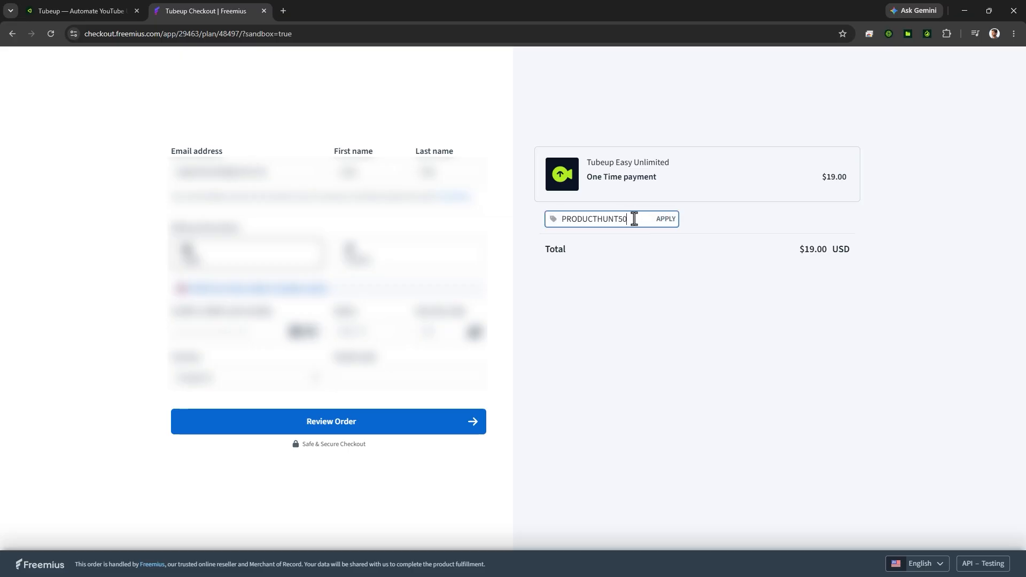
- Apply the PRODUCTHUNT50 coupon to the Tubeup Easy Unlimited checkout and submit the order
click(667, 217)
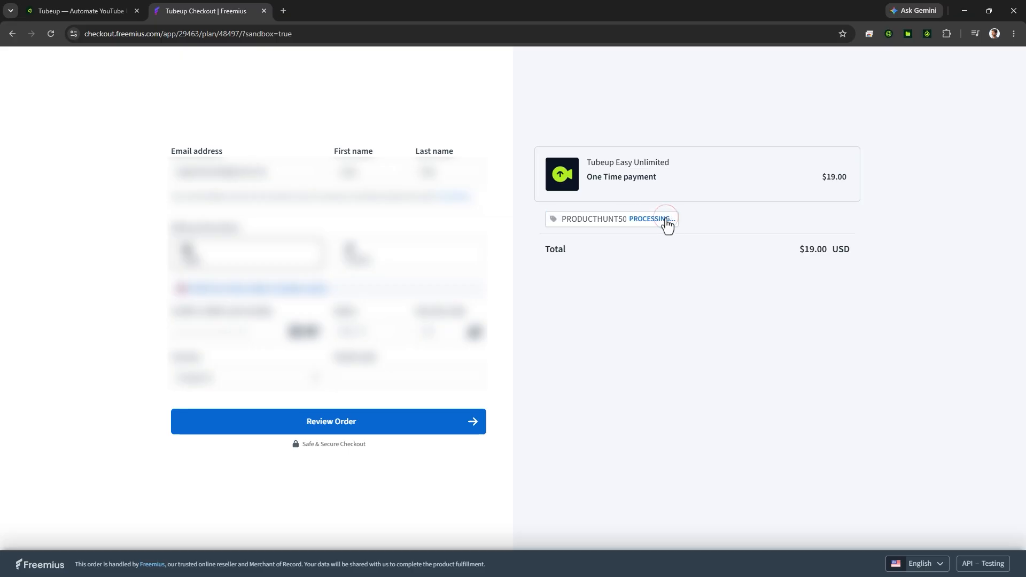
click(376, 424)
click(382, 355)
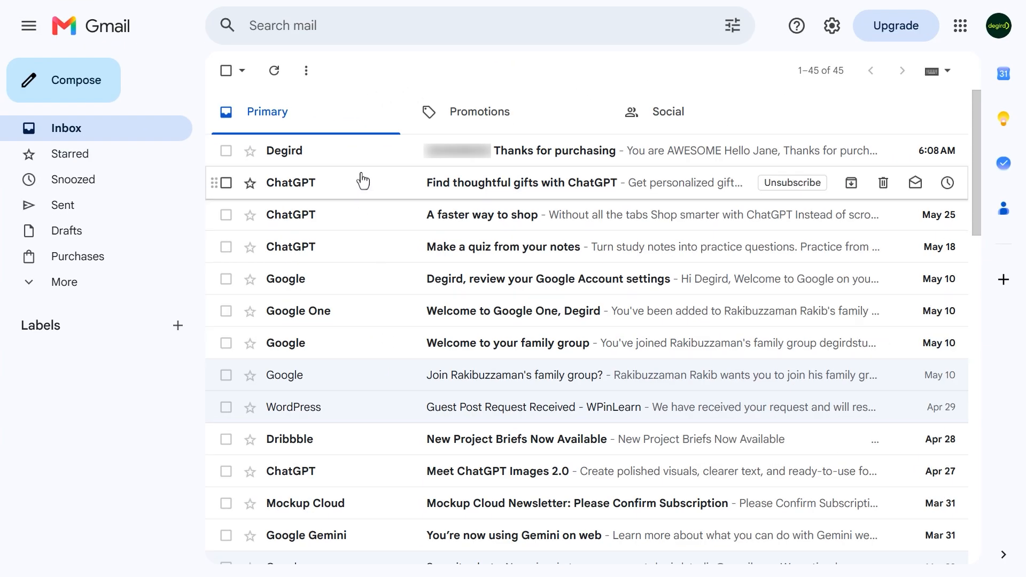
- Open the purchase confirmation email in Gmail and download the Windows version of Tubeup
click(357, 156)
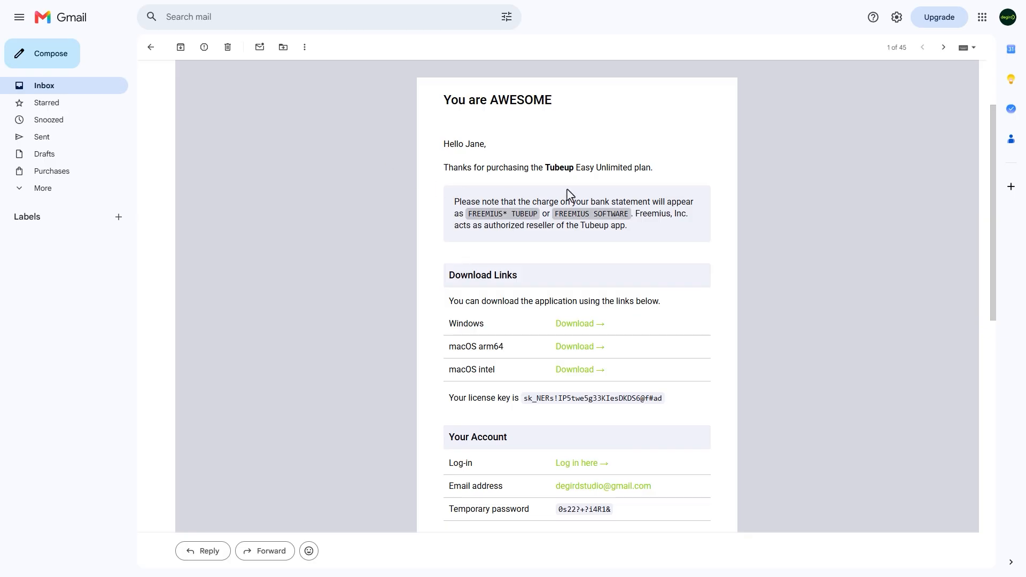
click(582, 334)
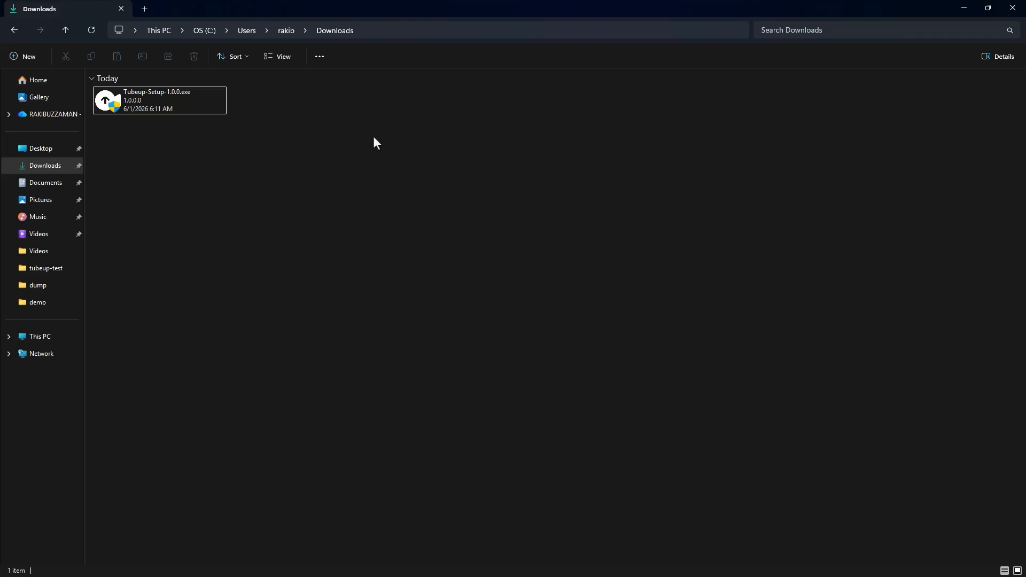
- Run Tubeup-Setup-1.0.0.exe from the Downloads folder and install Tubeup in C:\Program Files\Tubeup
double_click(175, 96)
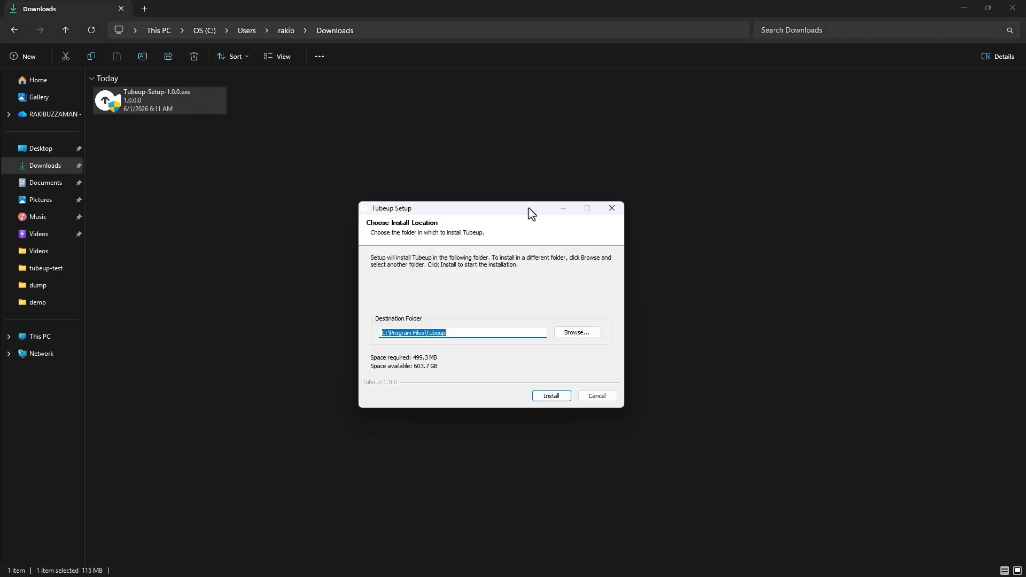
click(551, 396)
click(551, 396)
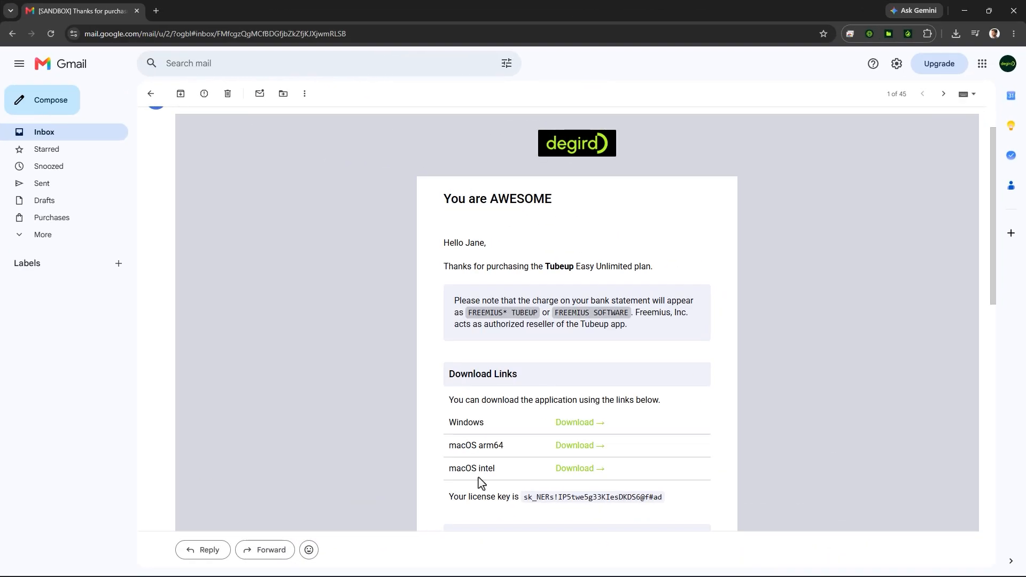
- Copy the license key from the purchase email and use it to activate Tubeup
drag(449, 497, 666, 501)
right_click(652, 497)
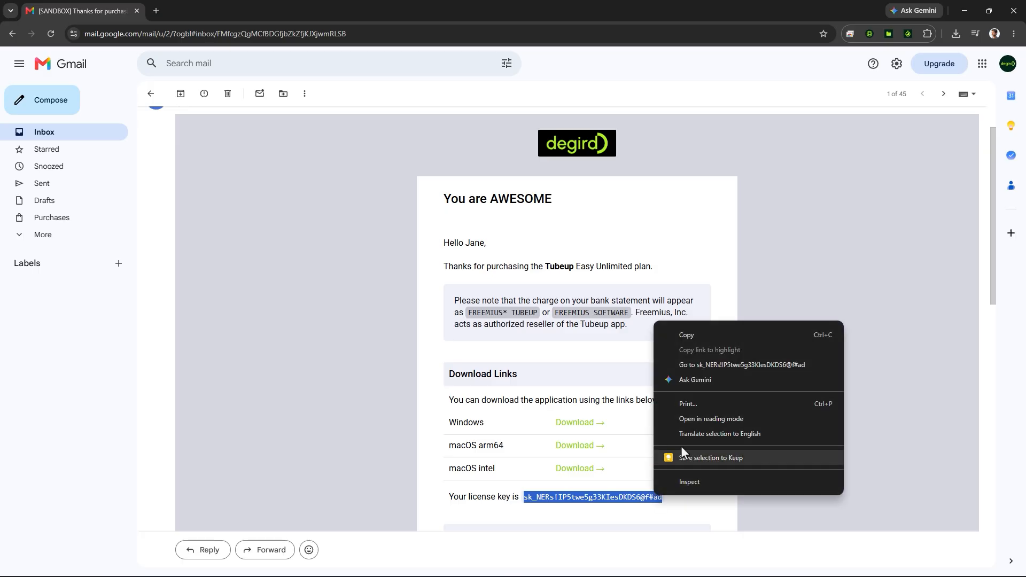
click(697, 333)
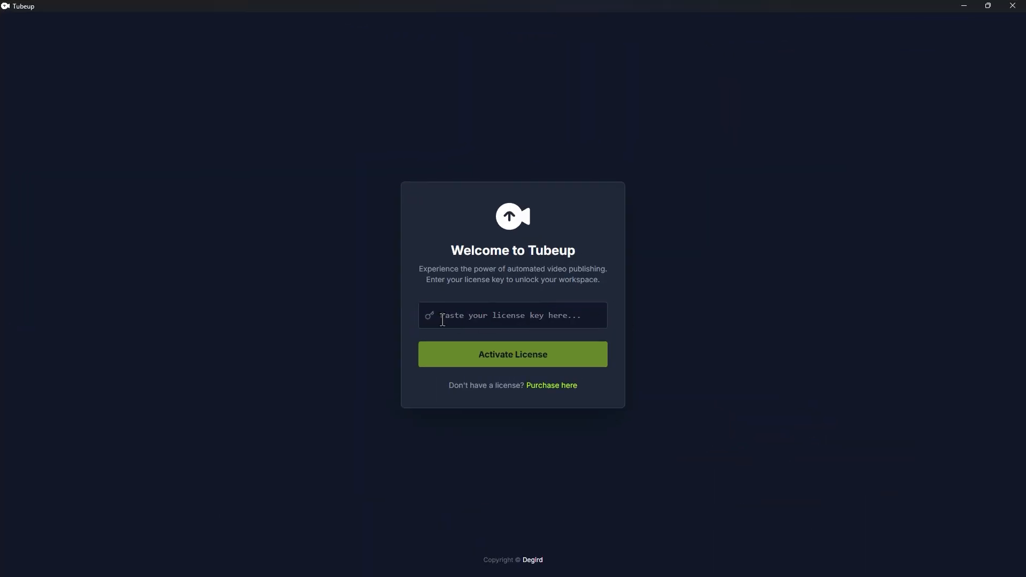
click(442, 319)
key(ctrl+v)
click(561, 354)
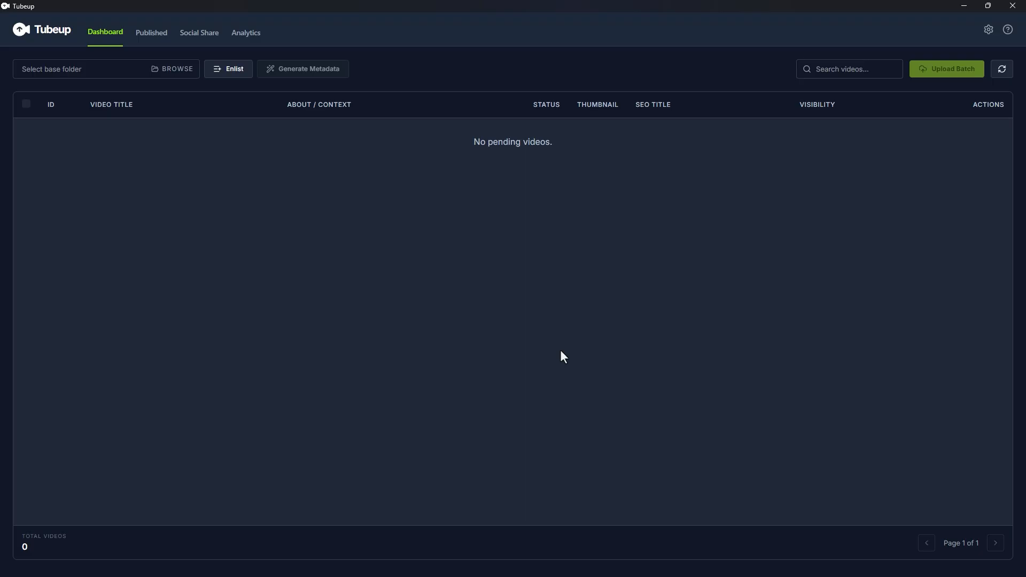
- Choose G:\video-base as the base folder and enlist its videos
click(178, 73)
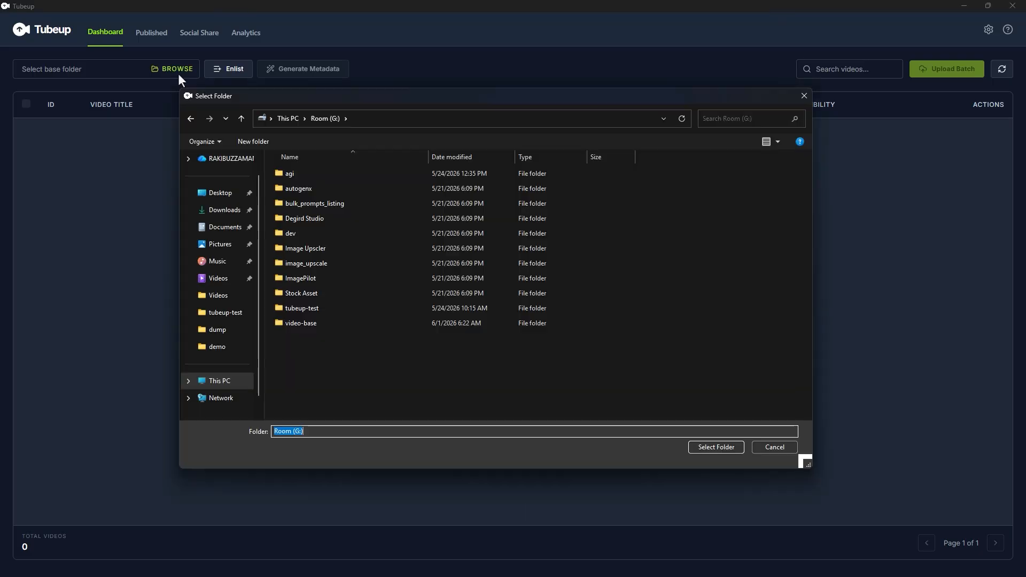
click(338, 322)
click(715, 447)
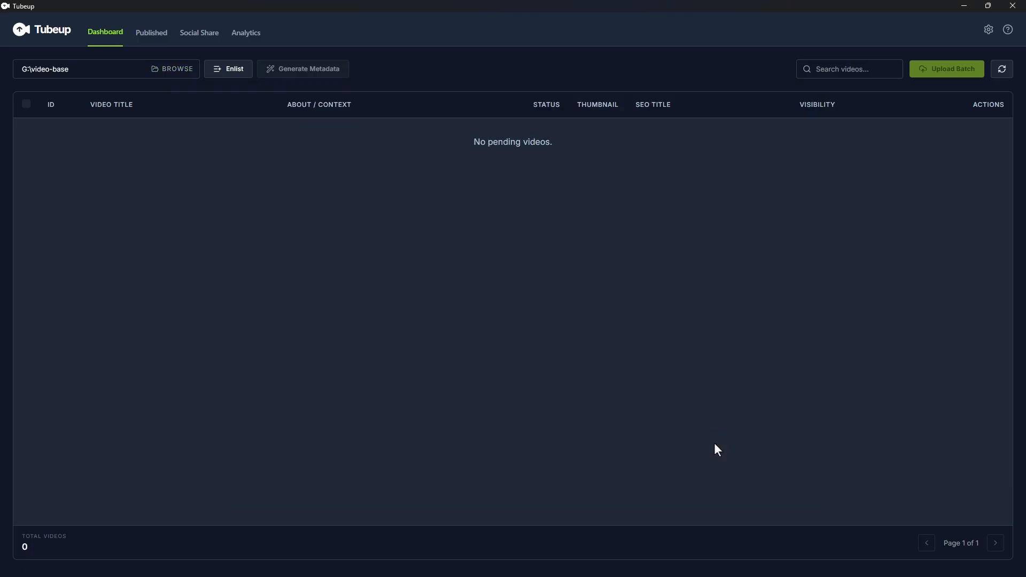
click(225, 71)
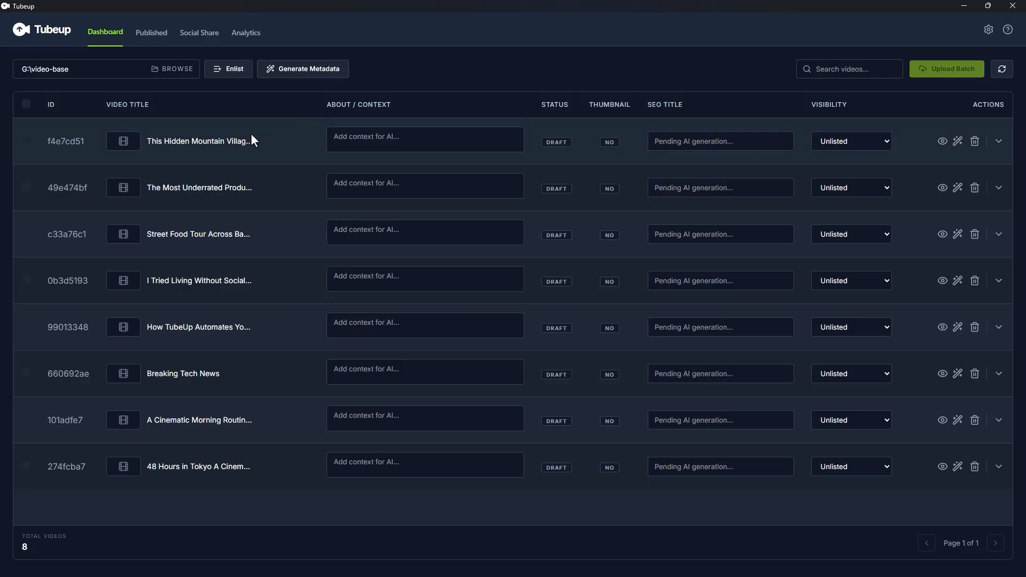
- Give the first video the context "Discover a hidden mountain village untouched by time, where breathtaking landscapes and unique traditions make it feel like another planet."
drag(148, 144, 259, 143)
click(332, 142)
drag(327, 105, 405, 112)
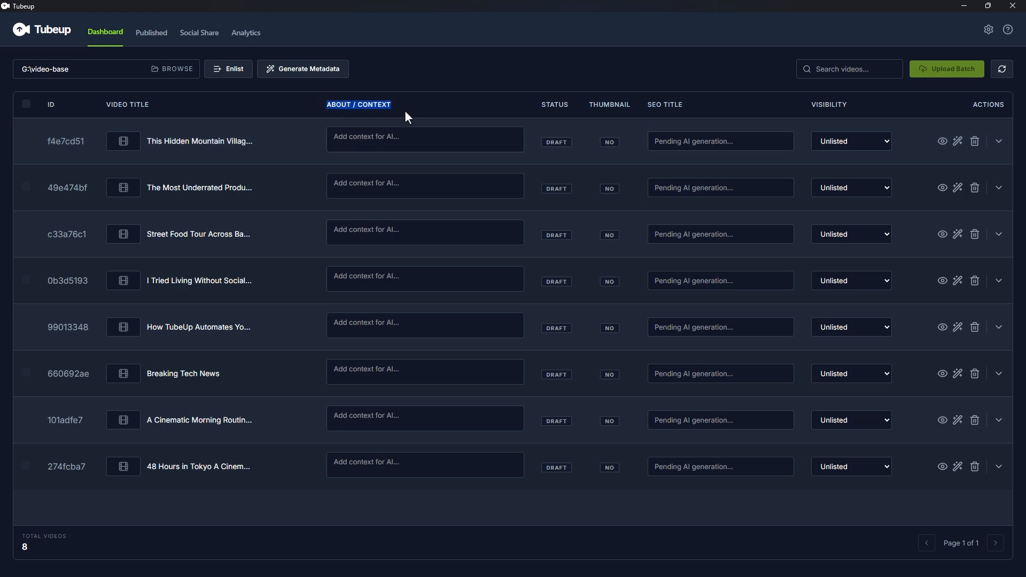
click(365, 141)
key(ctrl+v)
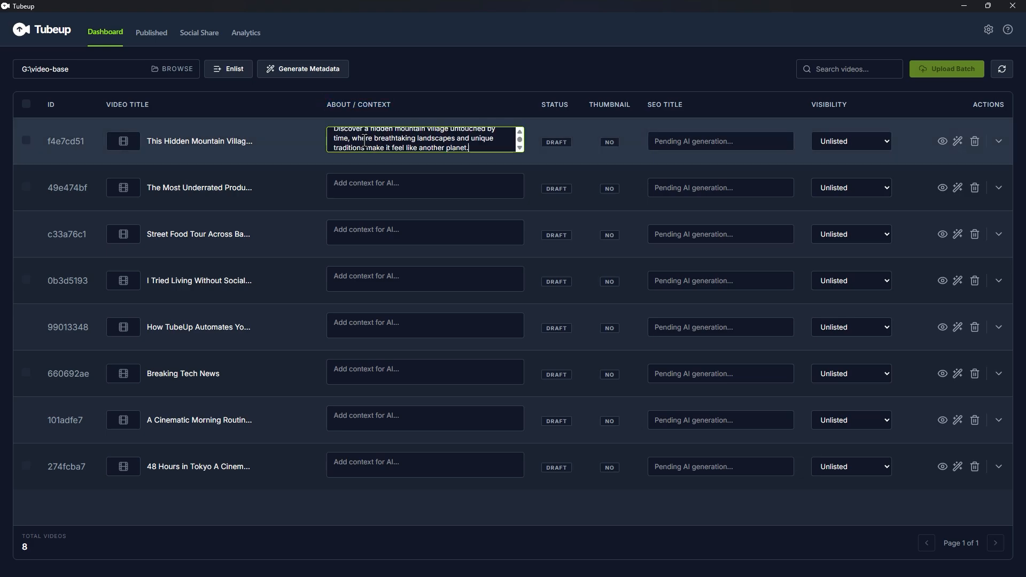
scroll(365, 141, up, 2)
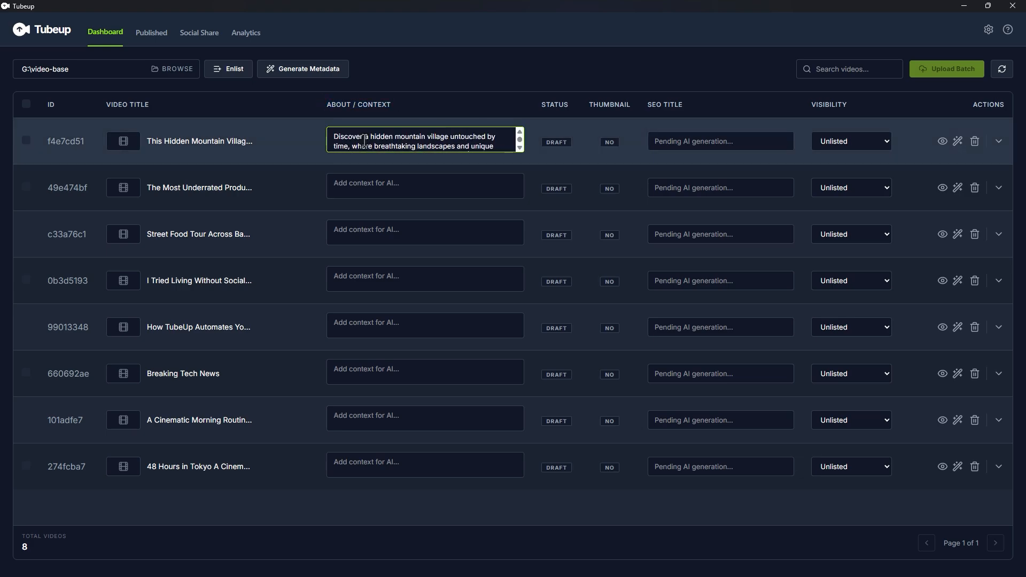
click(535, 130)
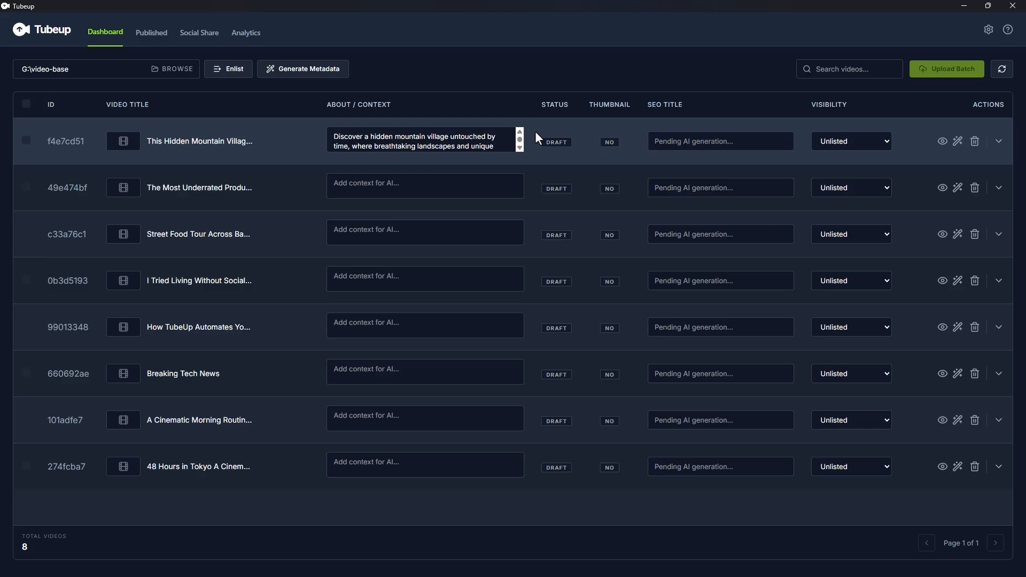
- Examine the first video's detail fields, including SEO description, social links, SEO tags and playlist, and collapse them
click(999, 142)
click(137, 199)
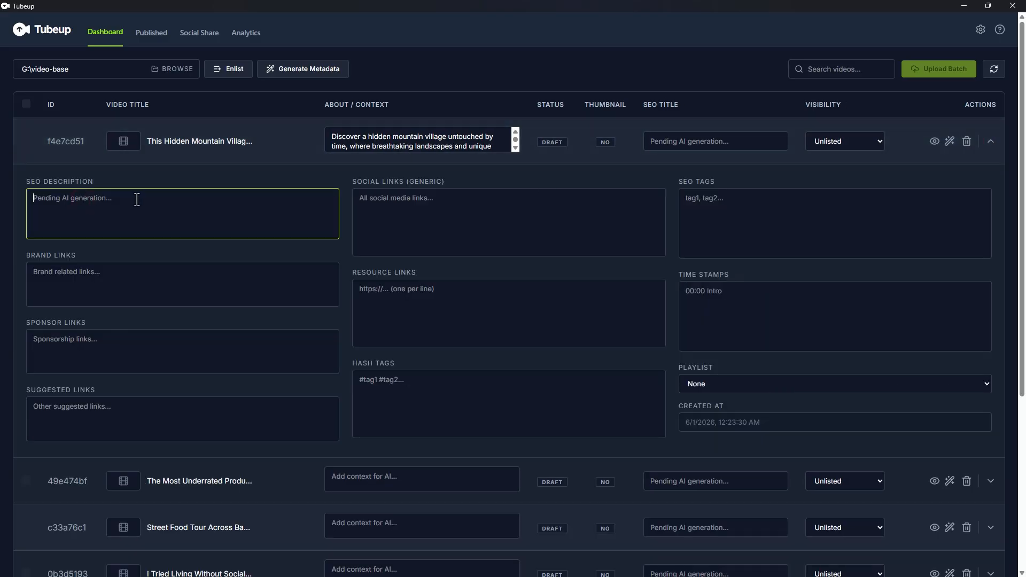
click(507, 211)
click(735, 213)
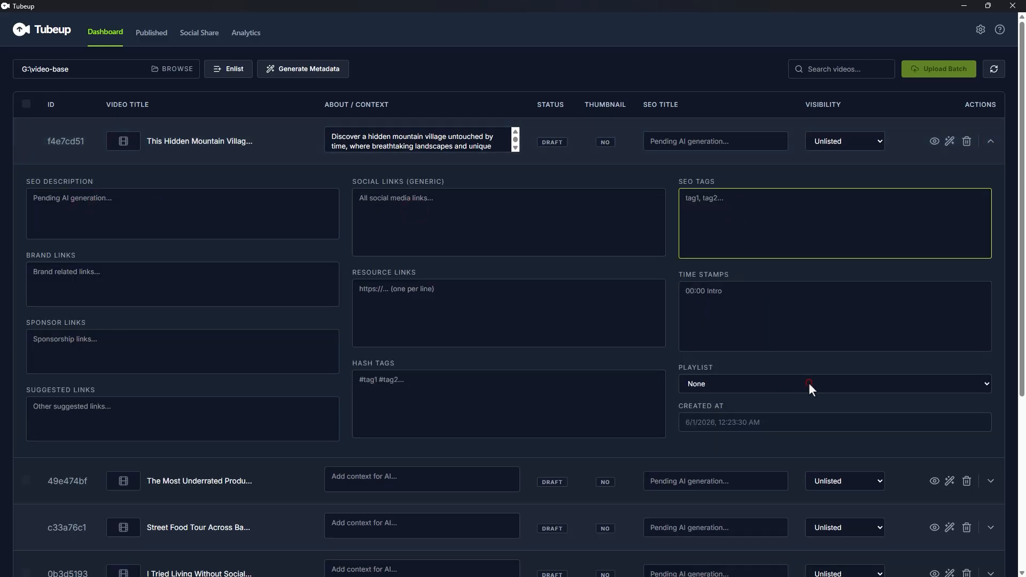
click(991, 143)
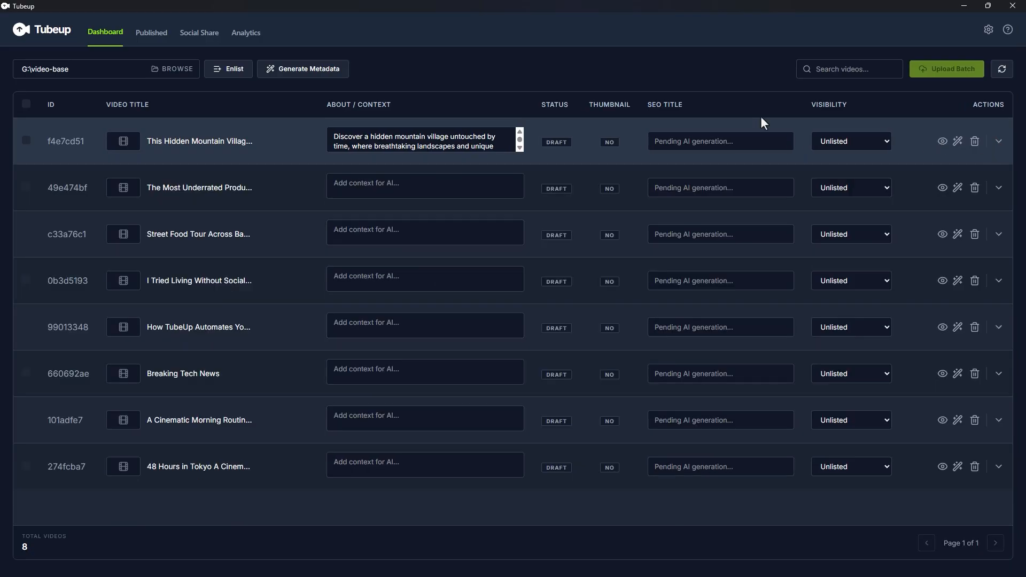
click(387, 140)
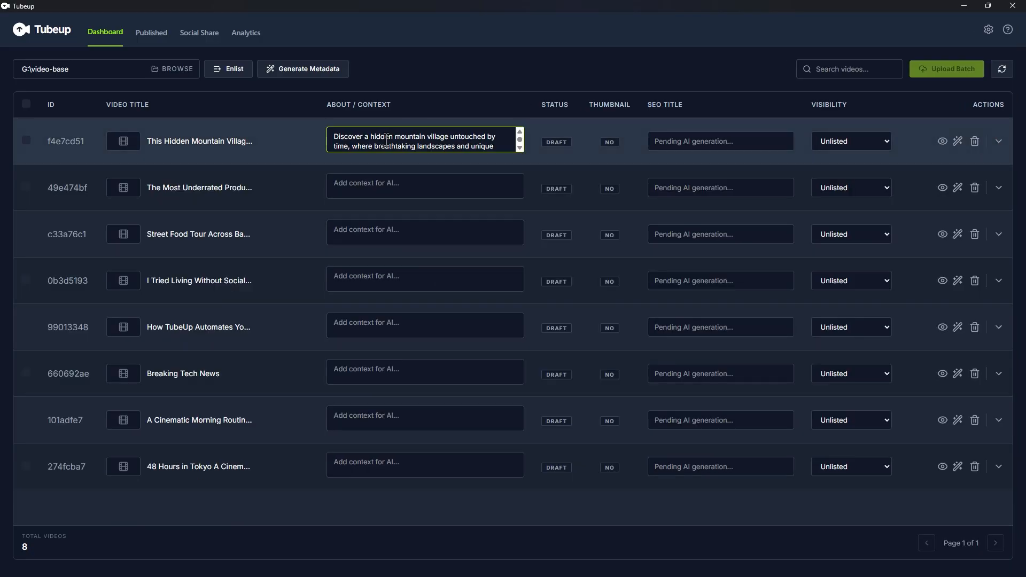
- Open the Gemini API key guide from the AI Integration settings and follow its link to Google AI Studio
click(988, 30)
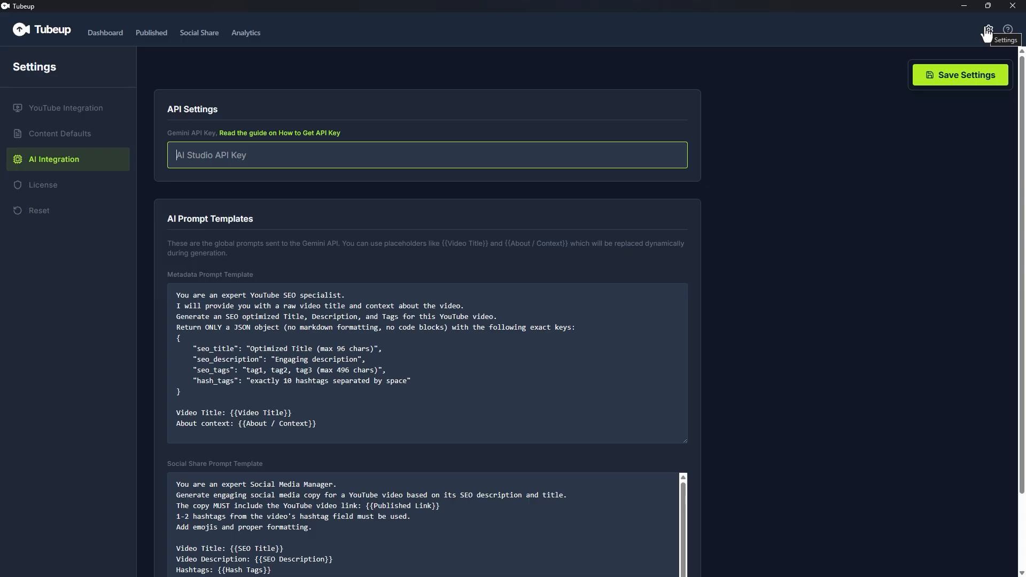
click(328, 140)
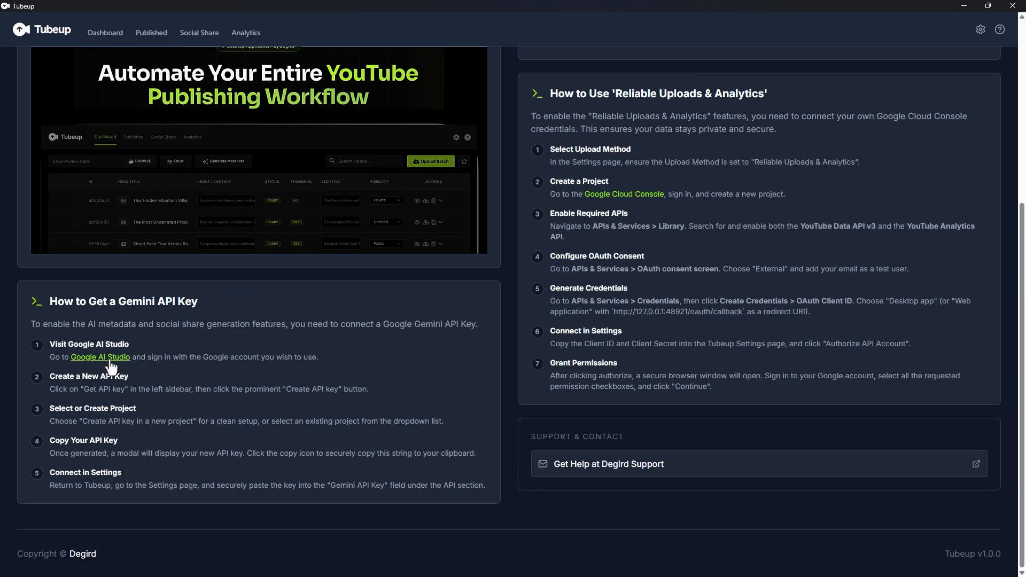
click(99, 362)
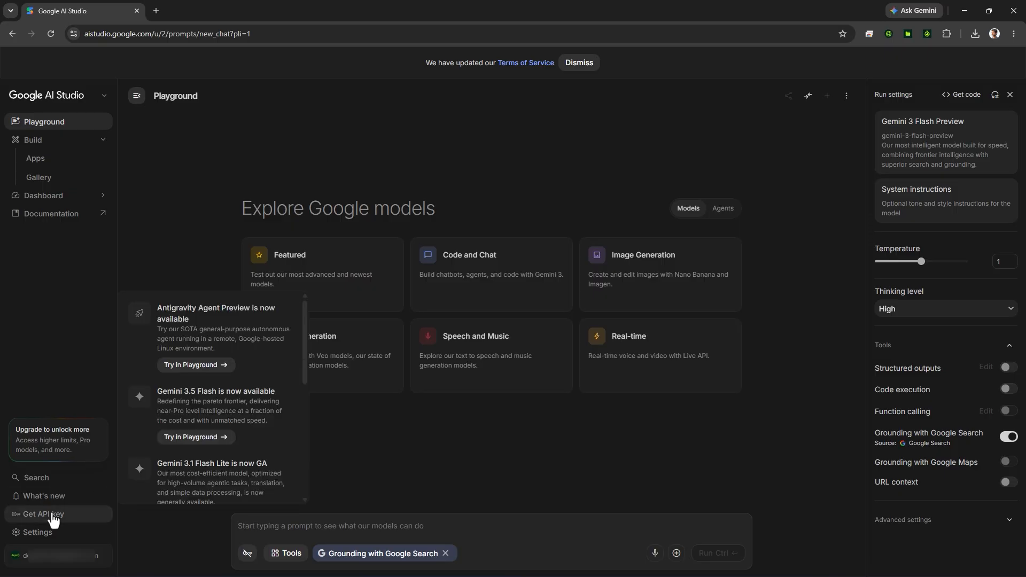
- Create an API key named Tubeup in the Default Gemini Project and copy the new key
click(49, 515)
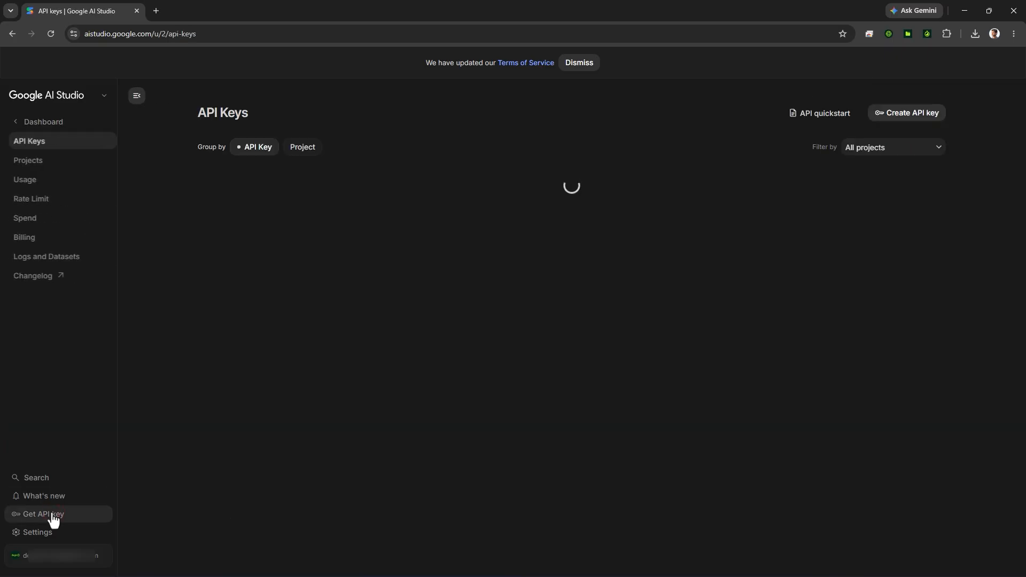
click(918, 116)
drag(491, 291, 388, 295)
text(Tubeup)
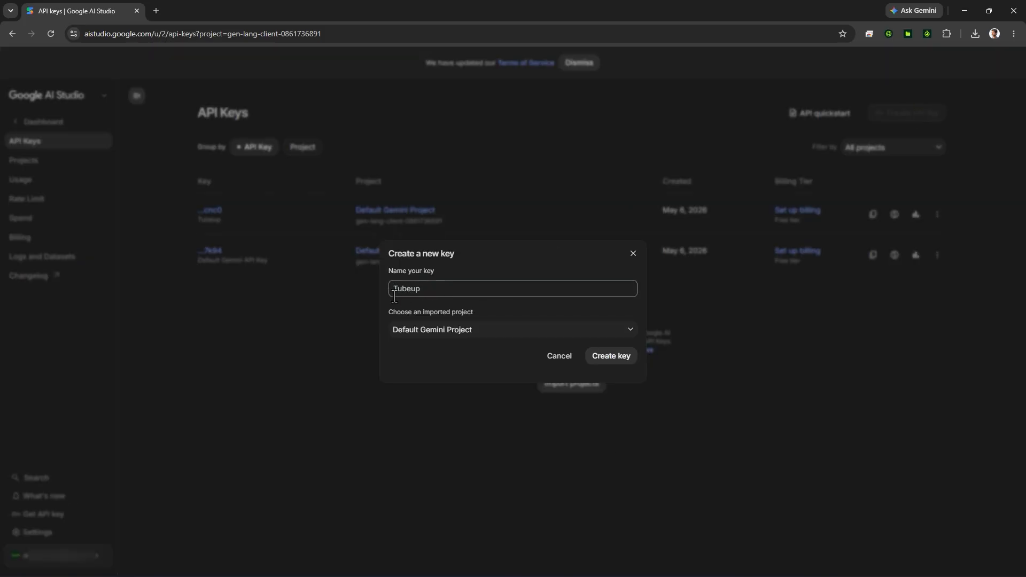
click(588, 337)
click(587, 337)
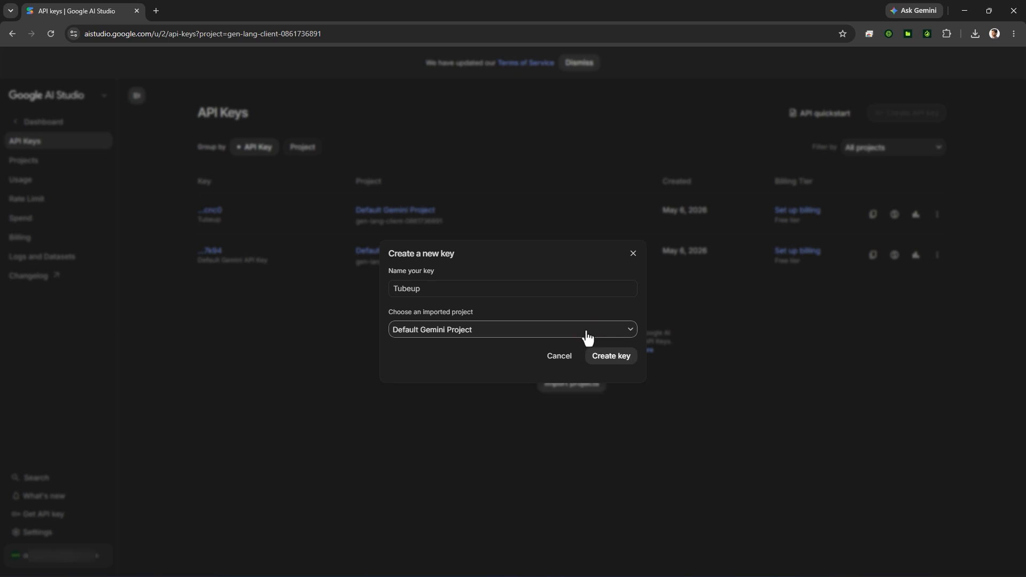
click(611, 357)
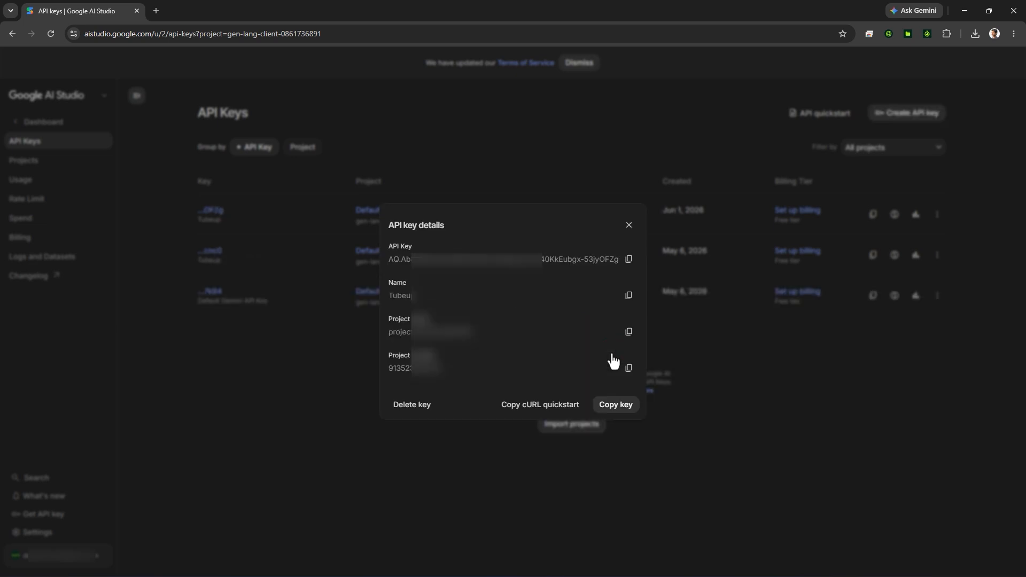
click(629, 260)
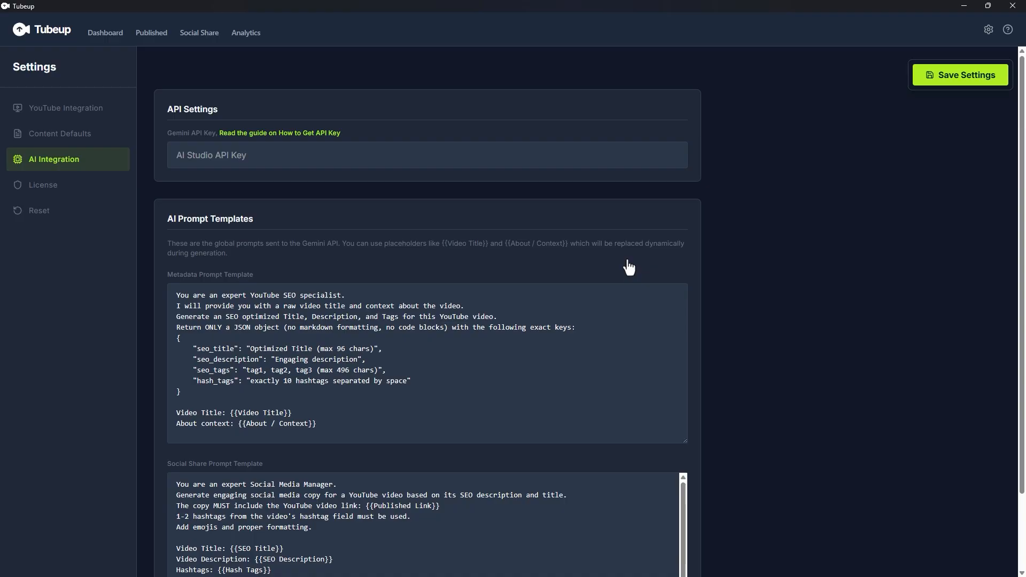
- Paste the copied key as Tubeup's Gemini API key and save the settings
click(185, 155)
key(ctrl+v)
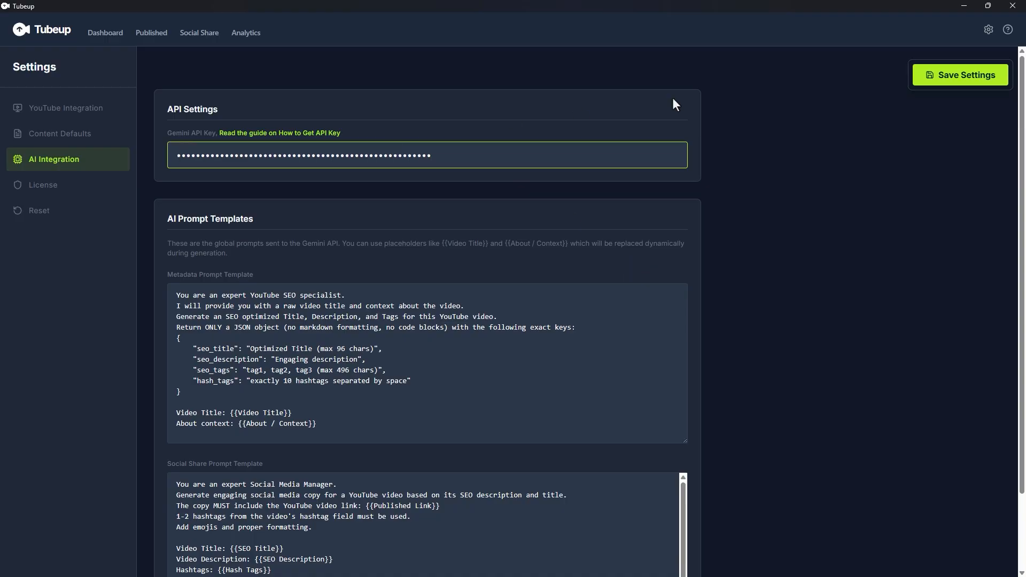
click(935, 78)
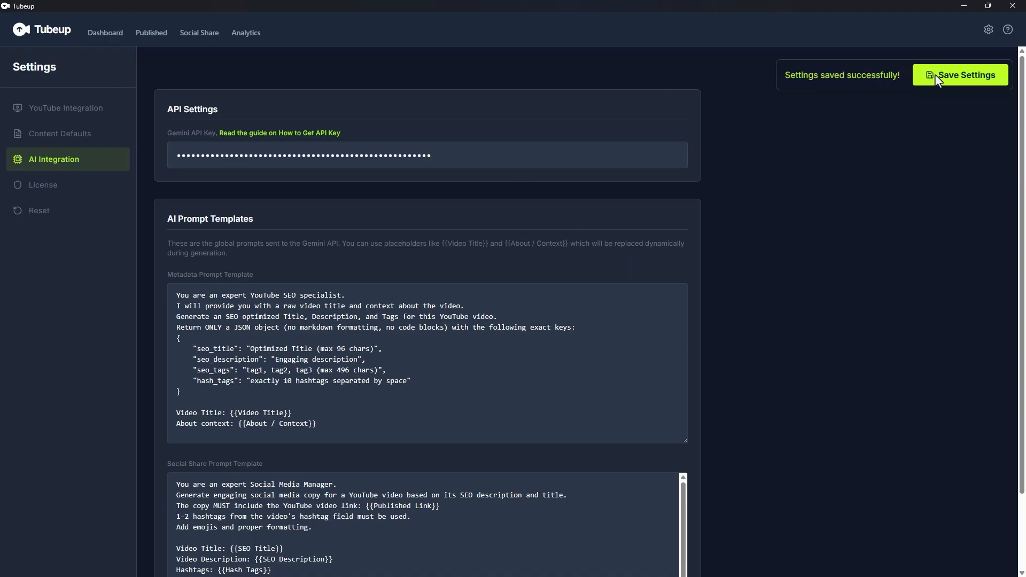
- Generate AI metadata for the first video on the dashboard and expand its details to review the SEO description and tags
click(114, 35)
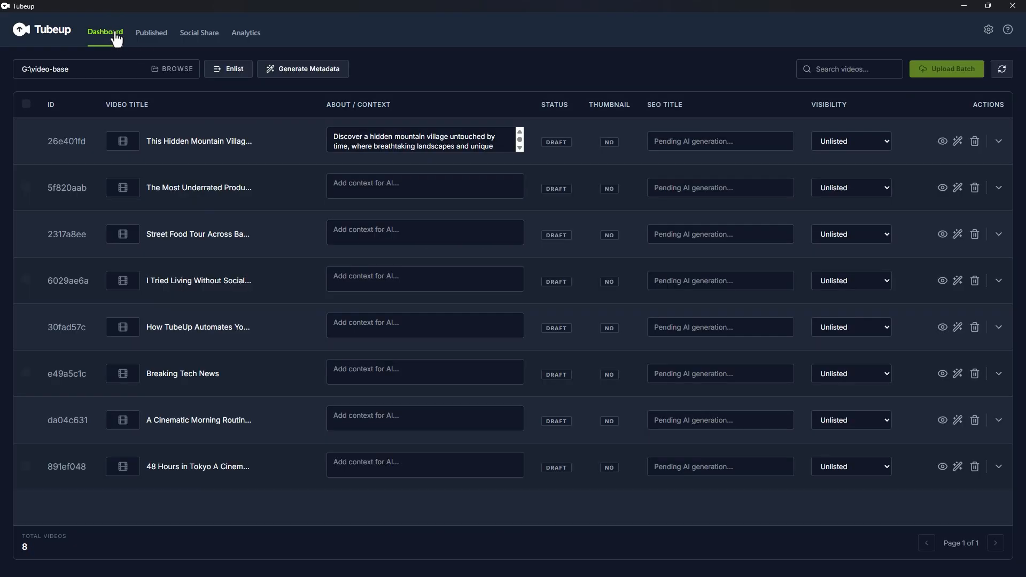
click(956, 142)
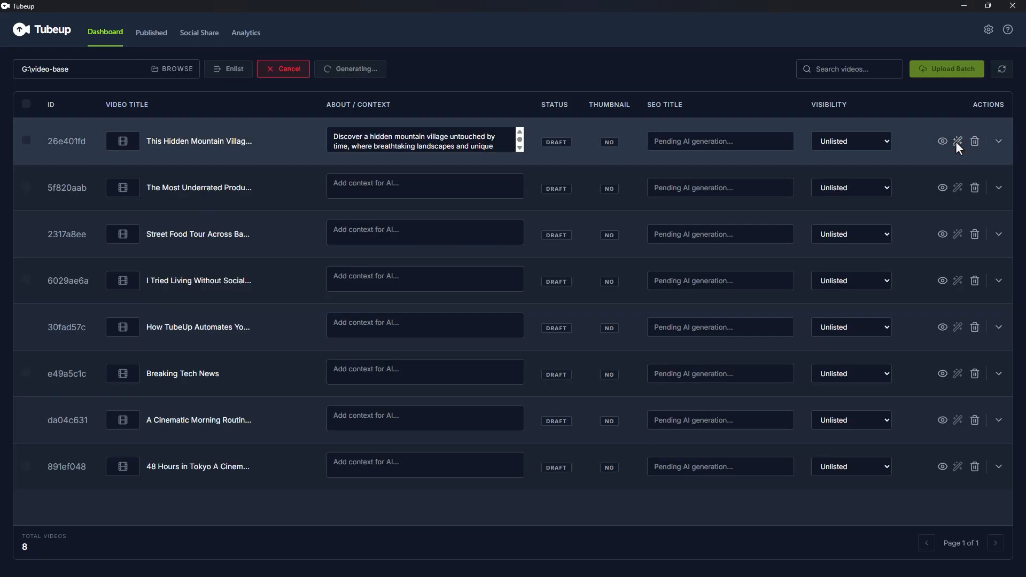
click(999, 141)
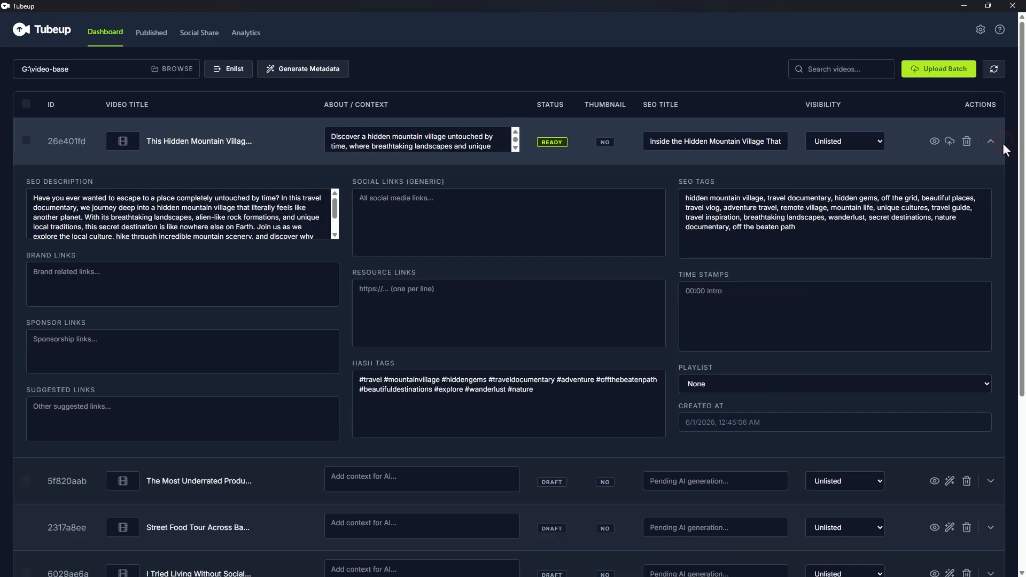
click(170, 208)
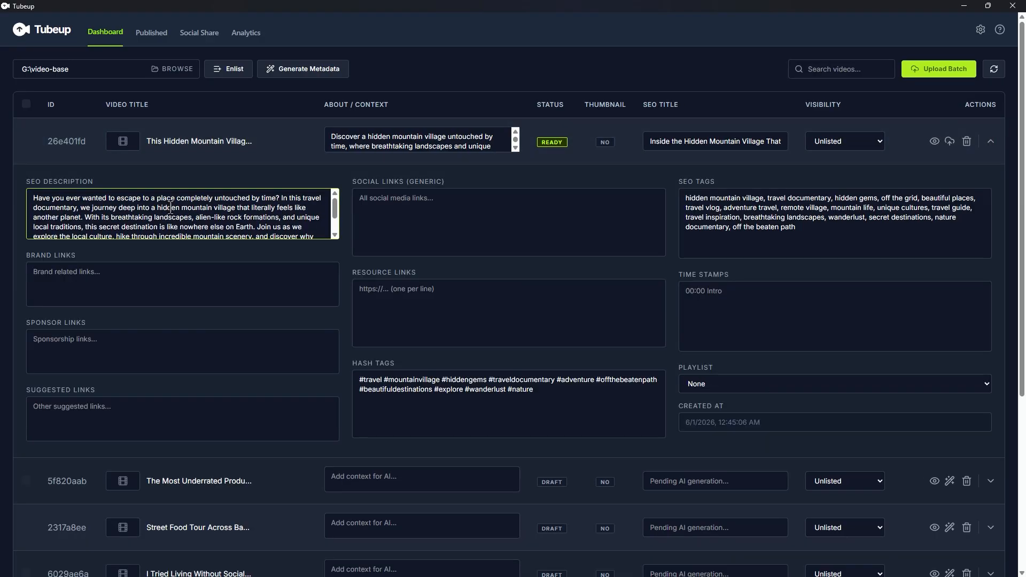
drag(821, 238, 664, 201)
click(620, 241)
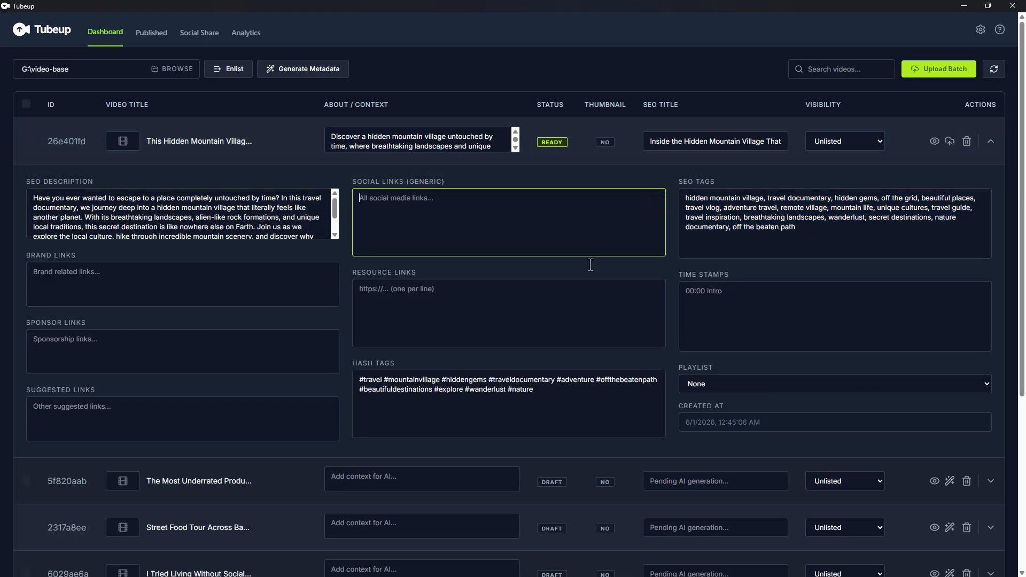
- Check the first video's brand, sponsor and social links fields and collapse its details
click(531, 408)
click(199, 296)
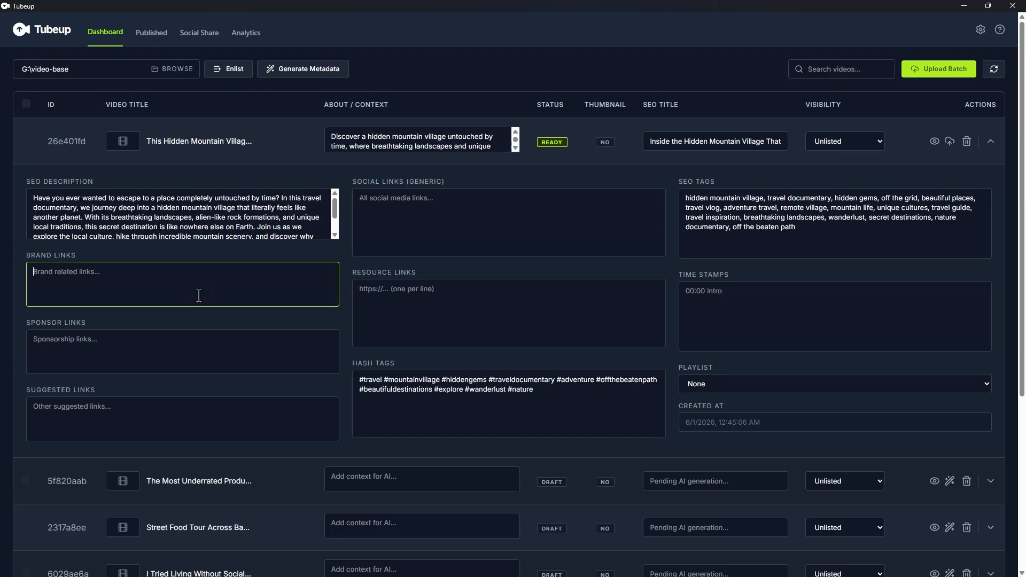
click(199, 348)
click(408, 226)
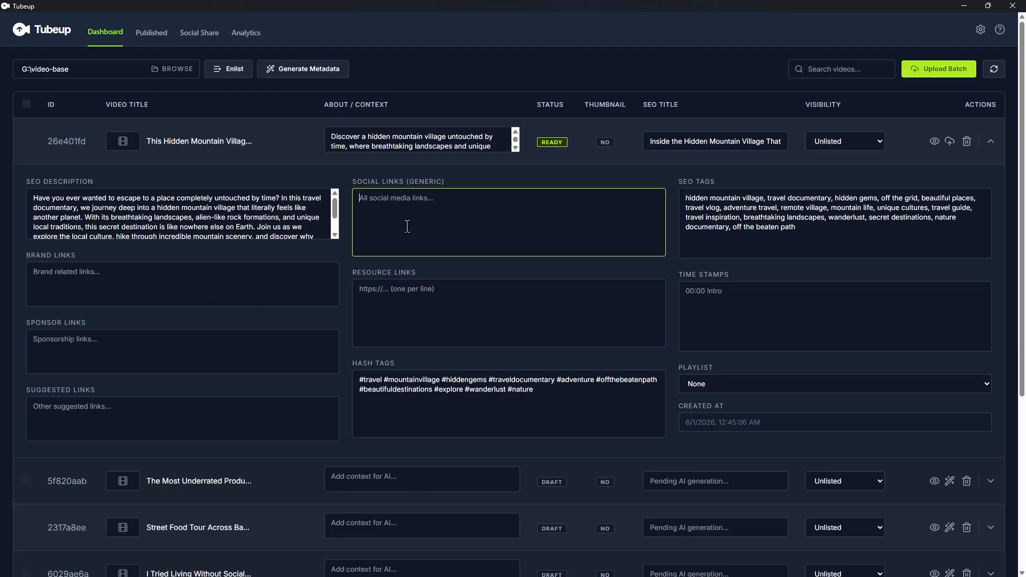
click(990, 141)
click(989, 30)
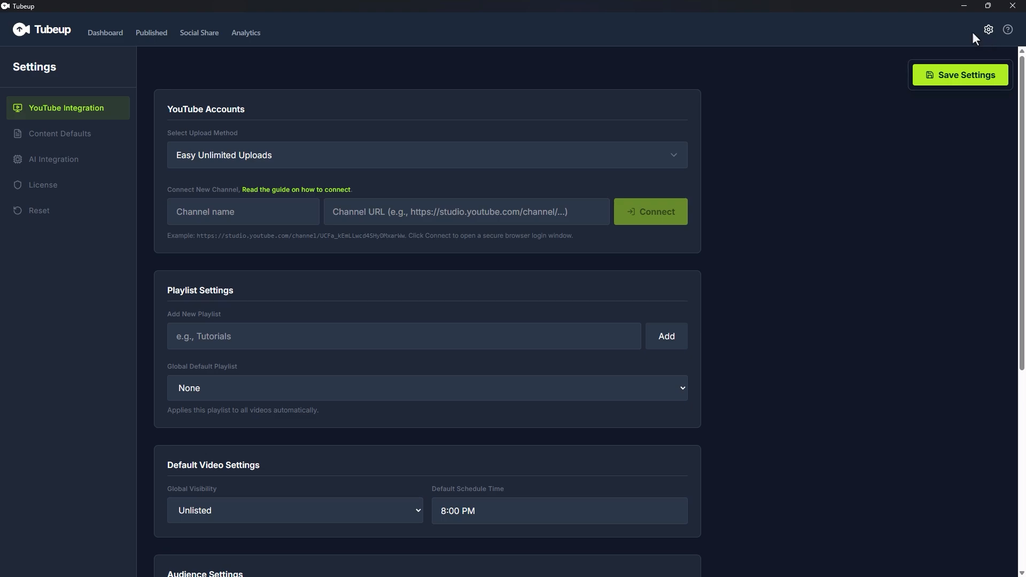
click(104, 131)
click(195, 191)
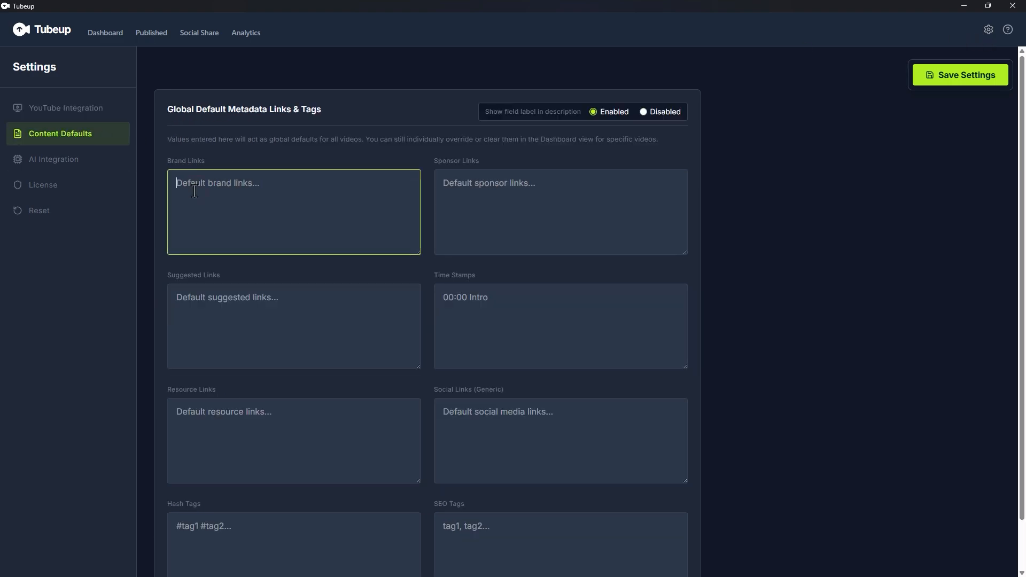
scroll(192, 192, down, 1)
click(180, 129)
key(ctrl+v)
click(442, 131)
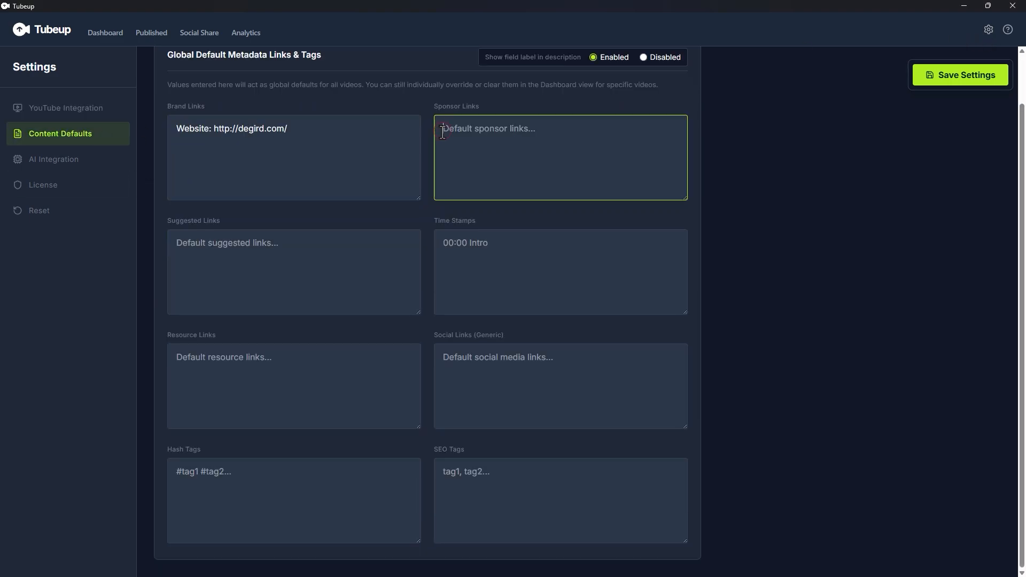
key(ctrl+v)
- Paste three YouTube video links as default suggested links and set the default time stamp to "00:00 Setting Up"
click(269, 237)
key(ctrl+v)
click(442, 248)
key(ctrl+v)
click(209, 364)
key(ctrl+v)
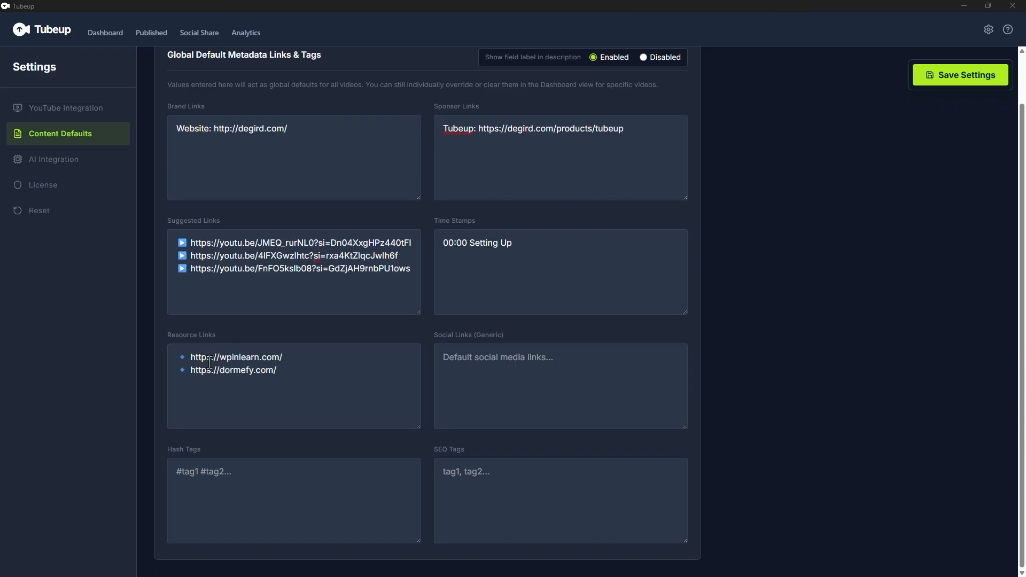
click(443, 357)
key(ctrl+v)
- Set the default hash tag to "#degird" and the default SEO tag to "degird,", and save the settings
click(196, 484)
text(#degird)
click(444, 481)
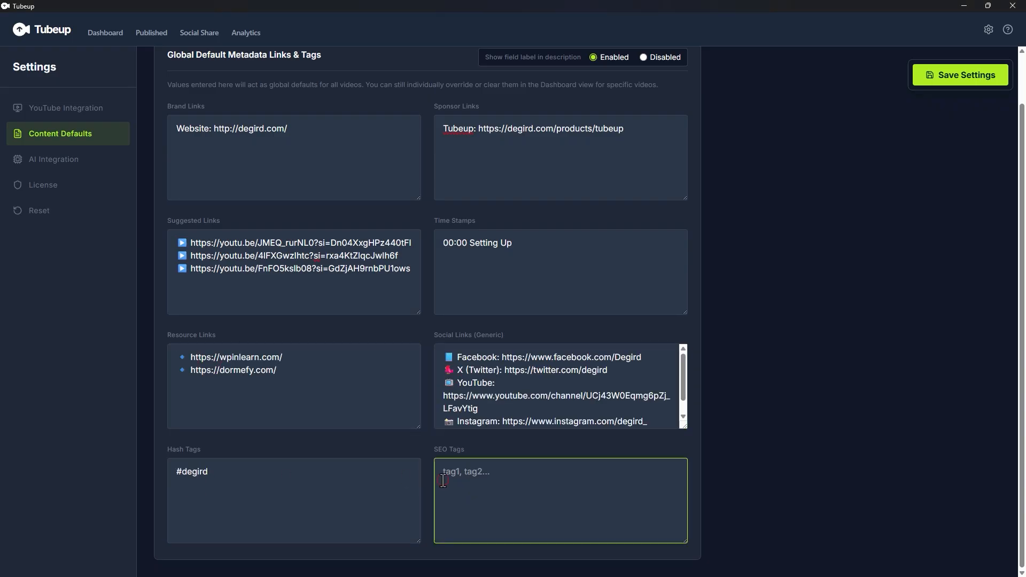
text(degird,)
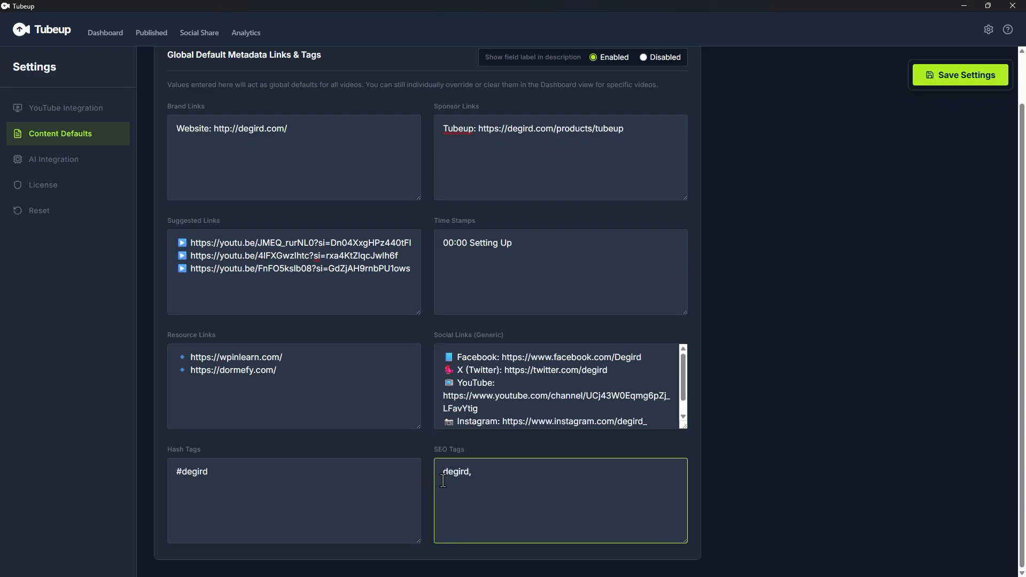
click(927, 80)
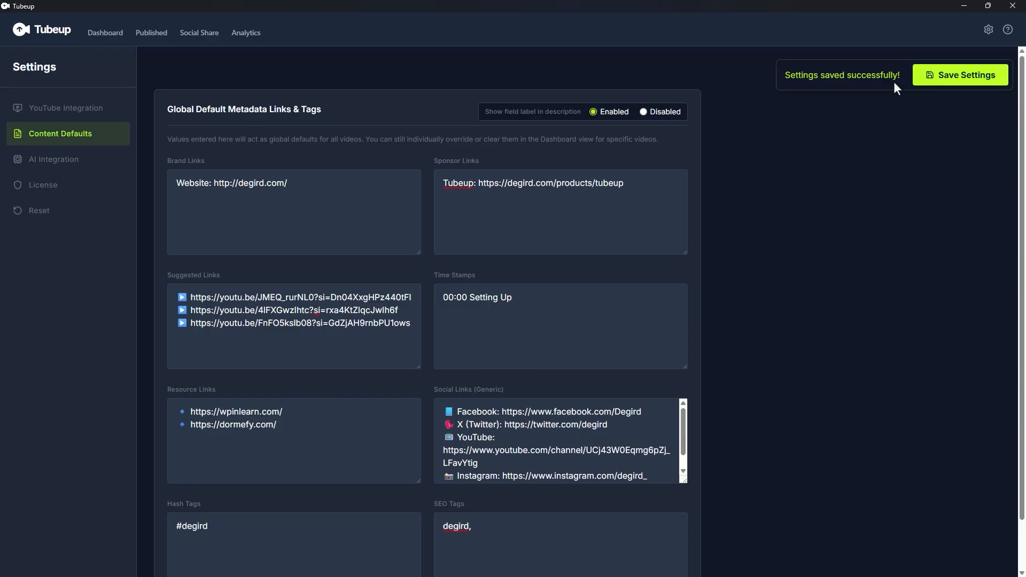
- Check the default links and tags in the expanded details of the first three dashboard videos
click(108, 38)
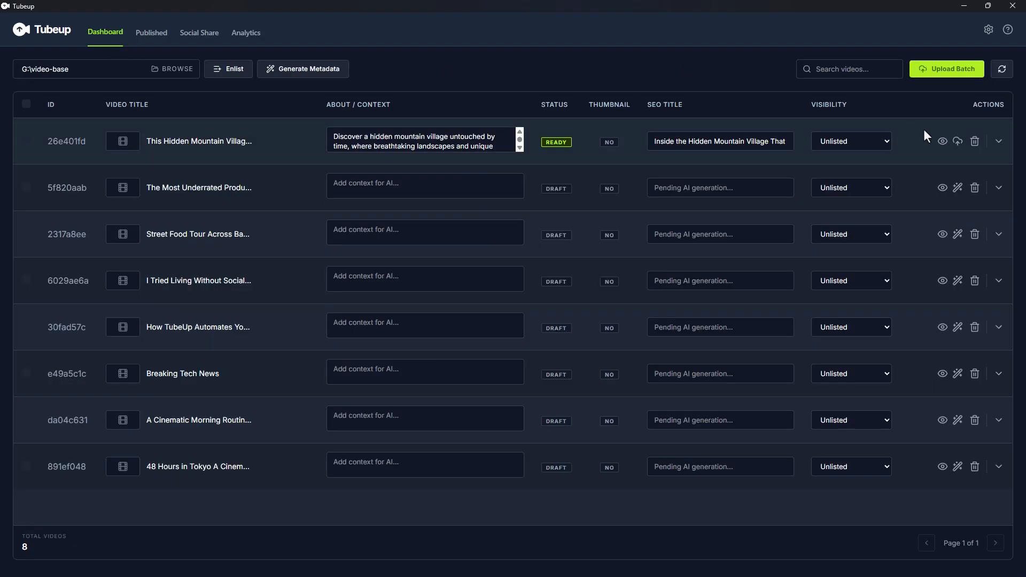
click(998, 141)
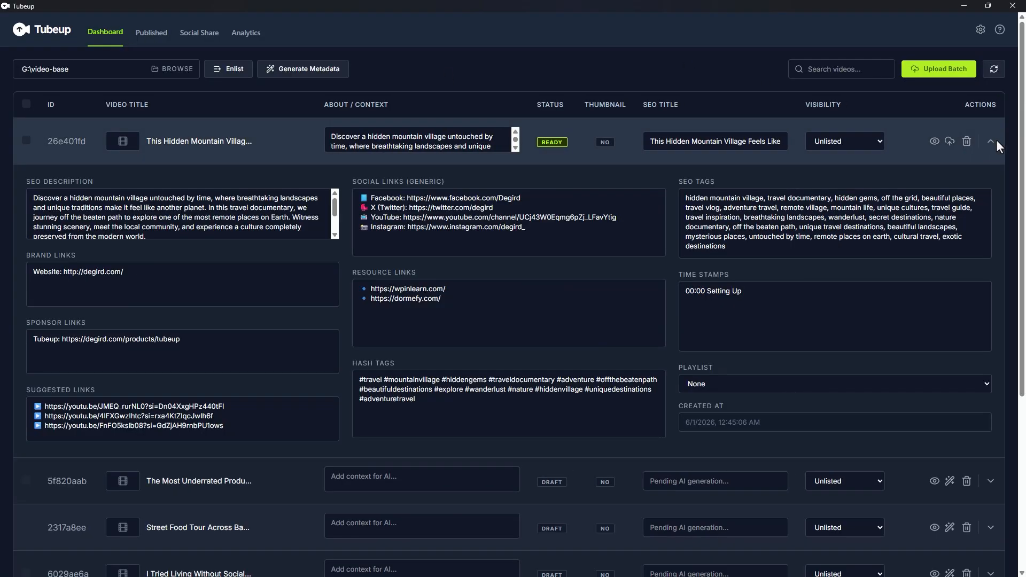
click(608, 233)
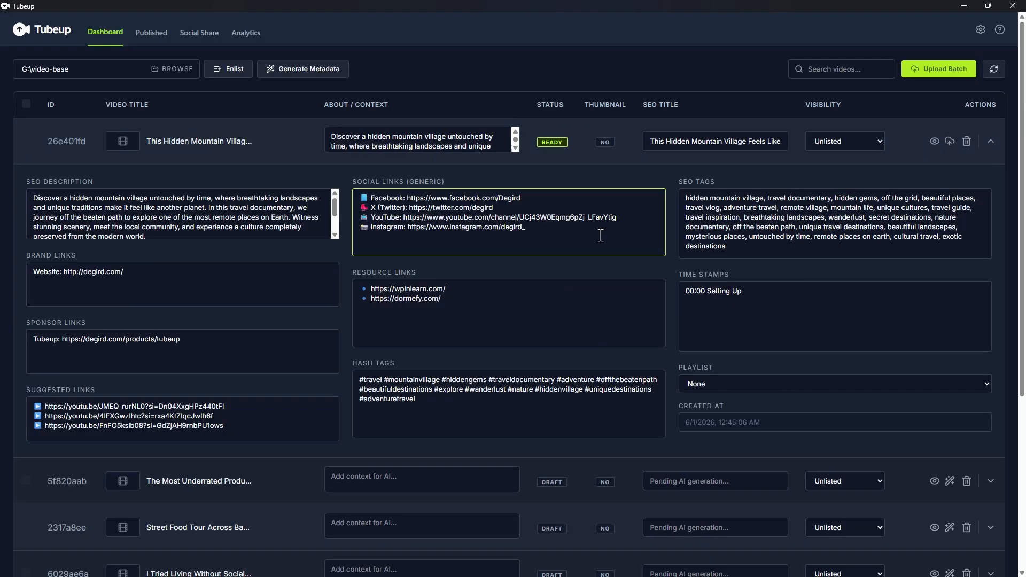
click(990, 144)
click(993, 187)
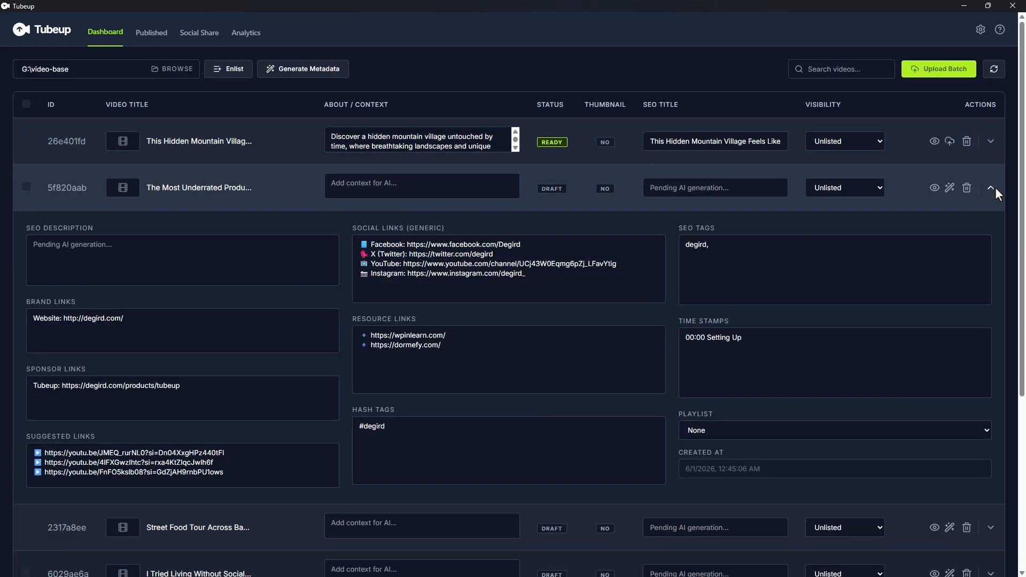
click(995, 187)
click(995, 235)
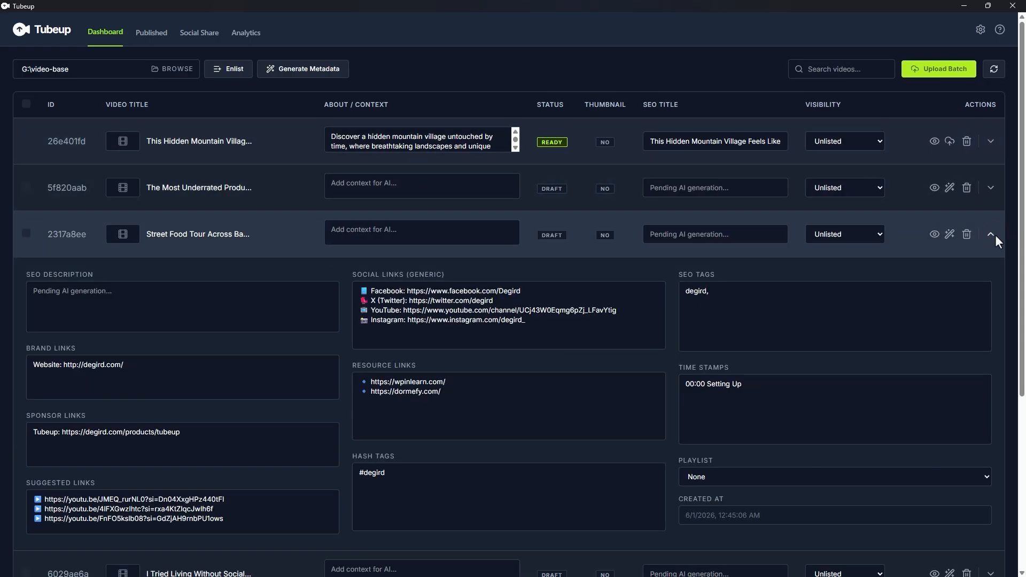
click(995, 234)
- Open the first video's metadata editing page, review all its fields and return to the dashboard
click(942, 142)
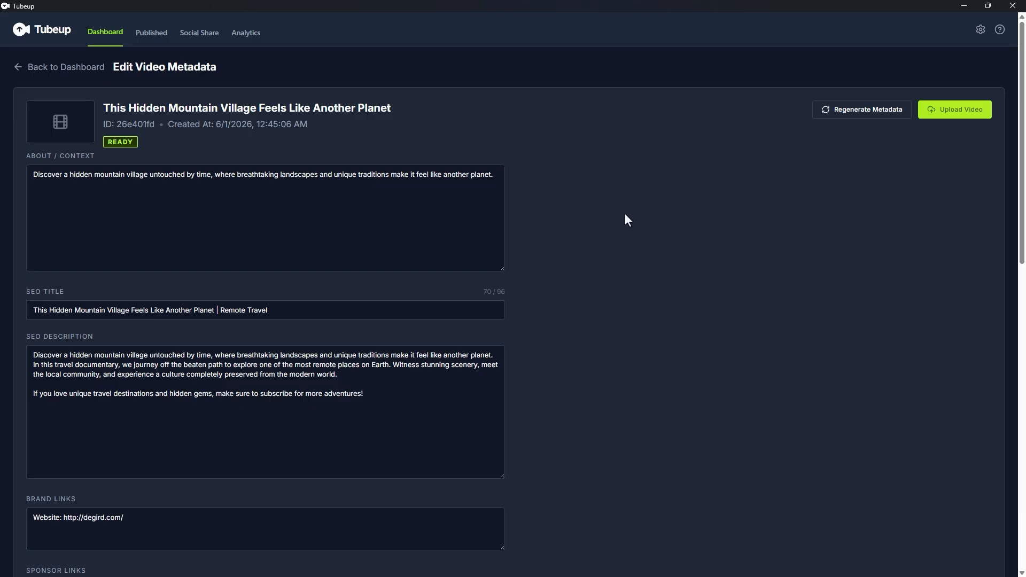
scroll(626, 220, down, 13)
scroll(628, 222, up, 1)
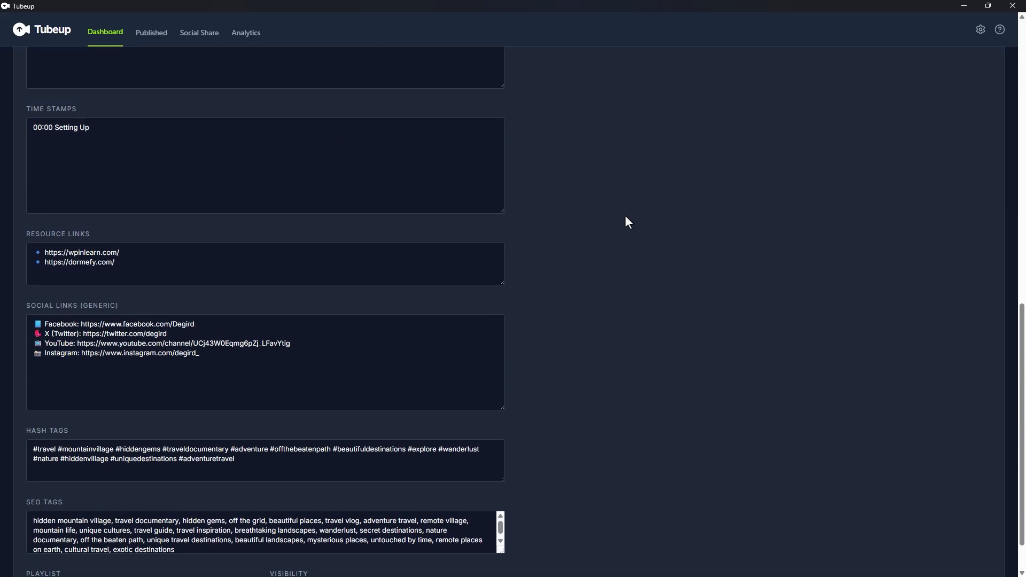
scroll(625, 219, up, 14)
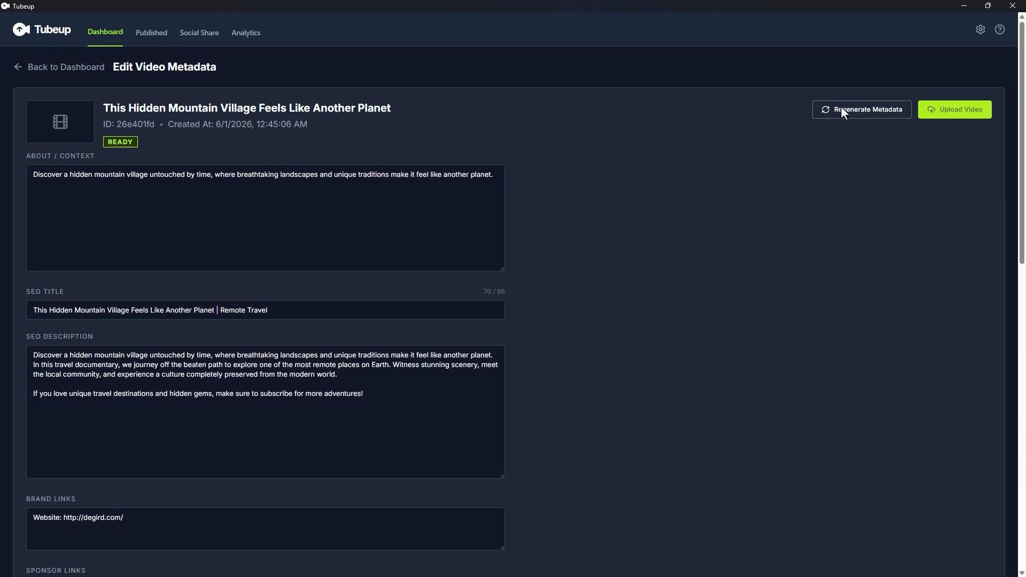
click(81, 66)
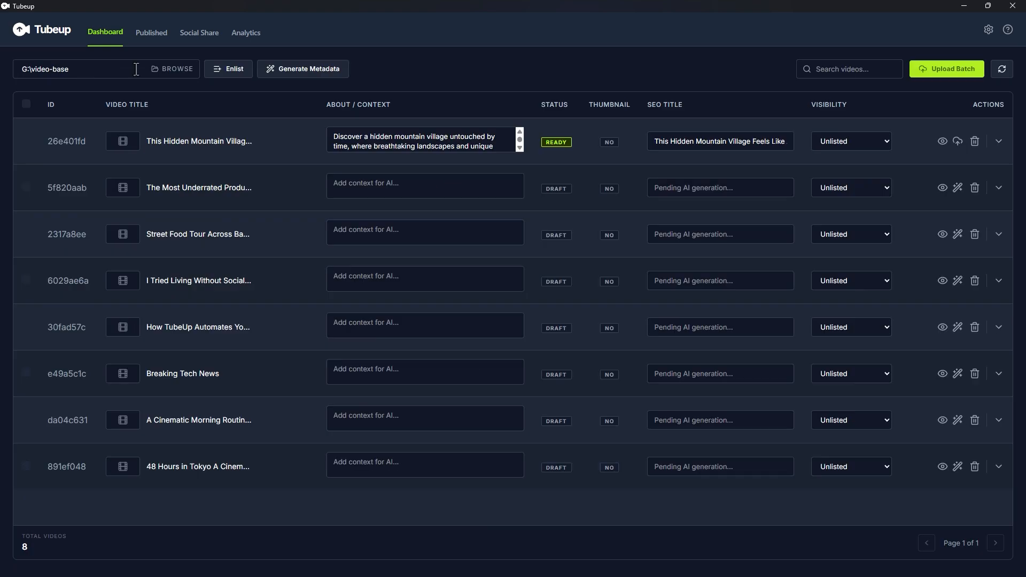
- Generate metadata for all the draft videos and review the full metadata of the "I Tried Living Without Social..." video
click(309, 75)
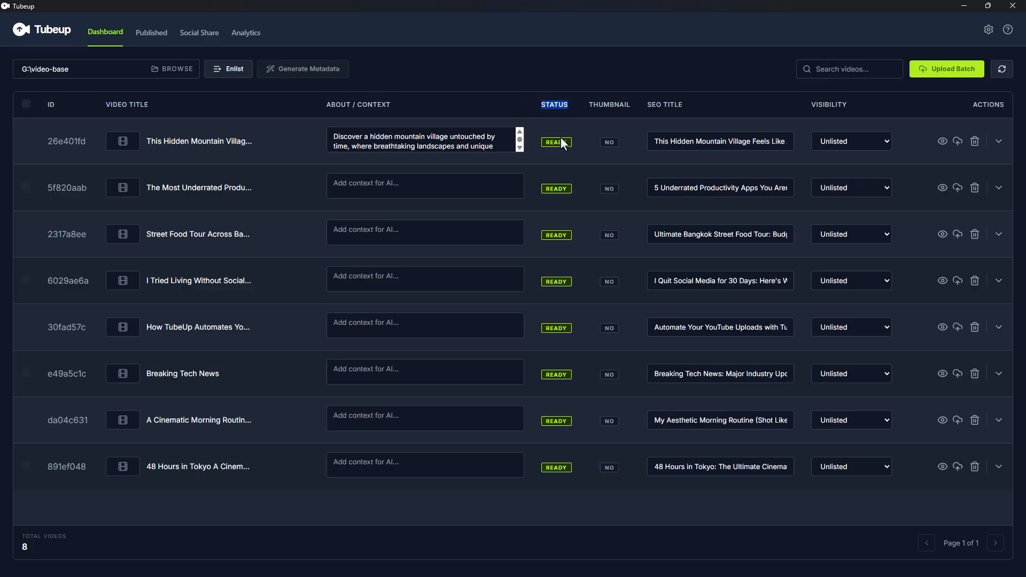
click(943, 279)
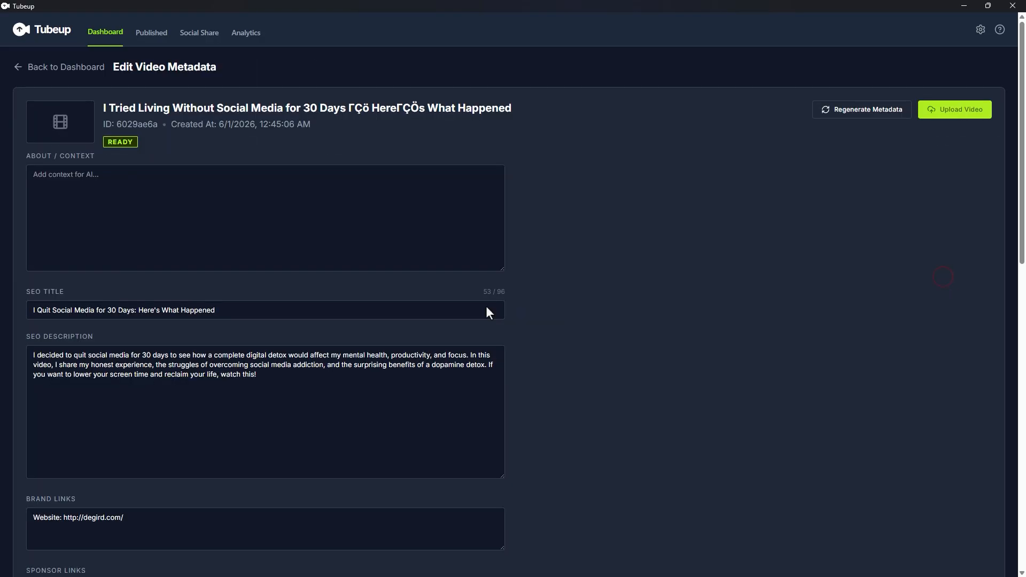
scroll(238, 243, down, 15)
scroll(238, 242, up, 15)
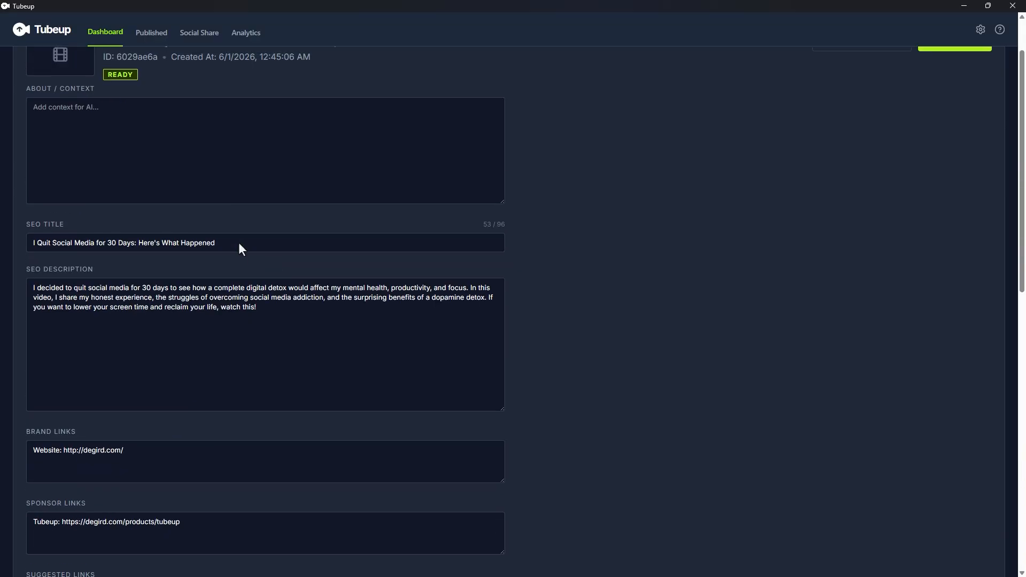
click(76, 65)
- Review the expanded details of the "48 Hours in Tokyo" video and collapse them
click(999, 467)
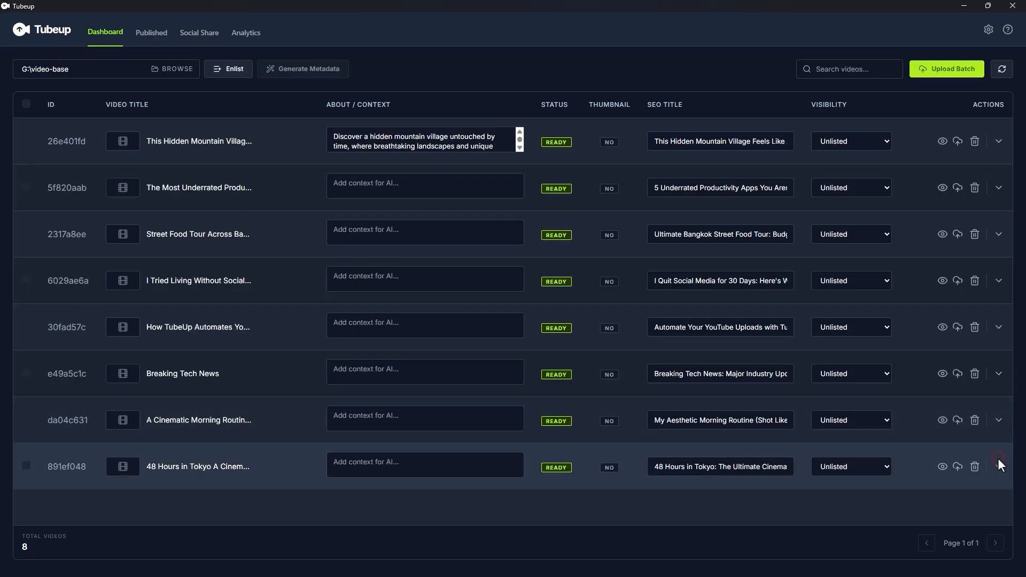
scroll(998, 465, down, 2)
scroll(996, 467, up, 3)
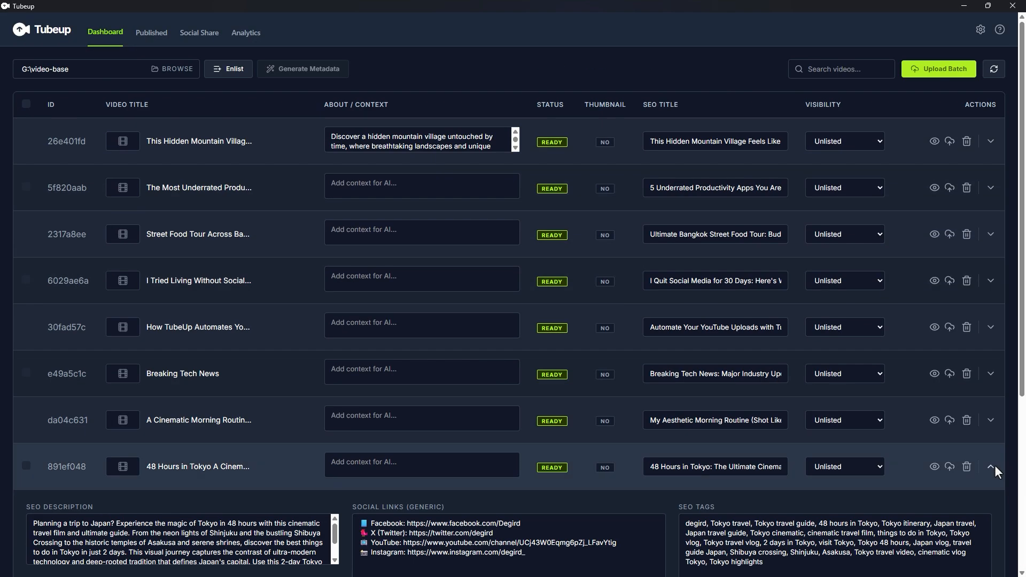
click(997, 467)
- Select "The Most Underrated Produ..." video, set it as draft, and set it back as ready
click(27, 104)
click(26, 105)
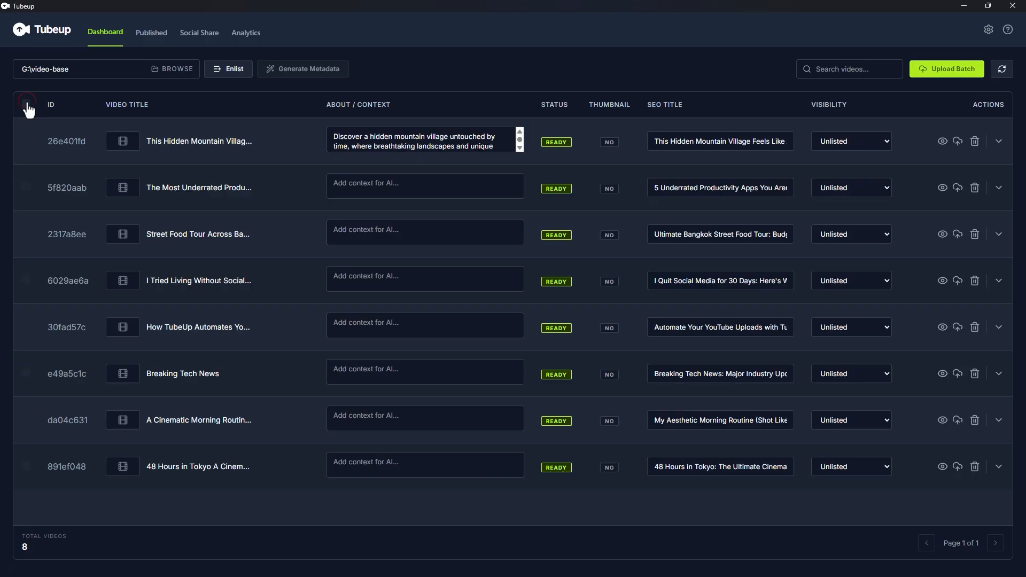
click(26, 187)
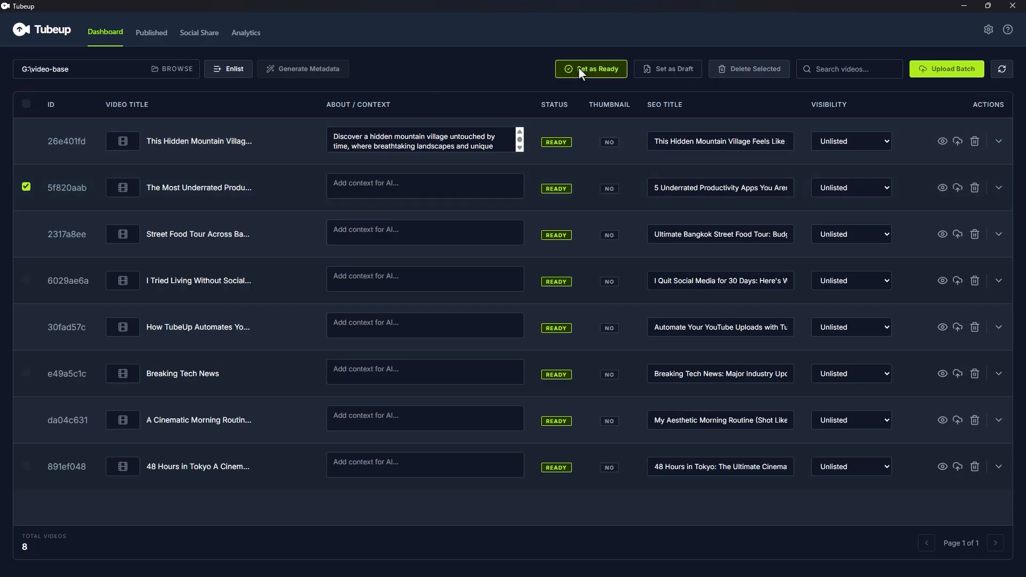
click(663, 68)
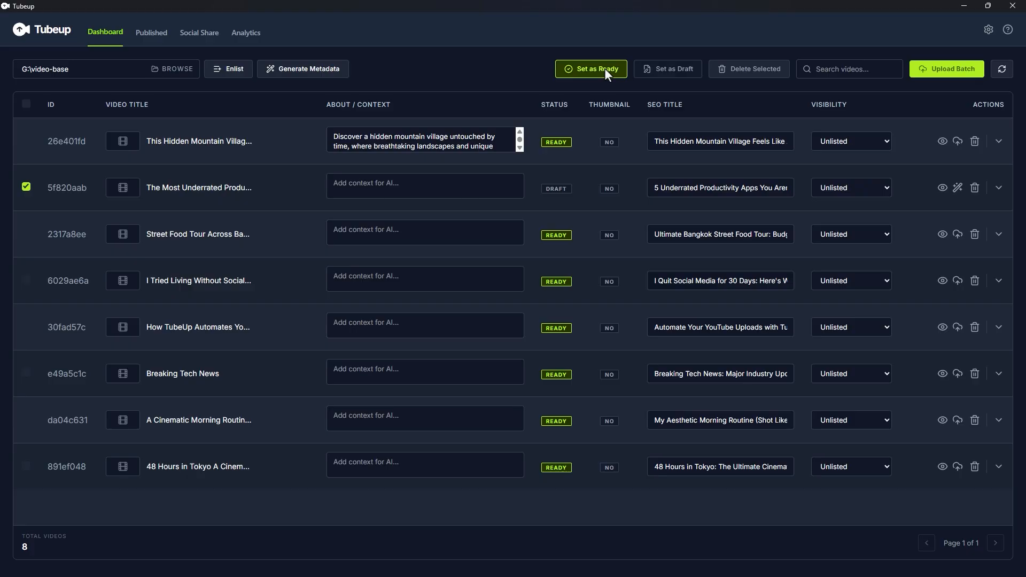
click(604, 69)
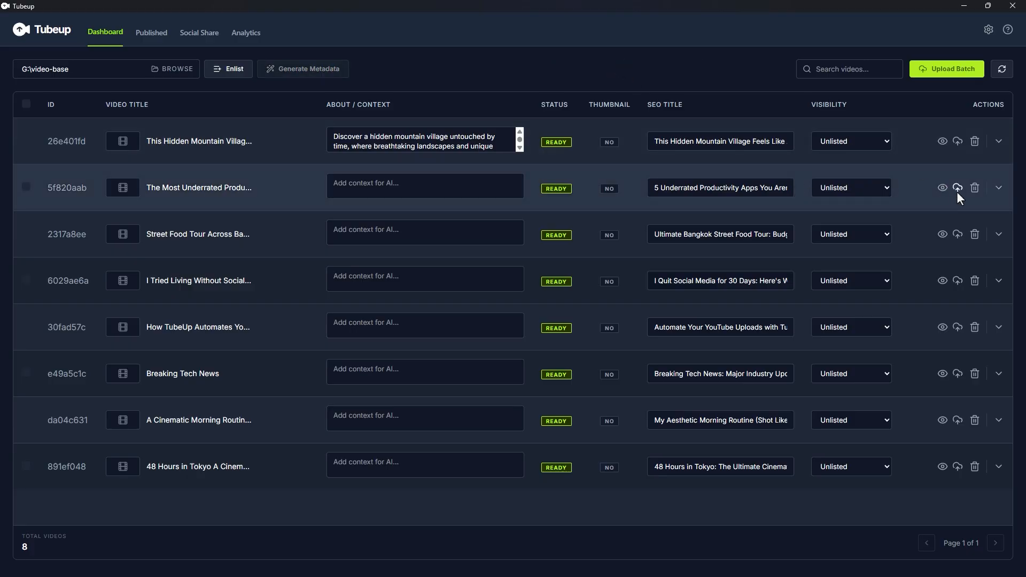
- View the visibility options available for the first video without changing its setting
click(879, 140)
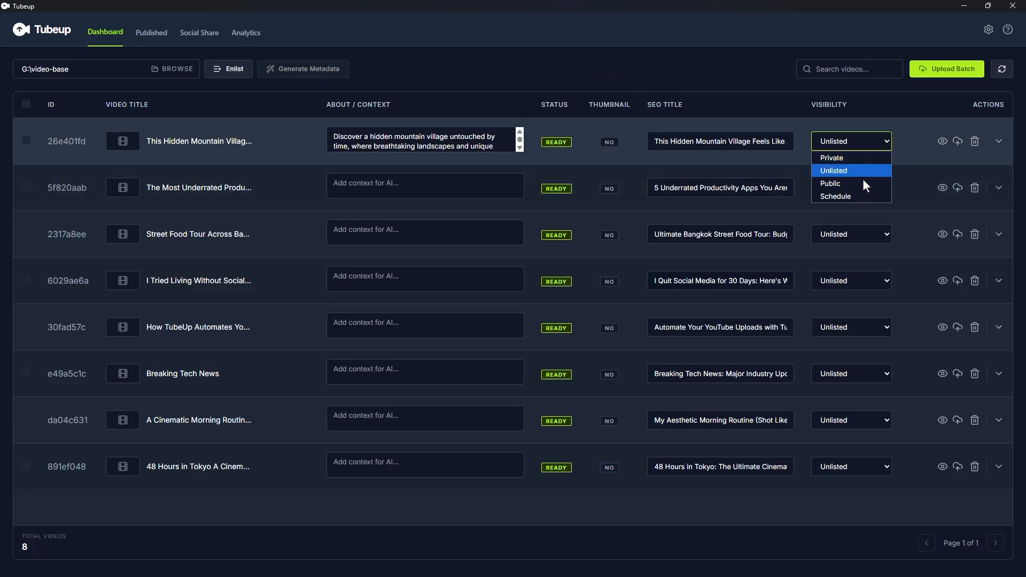
click(899, 145)
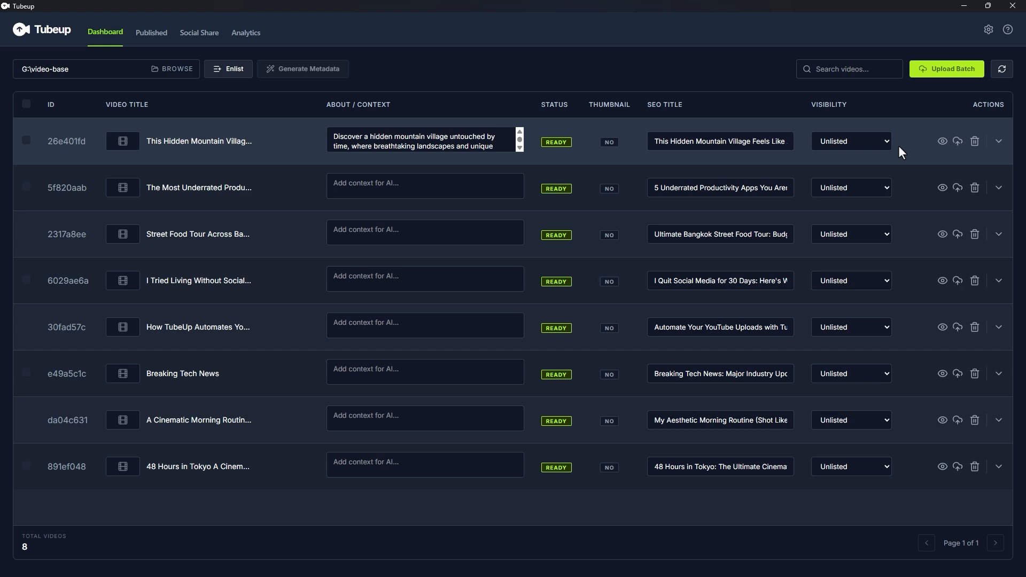
key(Down)
- In the YouTube Integration settings, choose Easy Unlimited Uploads as the upload method
click(988, 30)
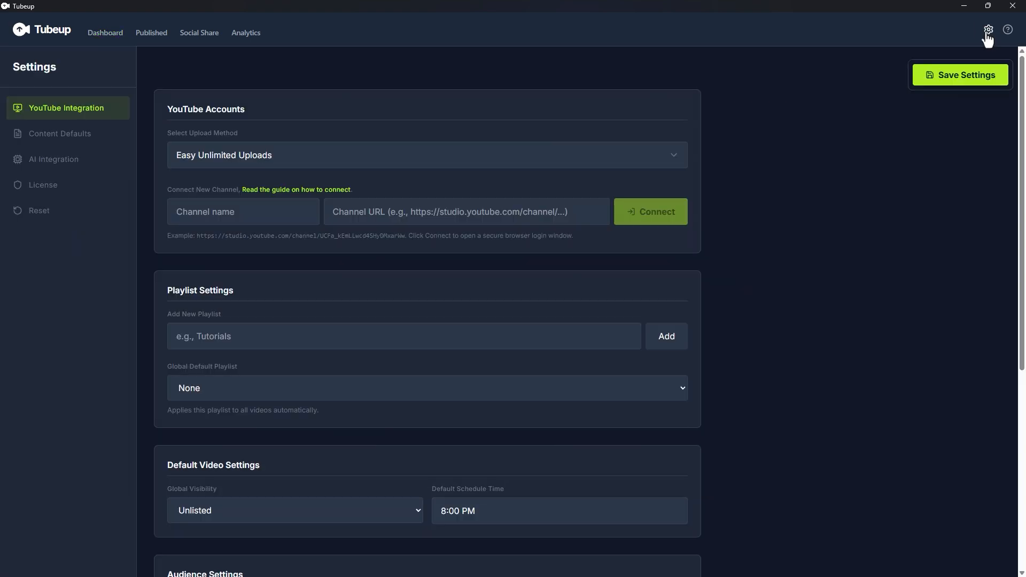
click(361, 155)
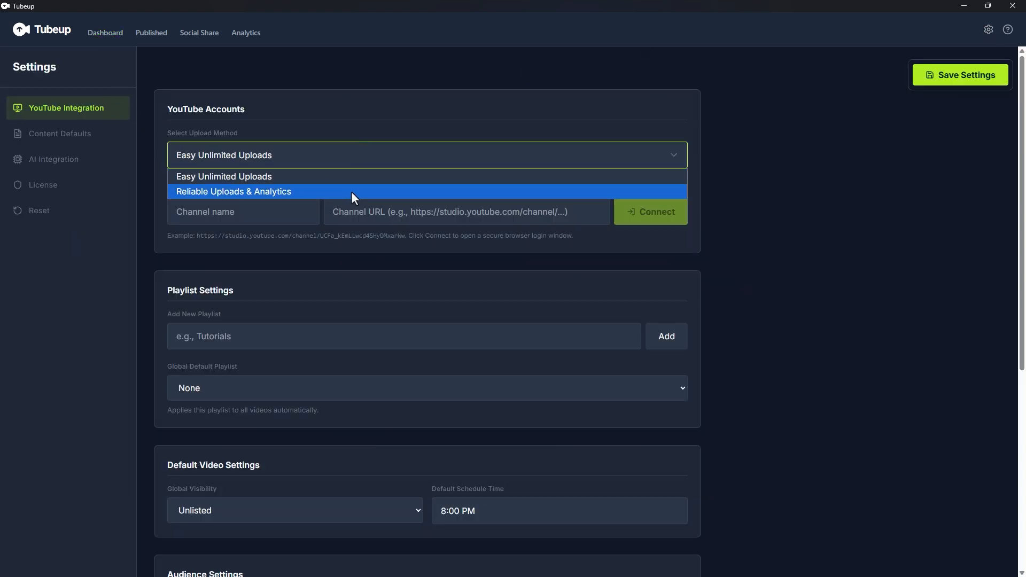
click(306, 176)
- For the new channel connection, switch to YouTube Studio in the browser and copy the channel's full URL
click(180, 210)
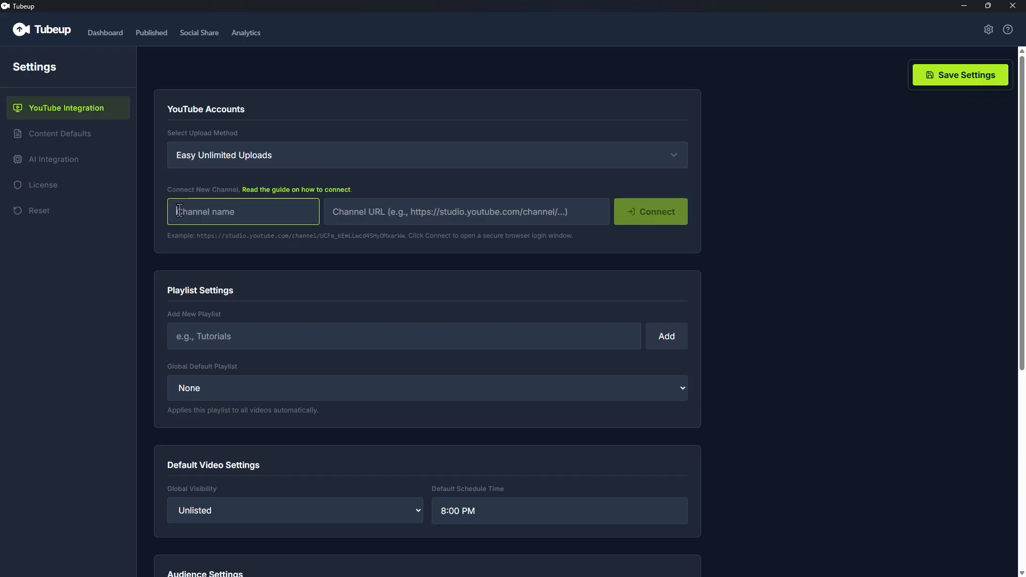
click(342, 213)
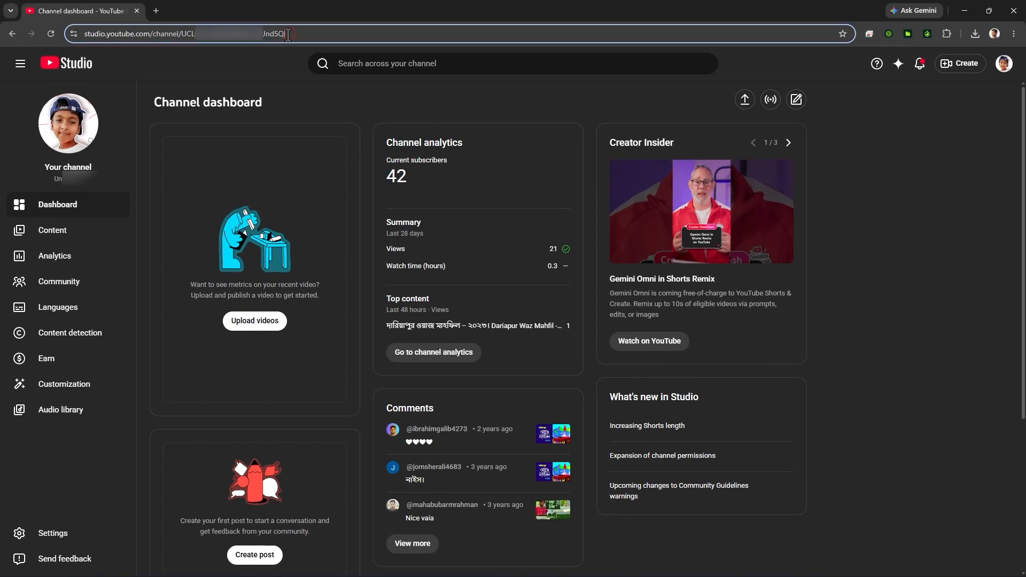
drag(286, 33, 76, 41)
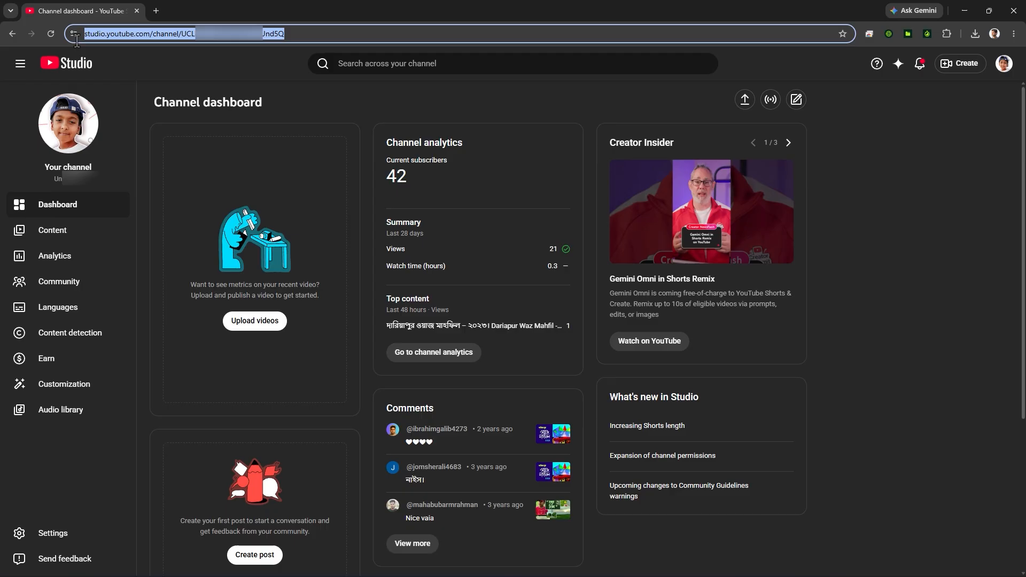
right_click(112, 33)
click(194, 135)
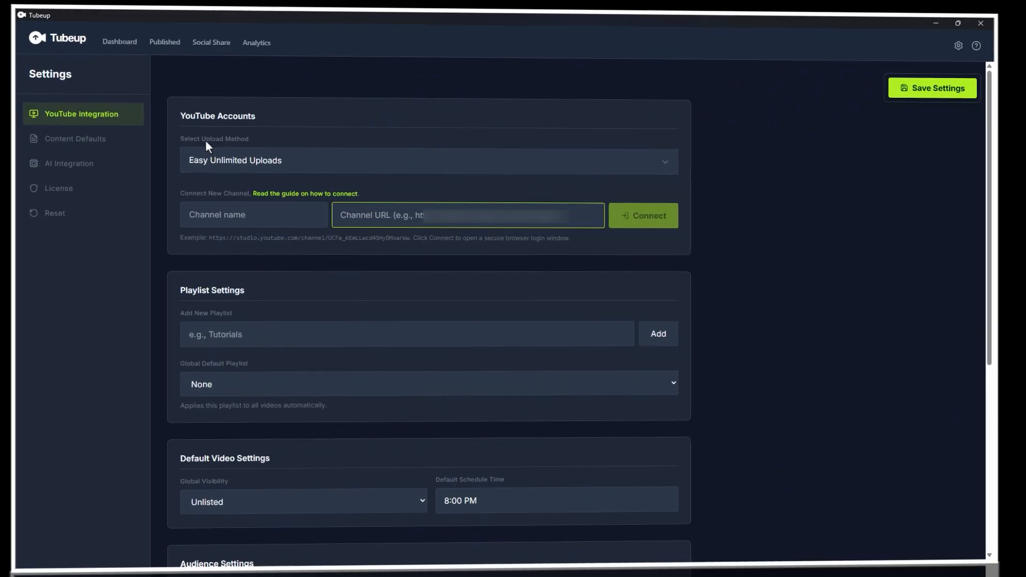
- Paste the copied YouTube Studio URL as the channel URL, name the channel UnCutPro, and start connecting it
key(ctrl+v)
click(219, 215)
text(UnCutPro)
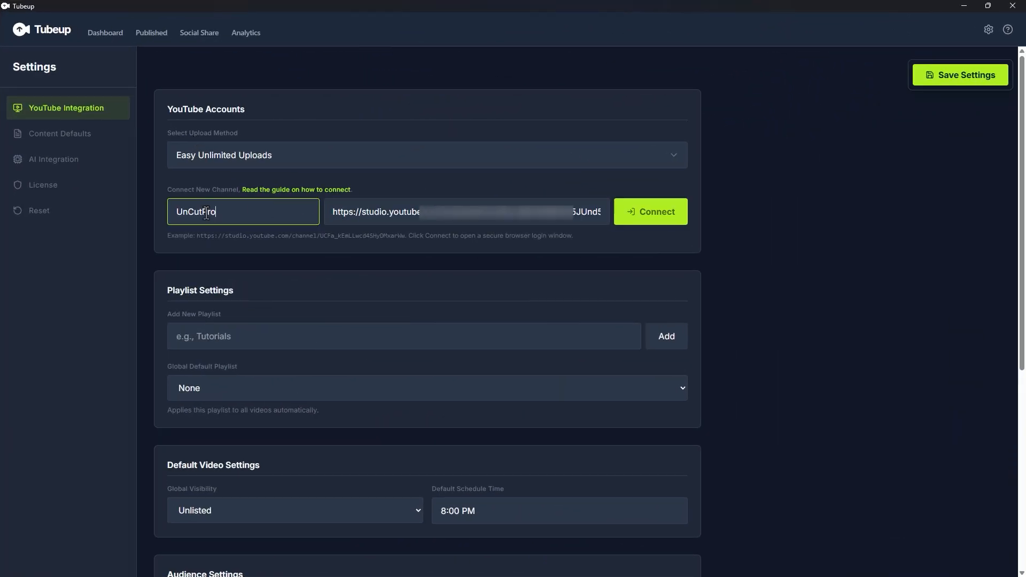
click(650, 214)
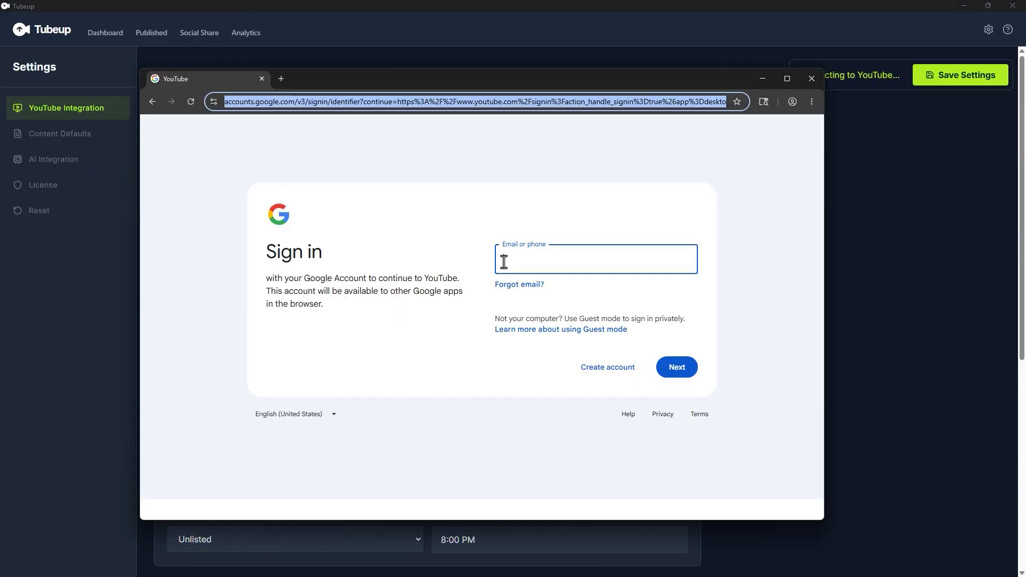
- Sign in with the Google account's e-mail and password, and pick the third channel in the list to connect
text(@gmail.com)
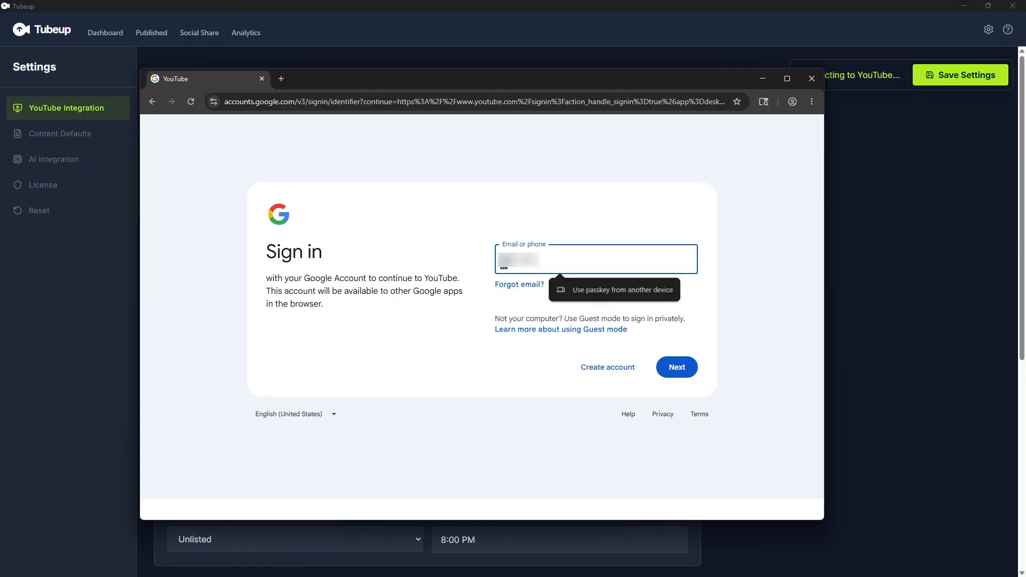
click(688, 367)
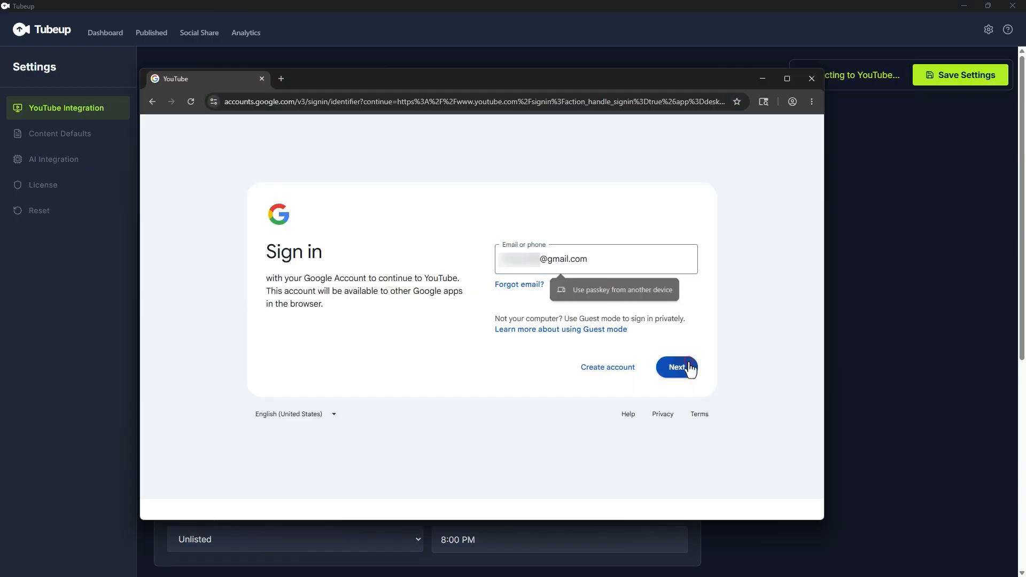
text(•••••••••••••)
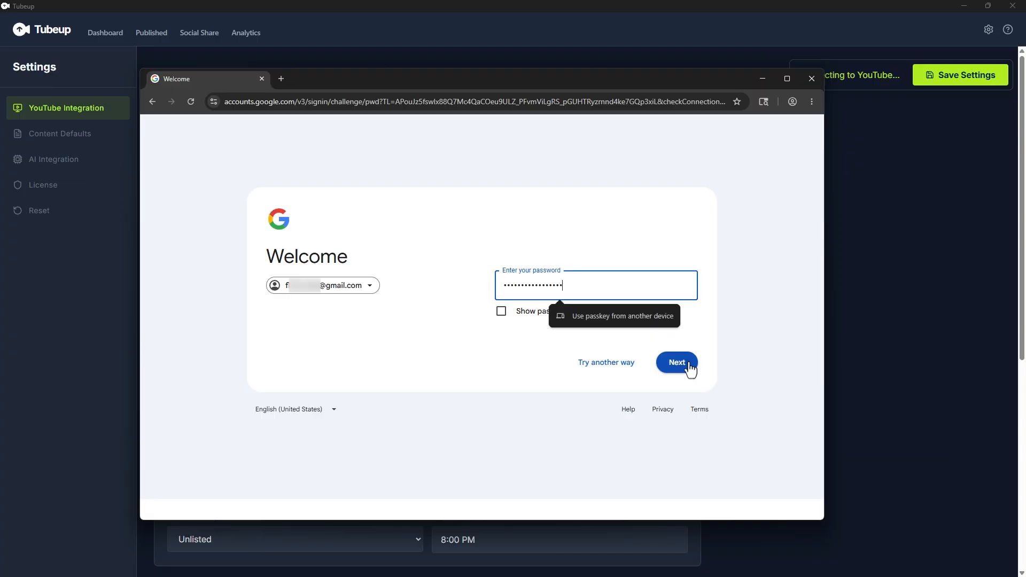
click(690, 366)
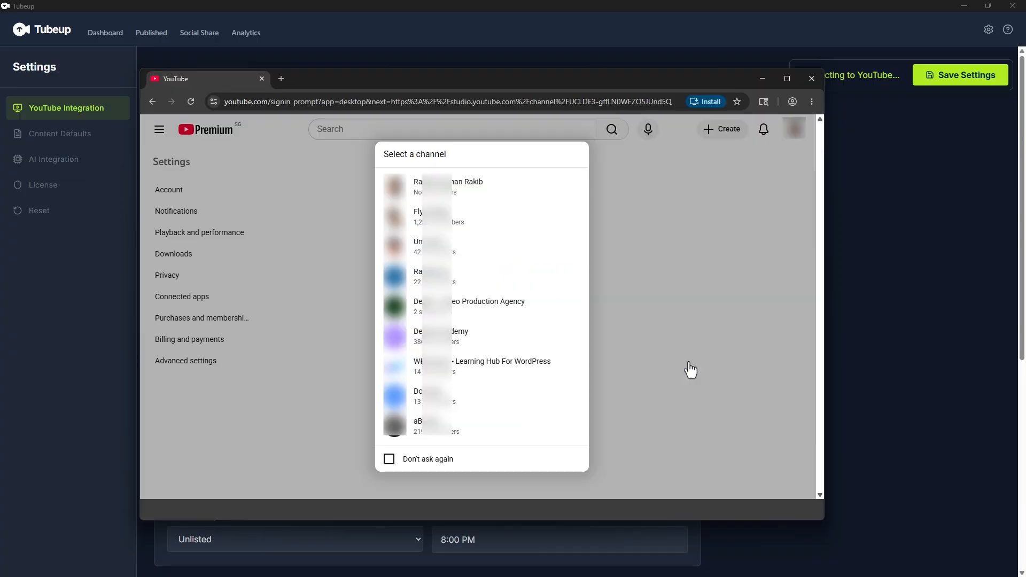
click(470, 244)
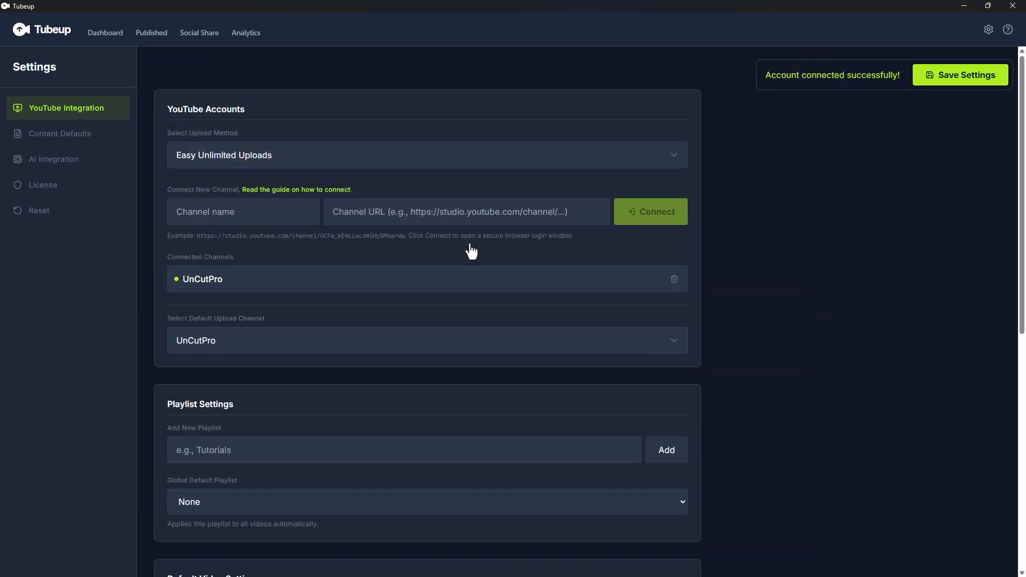
- Review the connected channels and the available choices for the default upload channel
drag(168, 255, 251, 262)
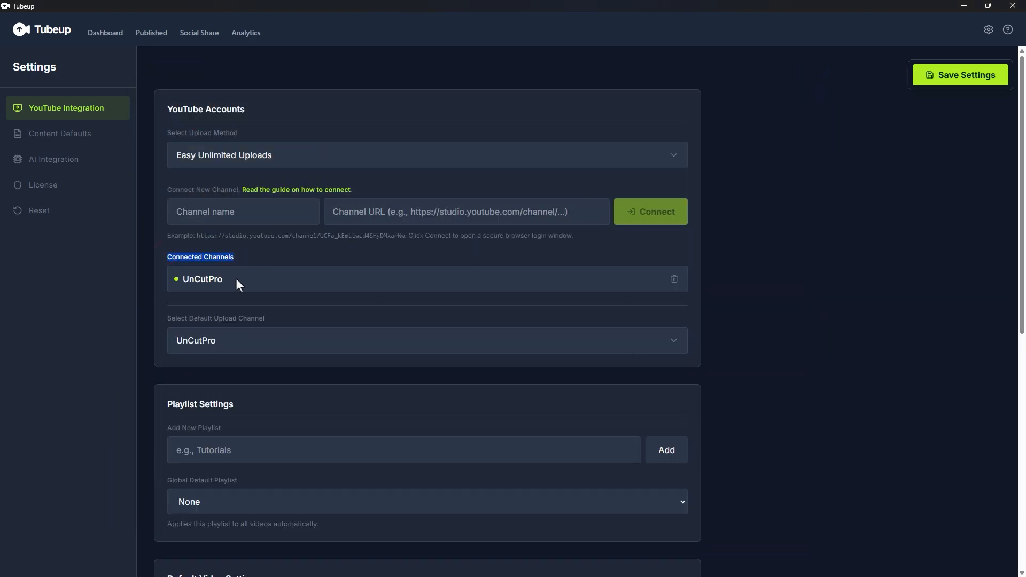
click(236, 278)
click(328, 214)
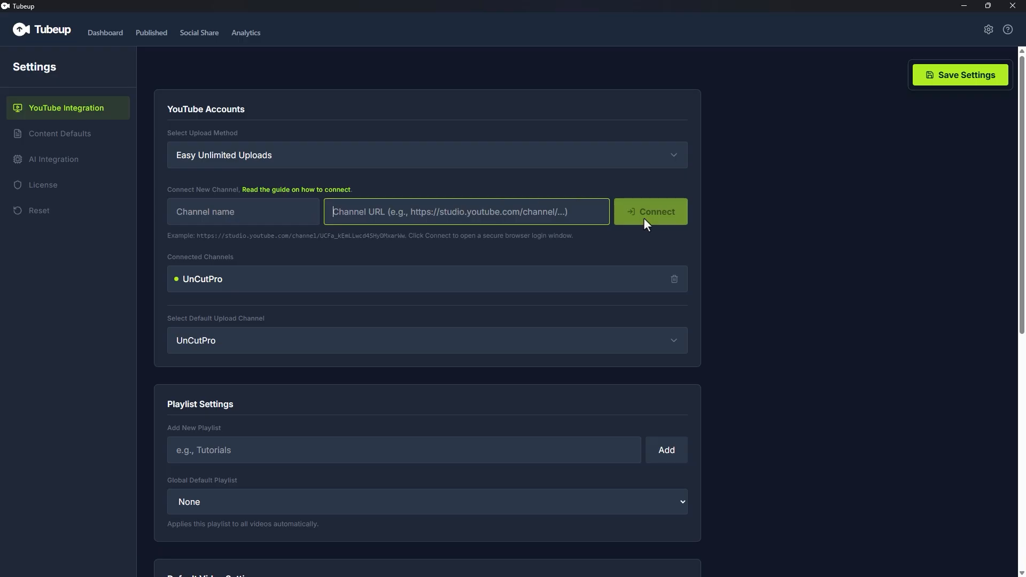
click(254, 341)
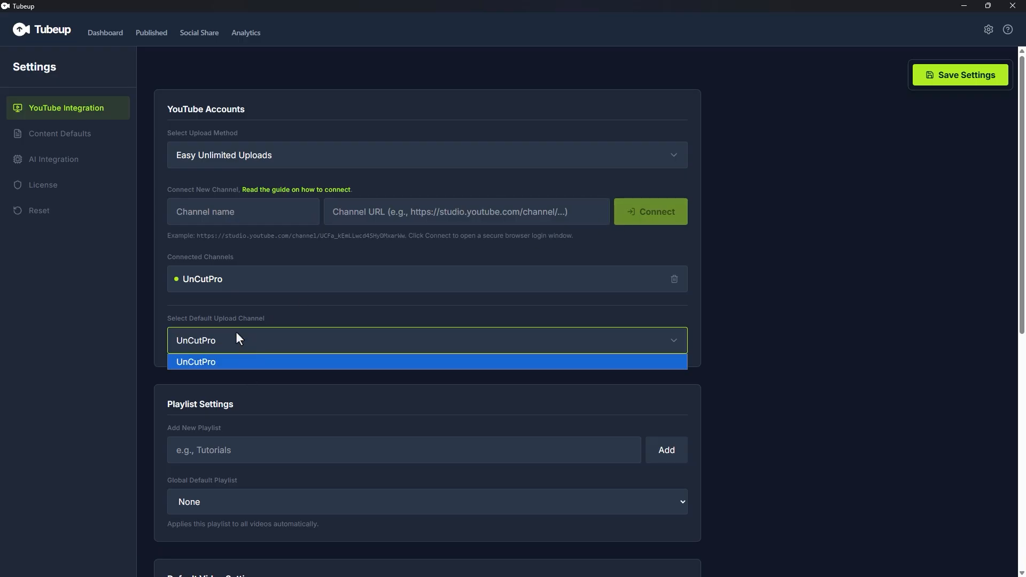
click(235, 341)
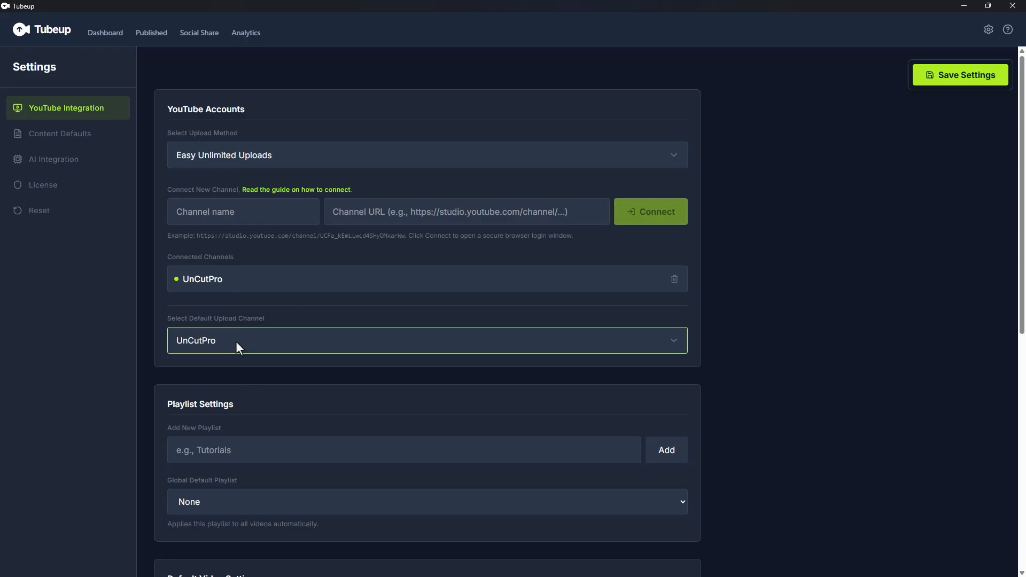
- Add the playlists "Travel Vlog - Story of World Journey" and "Social Awareness - Making Social Change Efforts More Effective", and save the settings
drag(161, 396, 253, 413)
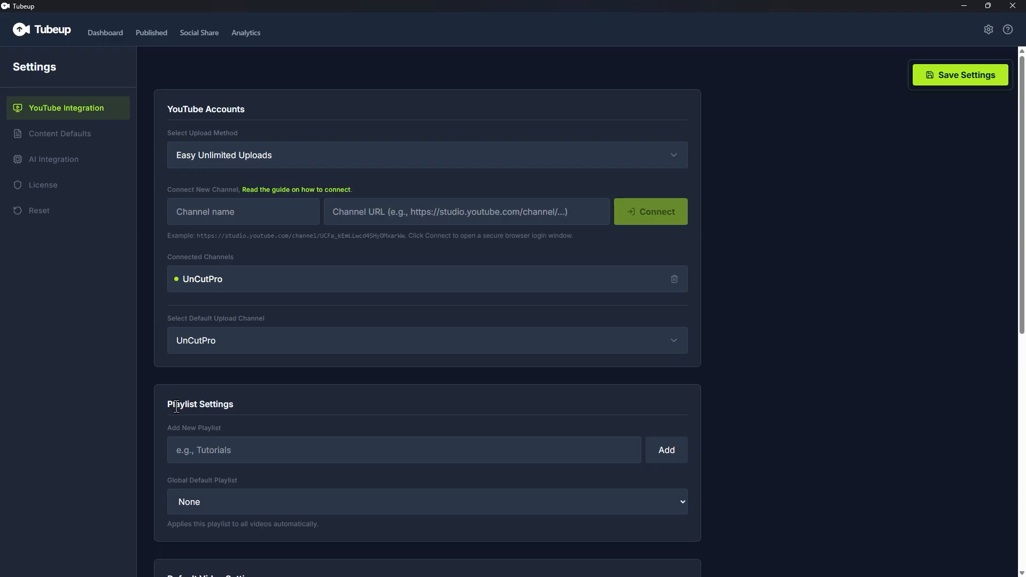
click(181, 448)
key(ctrl+v)
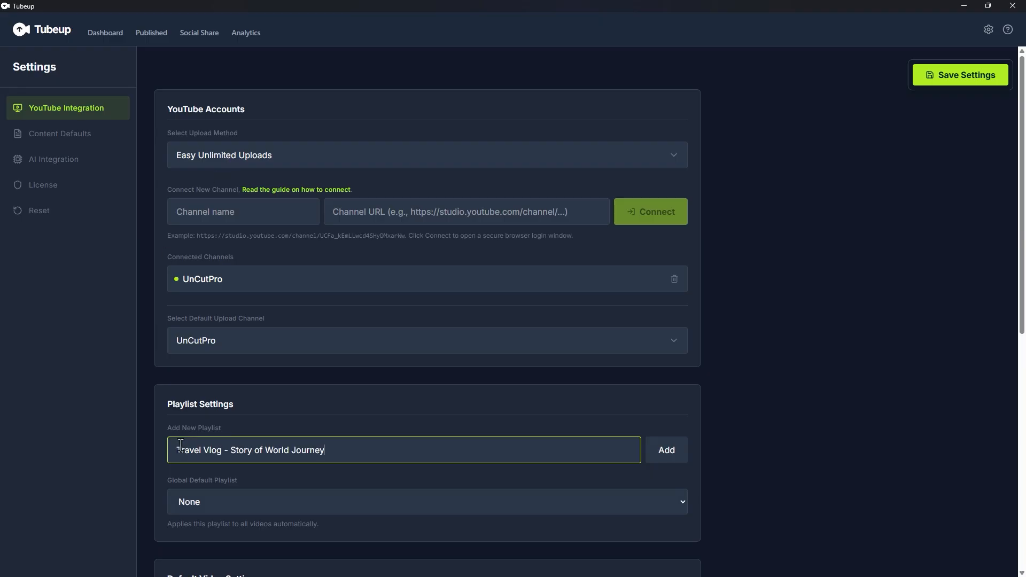
click(675, 449)
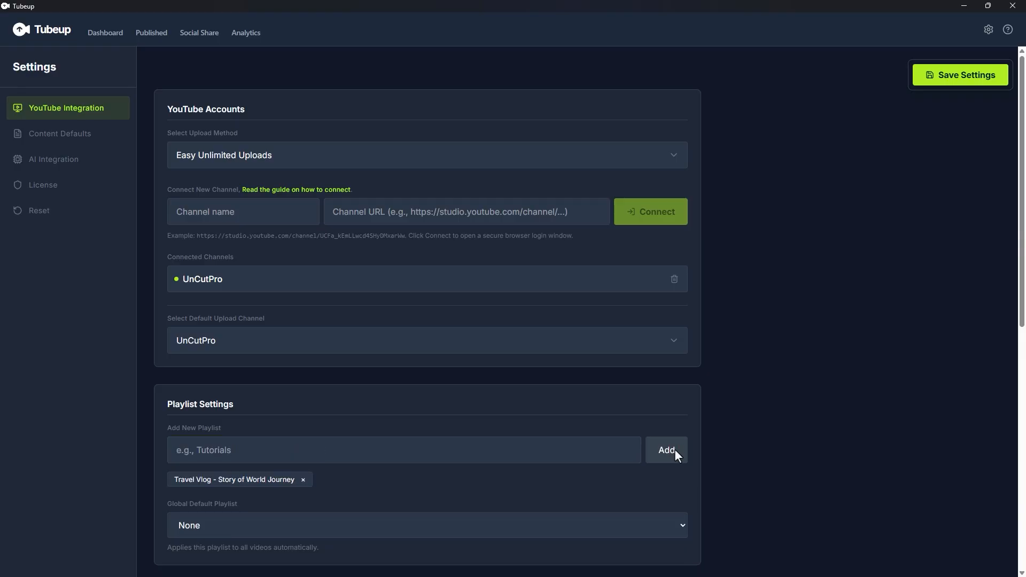
key(ctrl+v)
click(674, 449)
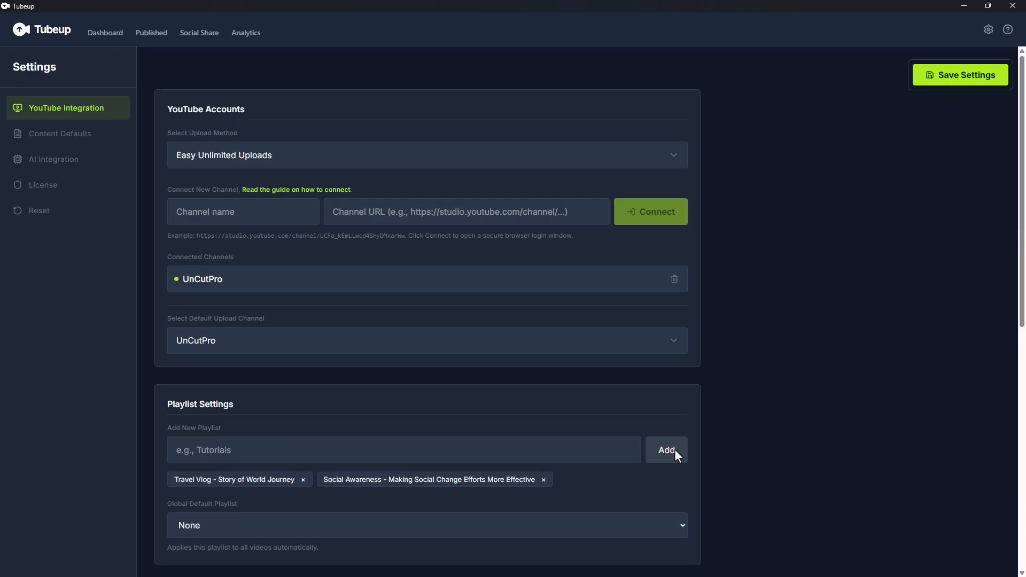
click(950, 82)
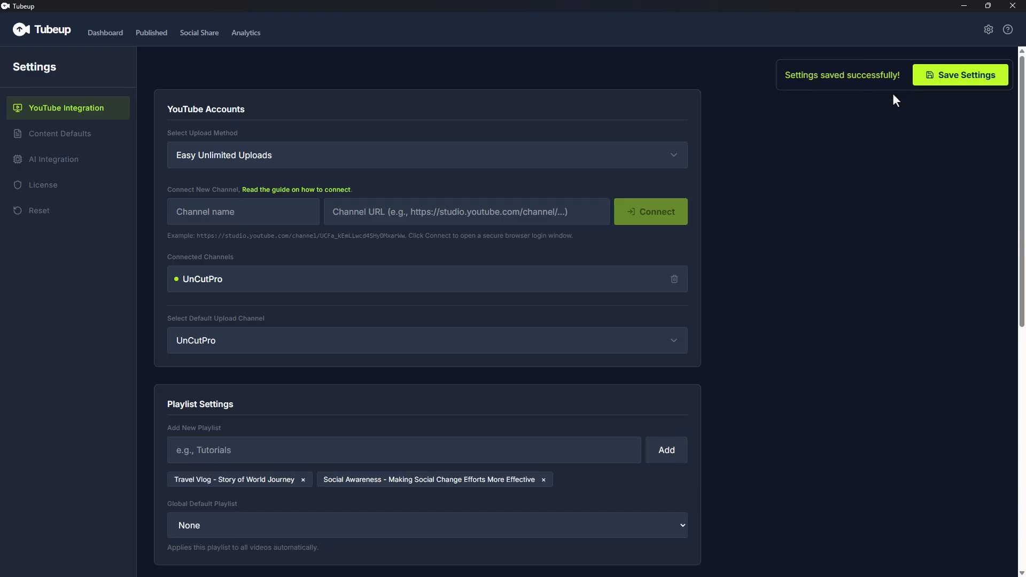
- Set the global default playlist to "Travel Vlog - Story of World Journey" and save the settings
click(462, 528)
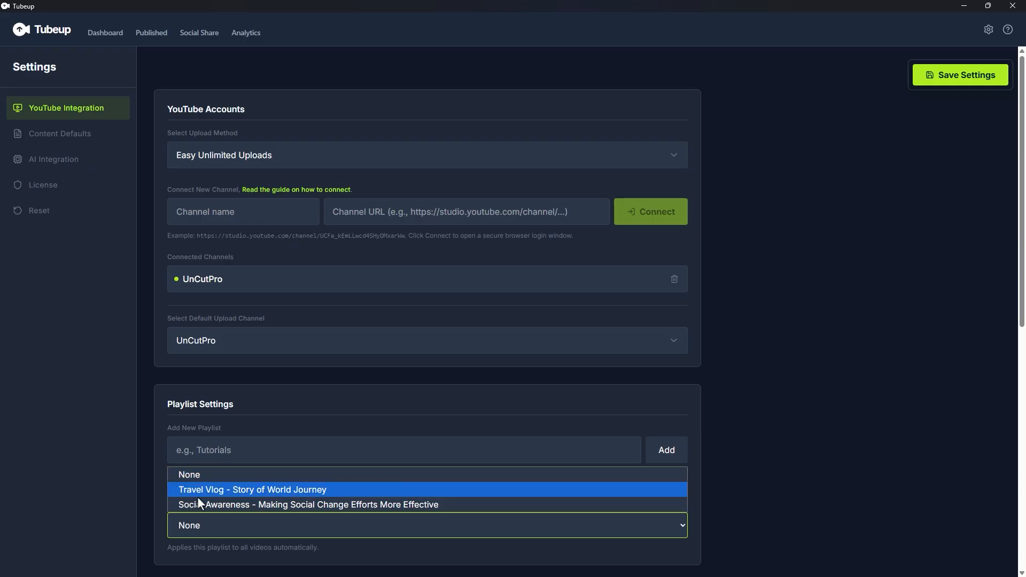
click(377, 492)
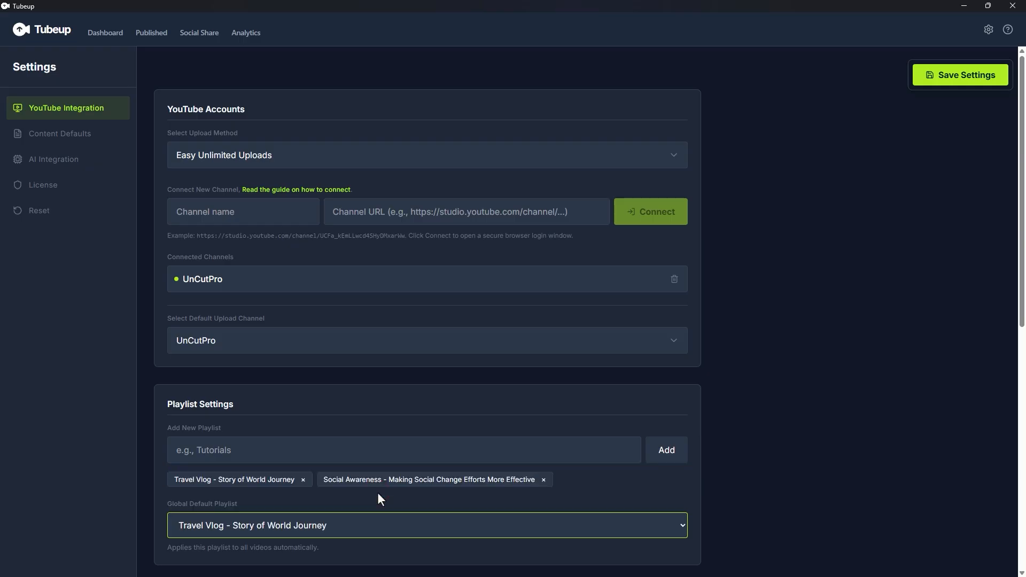
click(991, 78)
- Review the default options for global visibility, made-for-kids audience, age restriction and altered content
scroll(779, 361, down, 4)
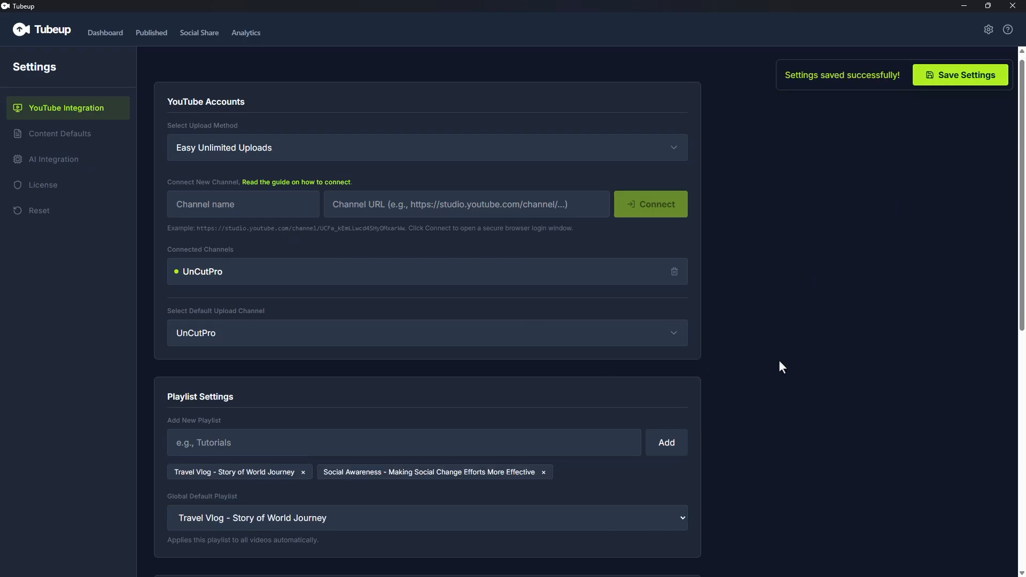
click(340, 436)
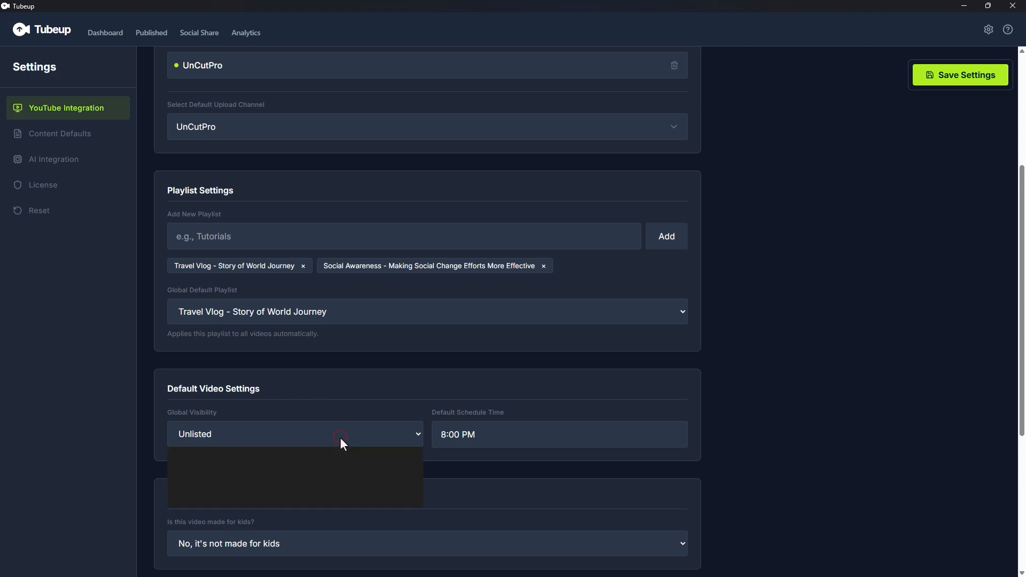
click(299, 468)
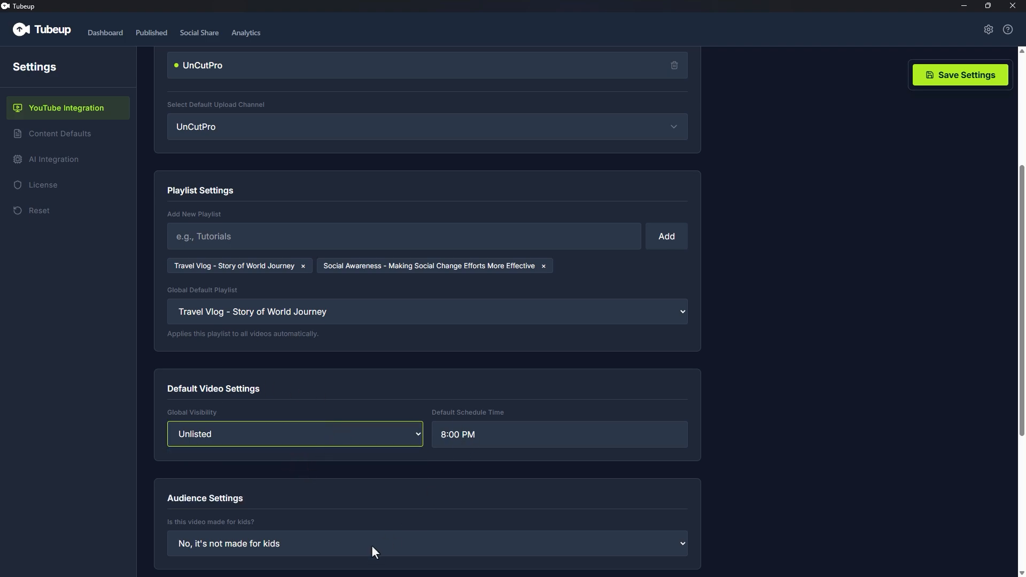
scroll(371, 545, down, 4)
click(342, 338)
click(334, 366)
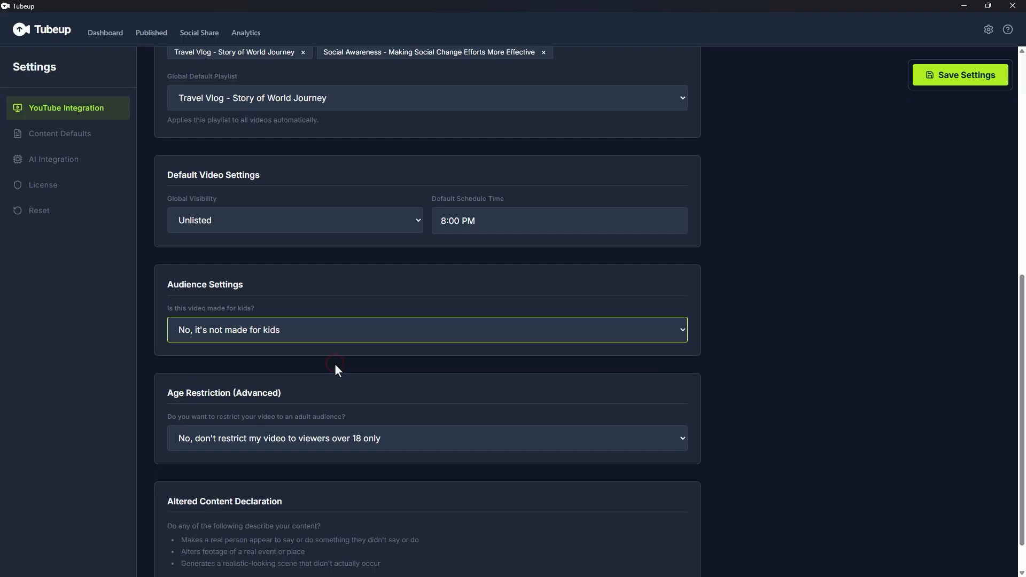
scroll(336, 375, down, 1)
click(338, 395)
click(338, 397)
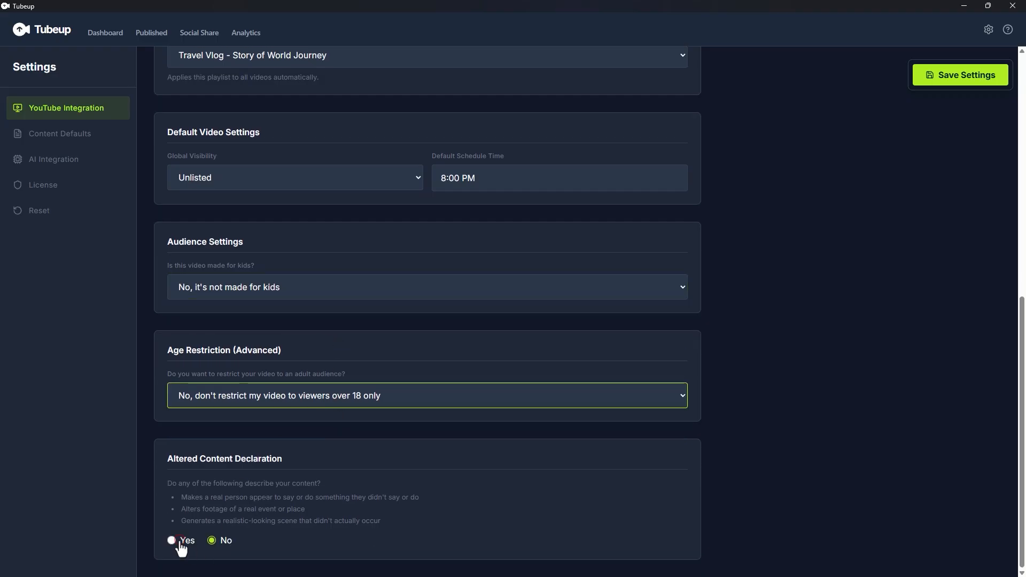
- Return to the dashboard and copy the ID of the "This Hidden Mountain Villag..." video
scroll(213, 543, up, 1)
scroll(212, 545, up, 9)
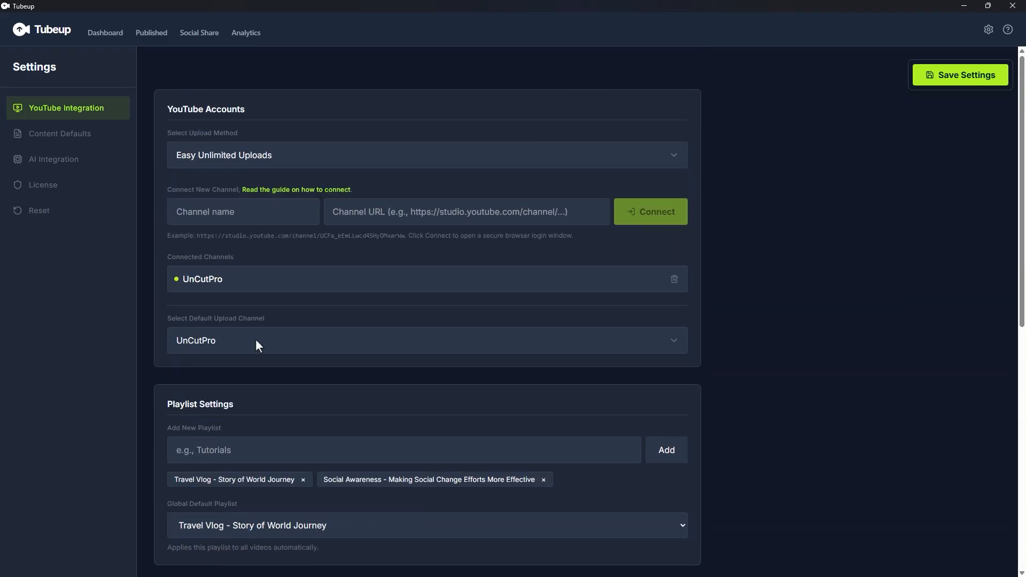
click(110, 37)
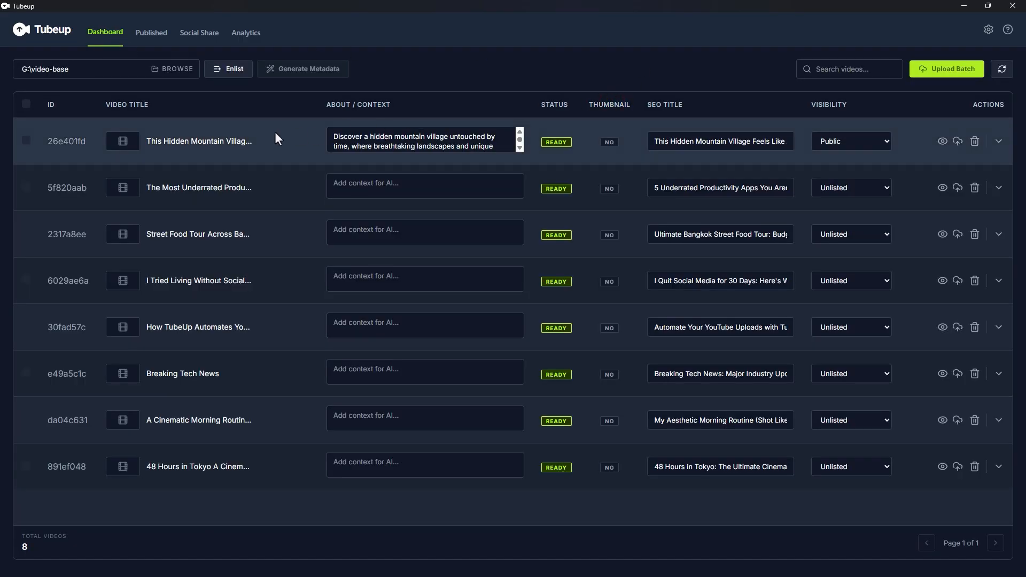
double_click(56, 141)
key(ctrl+c)
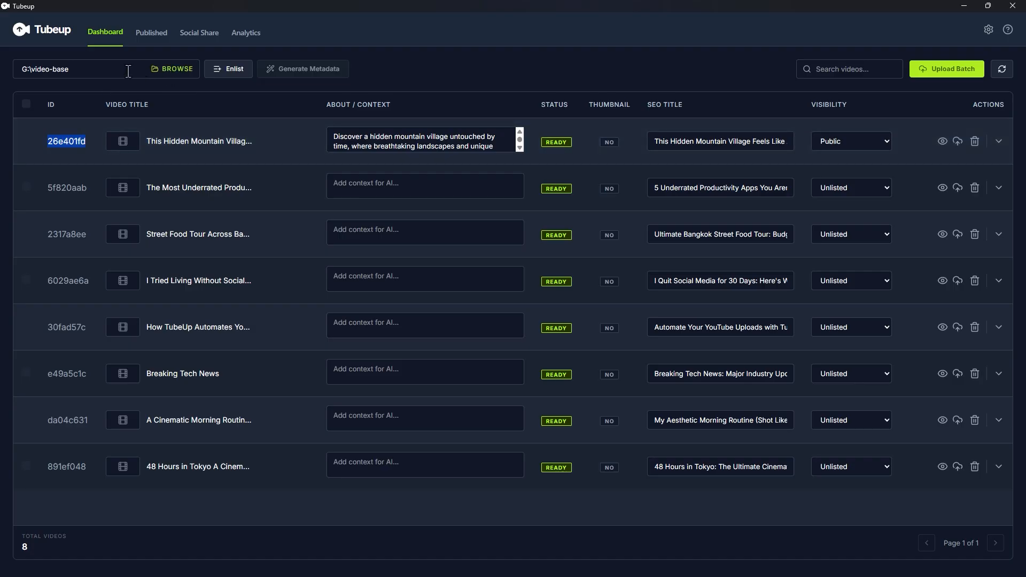
- In the thumbnail folder inside G:\video-base, rename Travel.png with the copied video ID, 26e401fd
drag(128, 71, 19, 71)
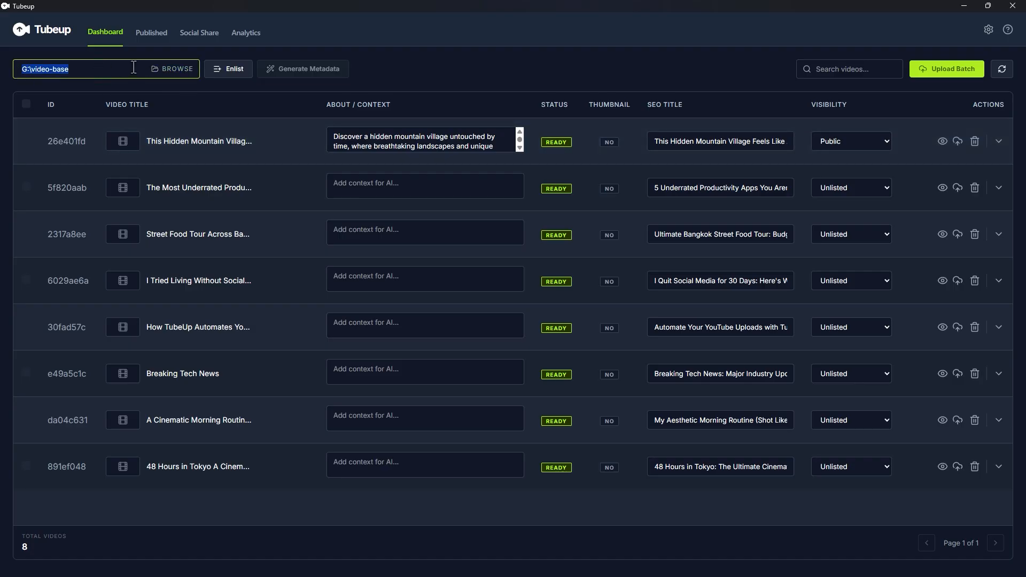
click(173, 68)
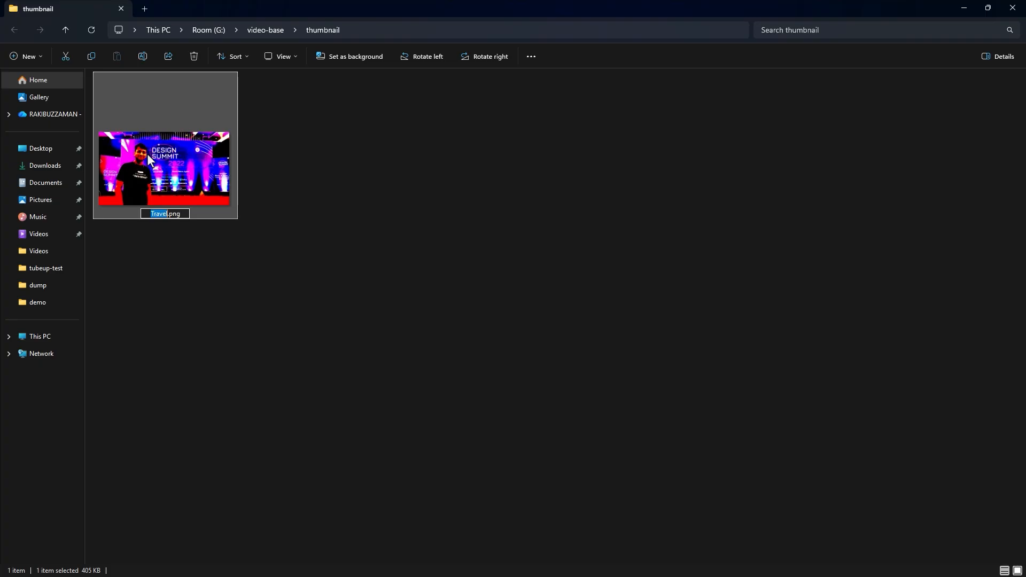
right_click(161, 212)
click(219, 257)
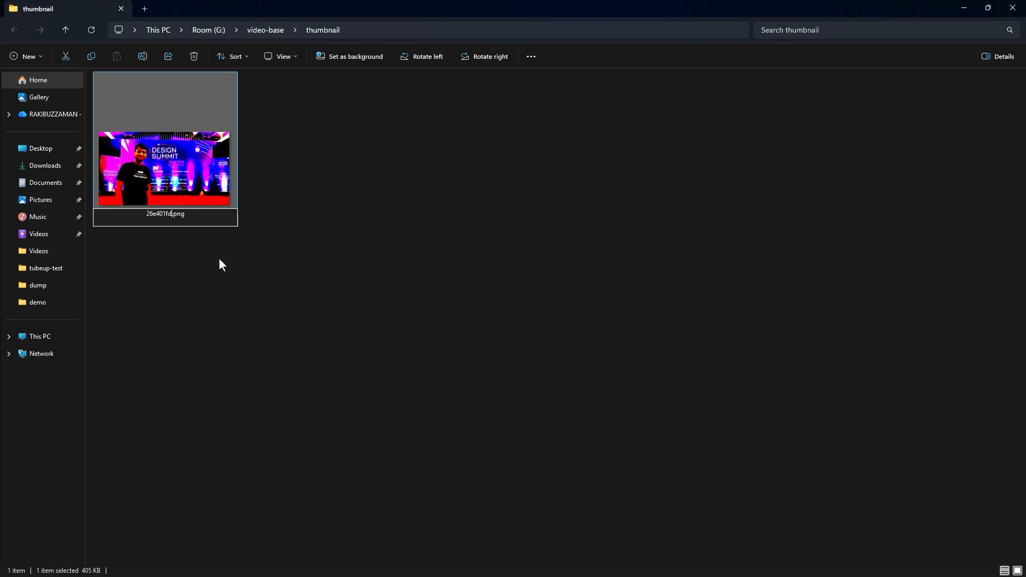
click(219, 258)
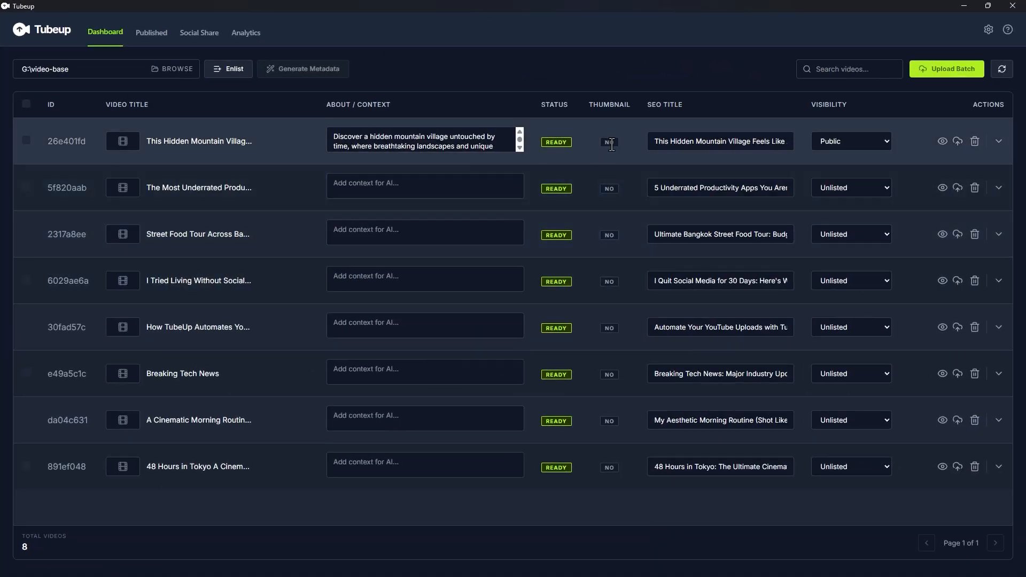
- Refresh the video list, check the thumbnail status of "This Hidden Mountain Villag...", and upload that video
click(997, 70)
drag(625, 140, 597, 140)
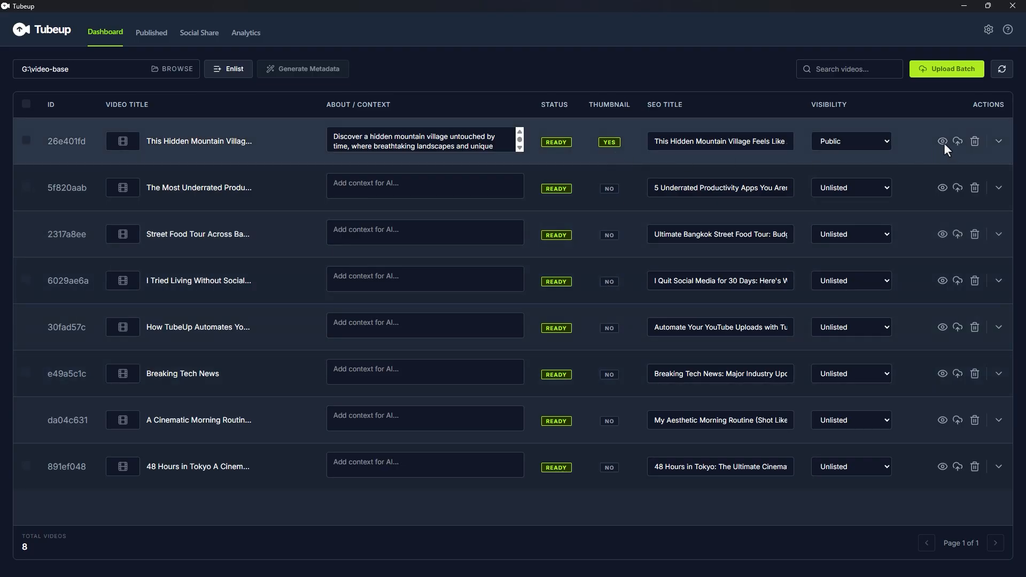
click(957, 142)
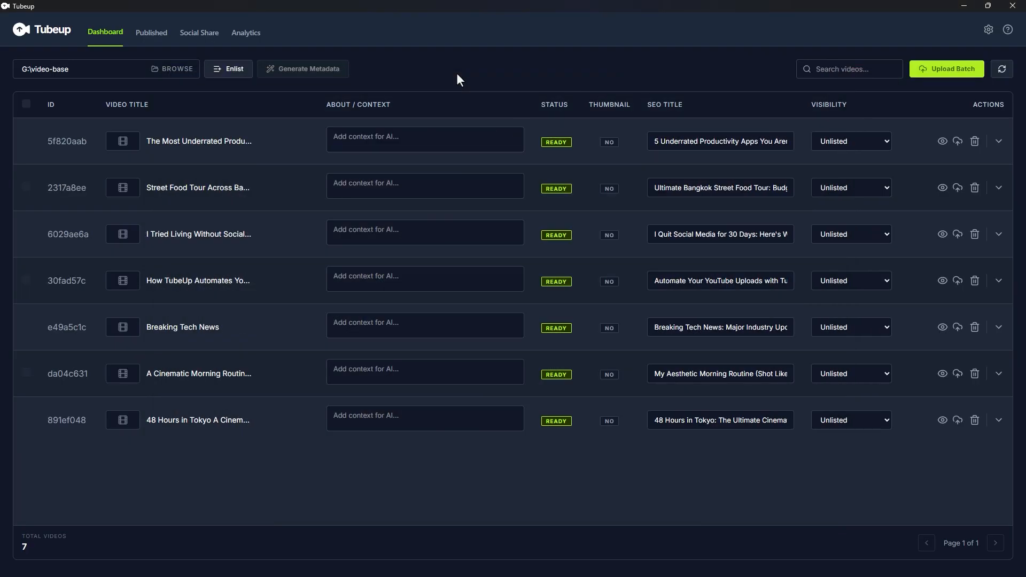
- Among the published videos, preview the uploaded mountain village video and open its published YouTube link
click(158, 41)
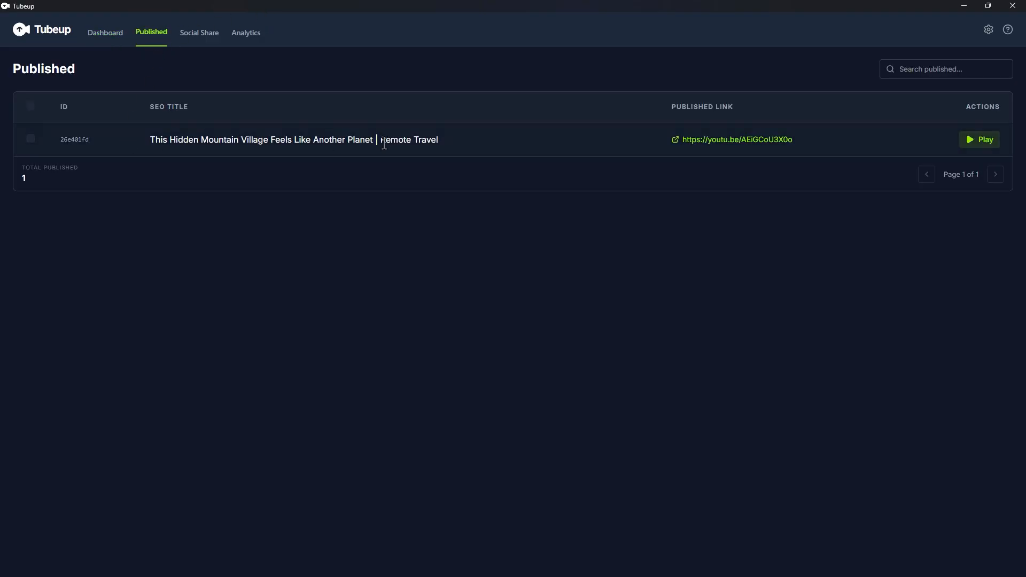
click(990, 140)
scroll(990, 140, down, 2)
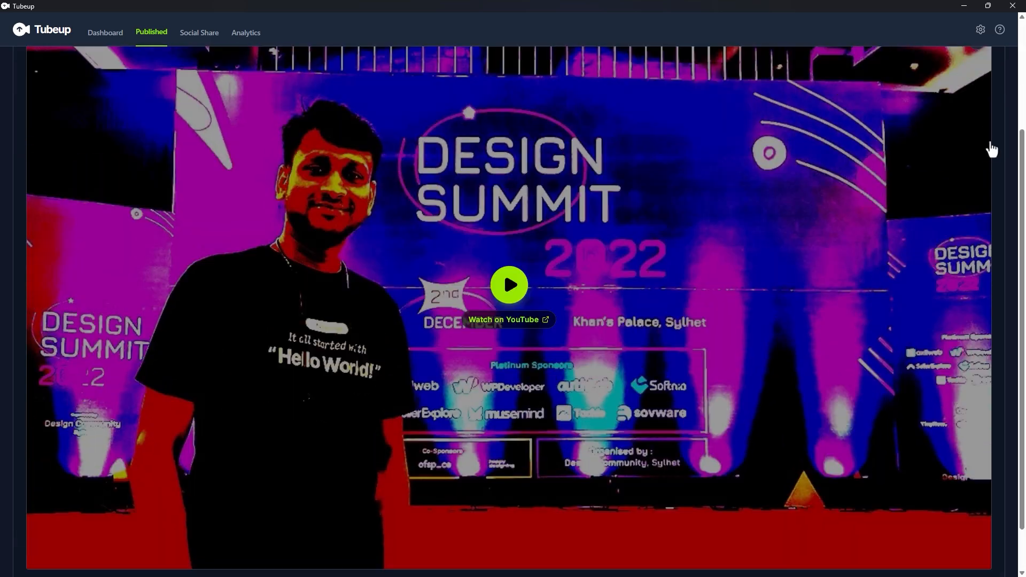
scroll(990, 140, up, 3)
click(762, 139)
scroll(756, 143, down, 2)
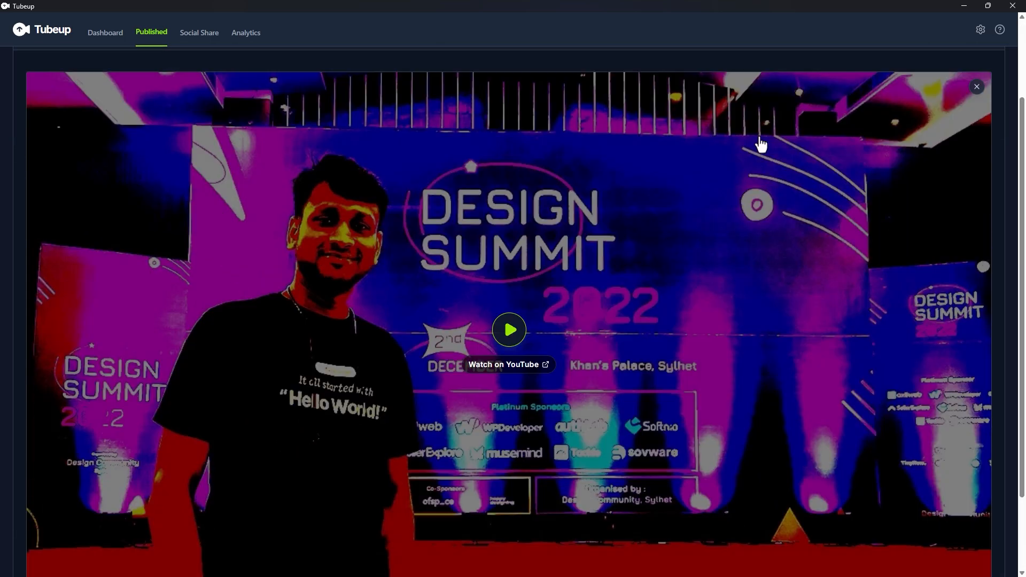
- Review the mountain village video's description, thumbnail, playlist and tags in YouTube Studio's video details
scroll(145, 168, down, 10)
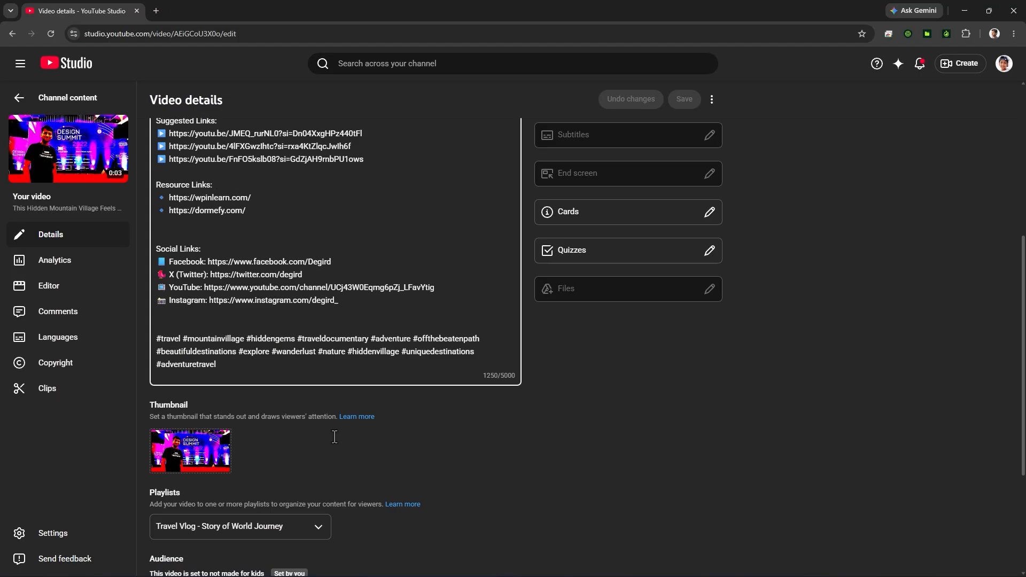
click(187, 541)
scroll(182, 541, down, 5)
scroll(180, 534, down, 10)
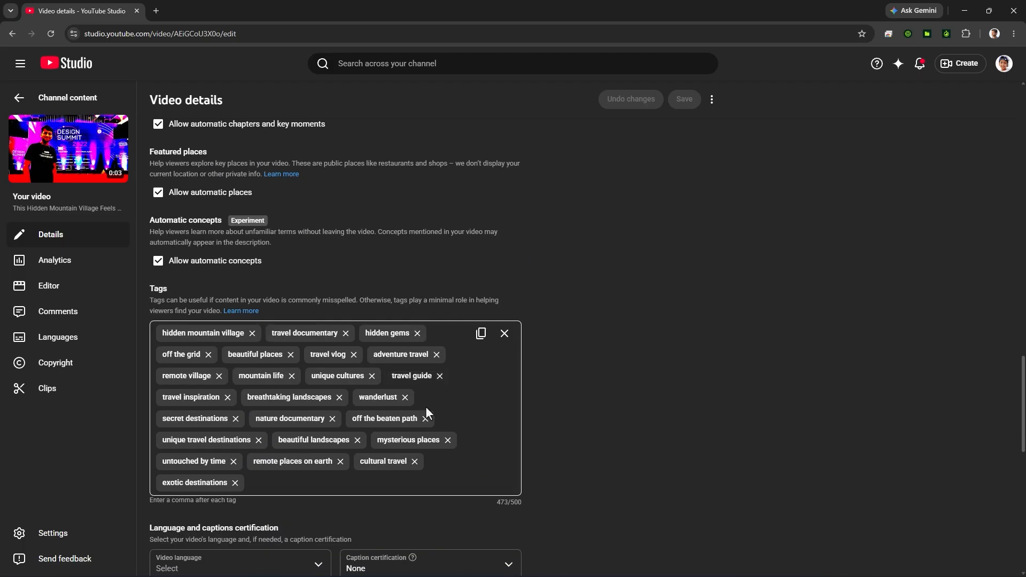
scroll(425, 409, down, 4)
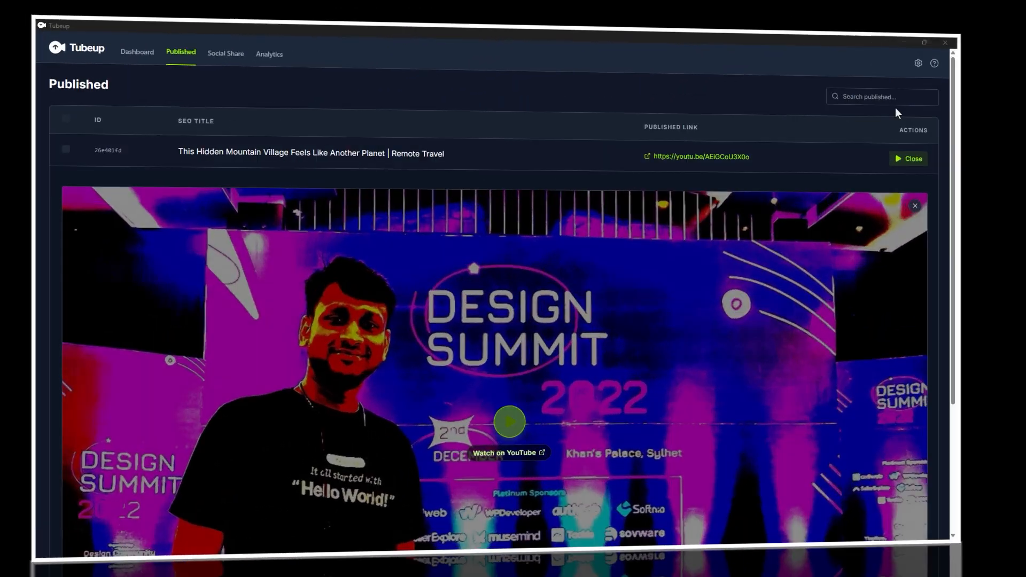
- Back in Tubeup, close the video preview and generate social share copy for the mountain village video
click(909, 160)
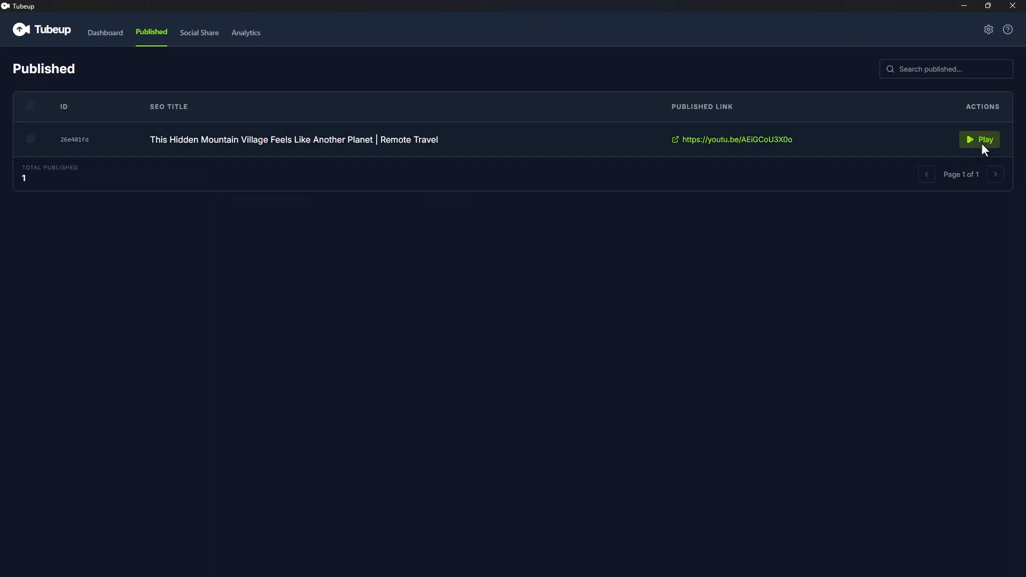
click(201, 37)
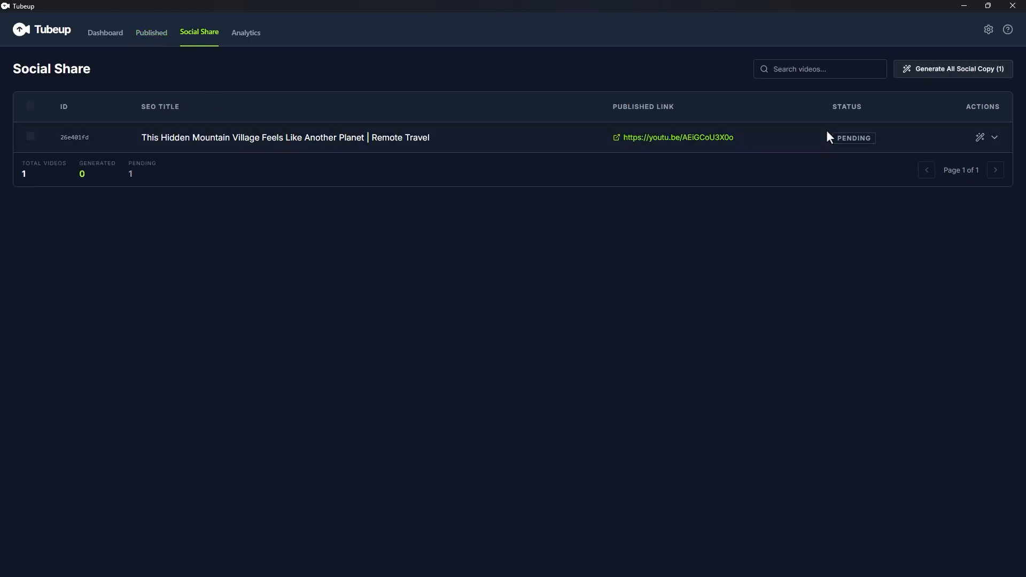
click(994, 139)
click(980, 135)
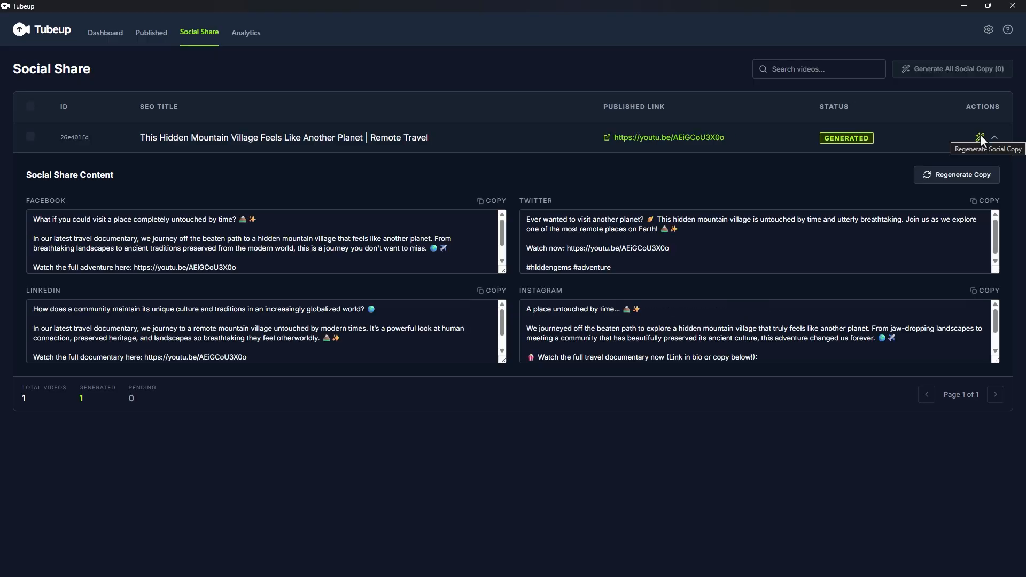
- Read through the generated Facebook post for the mountain village video and copy its text
click(377, 253)
scroll(379, 255, down, 1)
scroll(379, 255, up, 1)
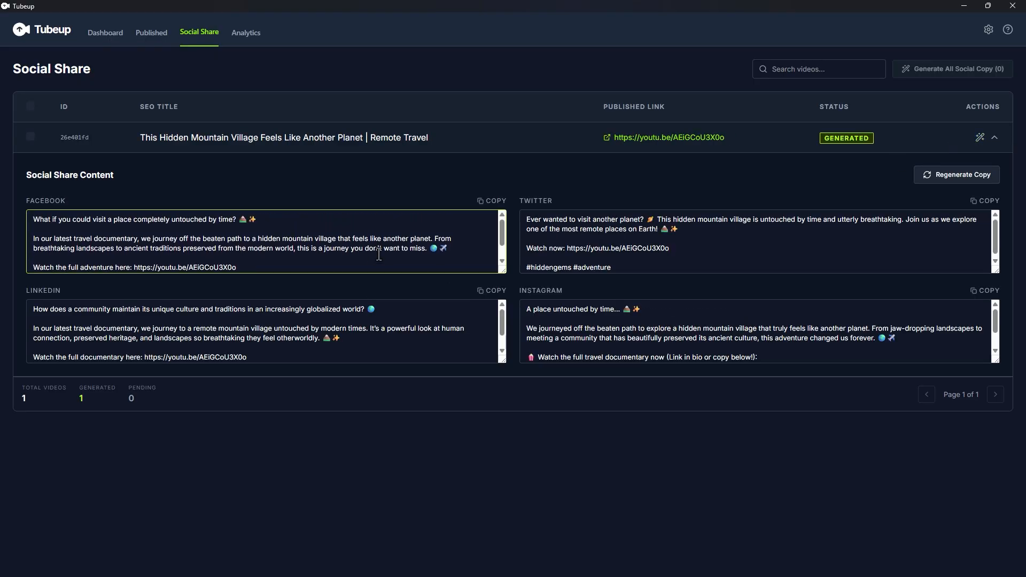
scroll(379, 255, down, 1)
click(491, 201)
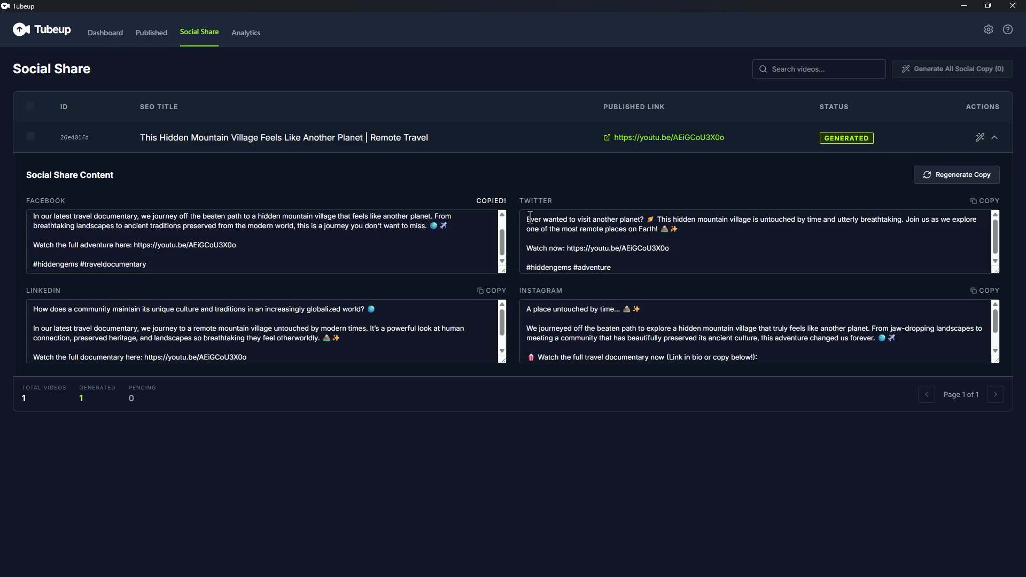
- From the analytics page, open the 'Reliable Uploads & Analytics' guide and follow its link to the Google Cloud Console
click(251, 40)
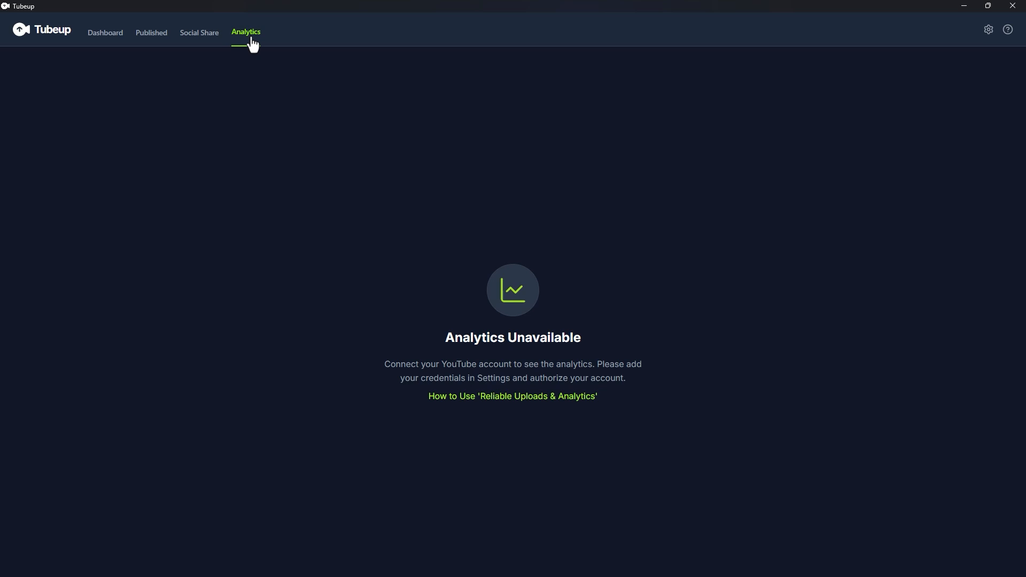
click(535, 397)
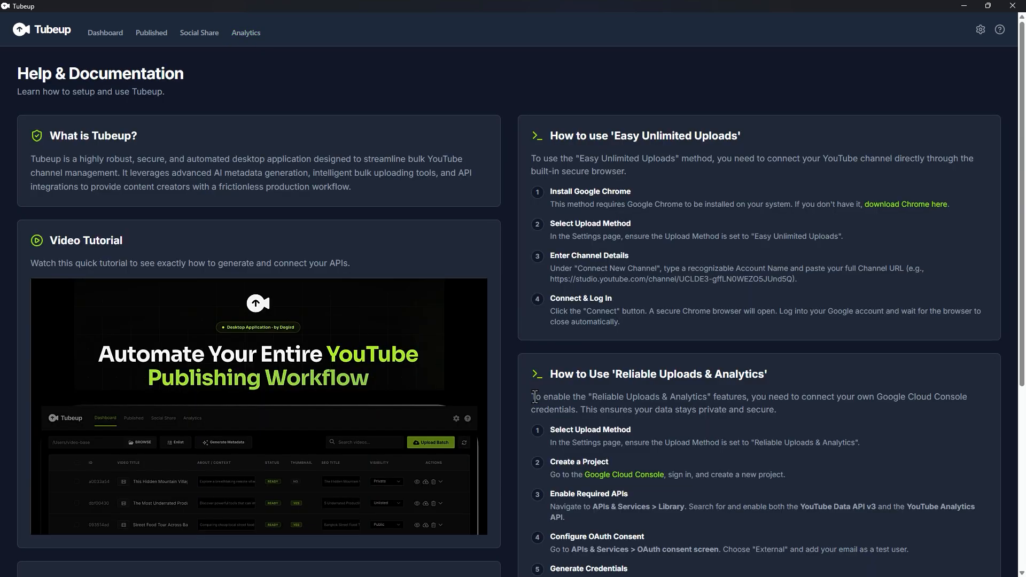
drag(549, 377, 778, 374)
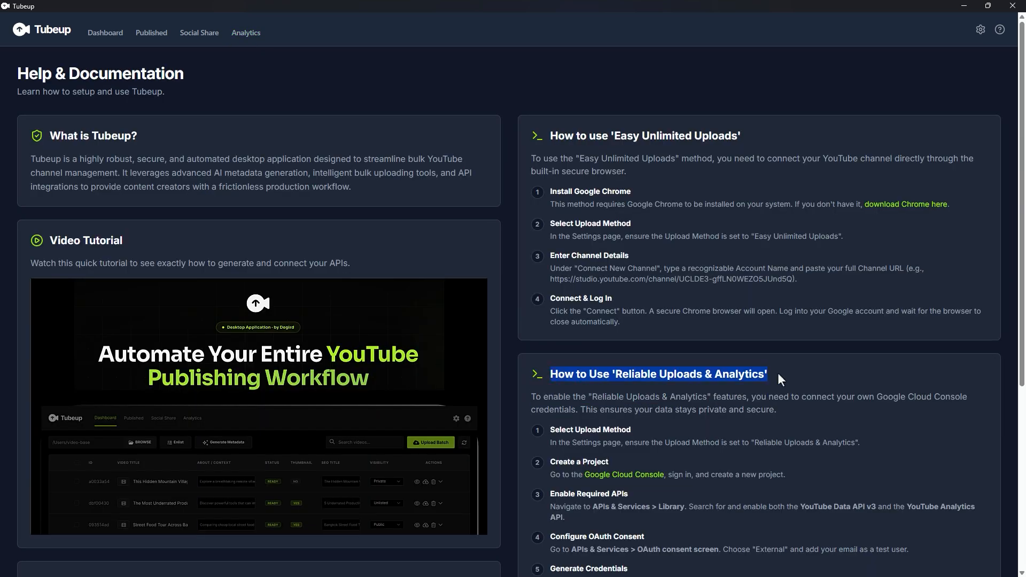
click(627, 475)
- Create a new Google Cloud project named YT Uploading and switch to it
click(164, 87)
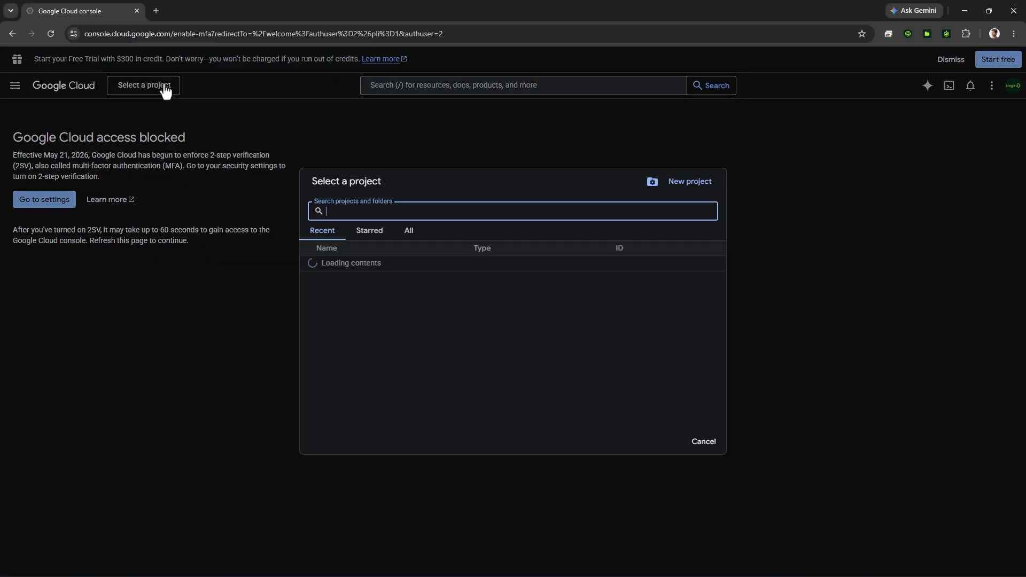
click(690, 181)
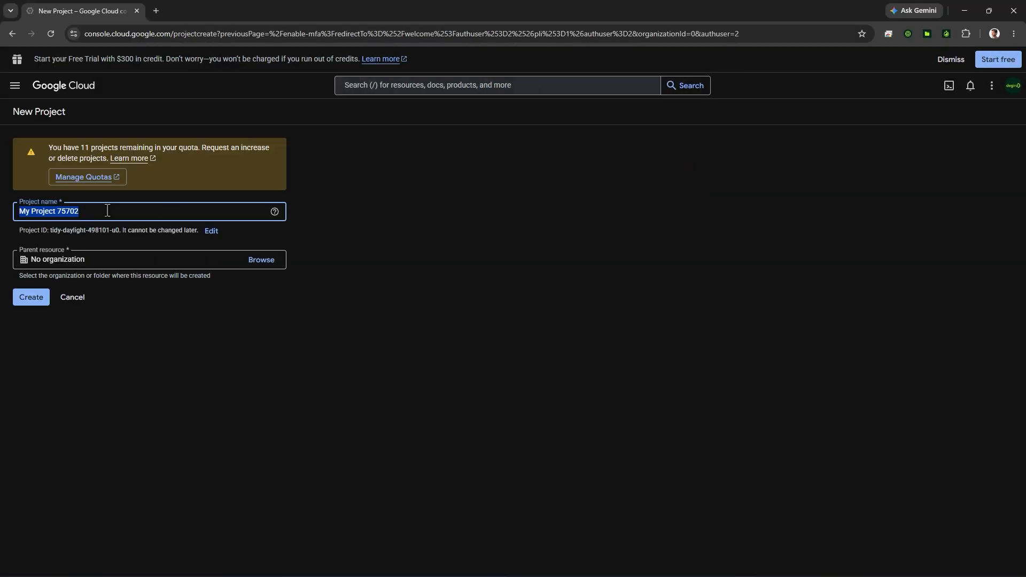
text(YT Uploading)
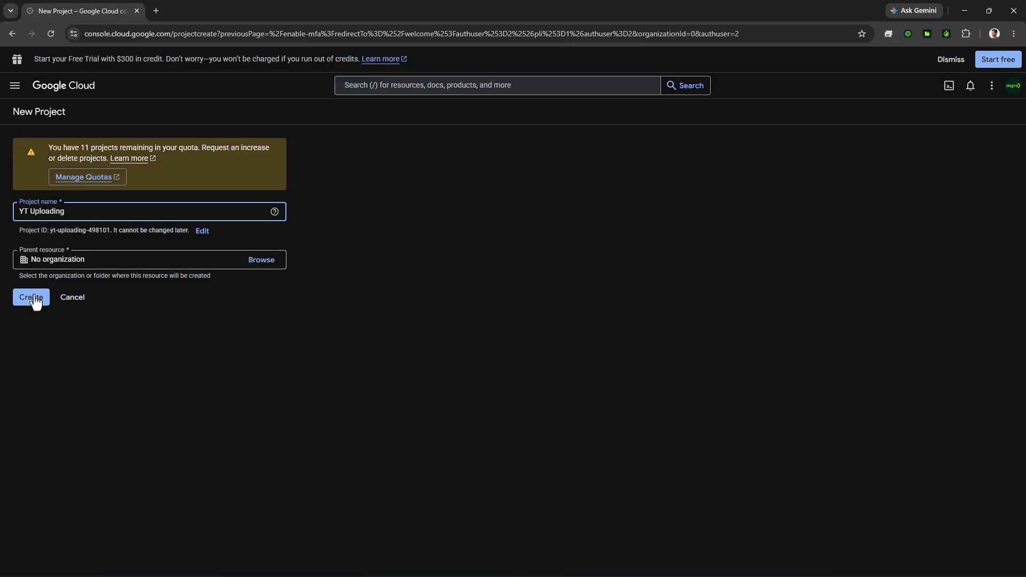
click(33, 298)
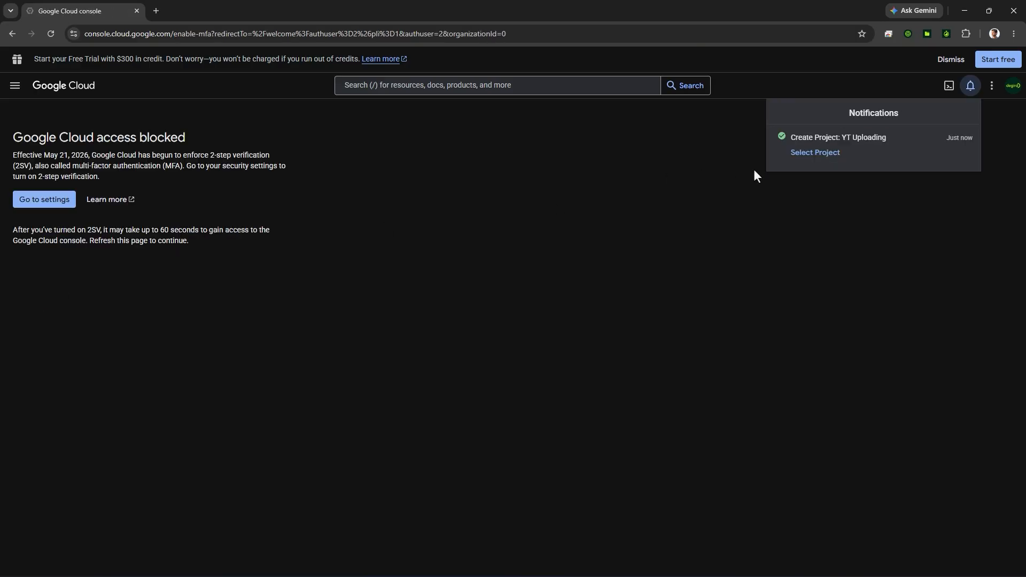
click(823, 155)
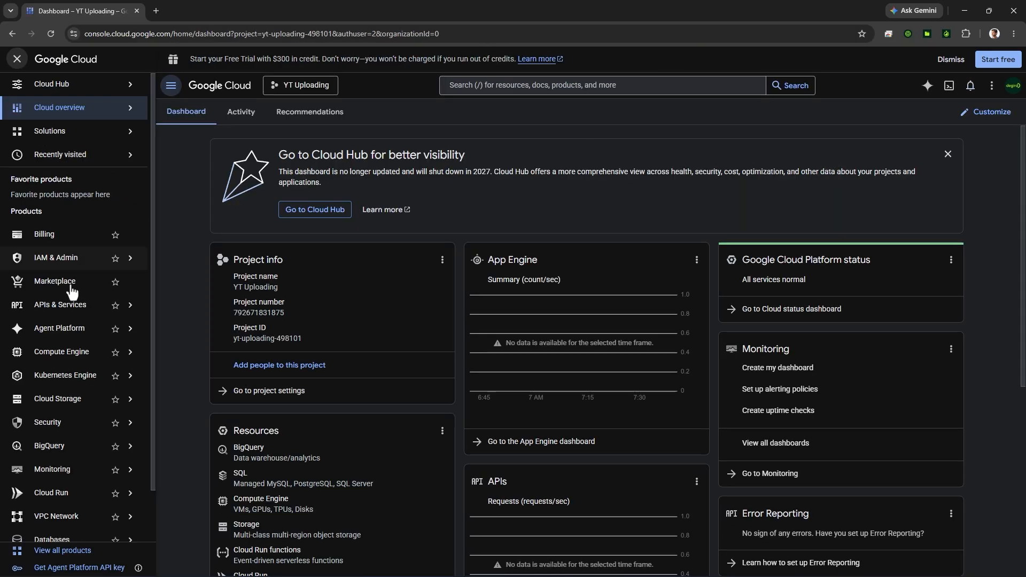
- Search the API library for YouTube Data API and enable YouTube Data API v3 for the project
click(74, 305)
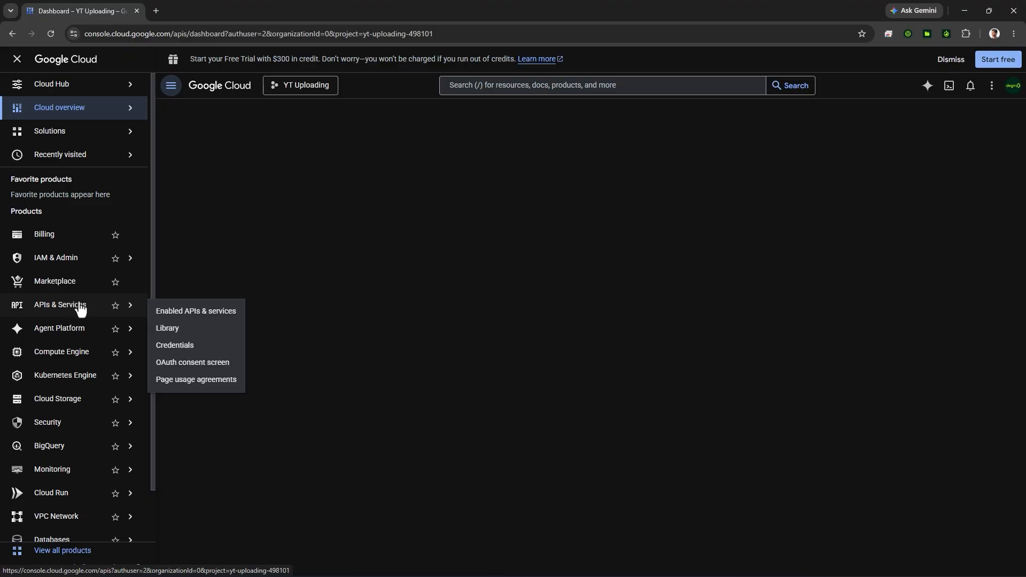
click(158, 312)
click(318, 113)
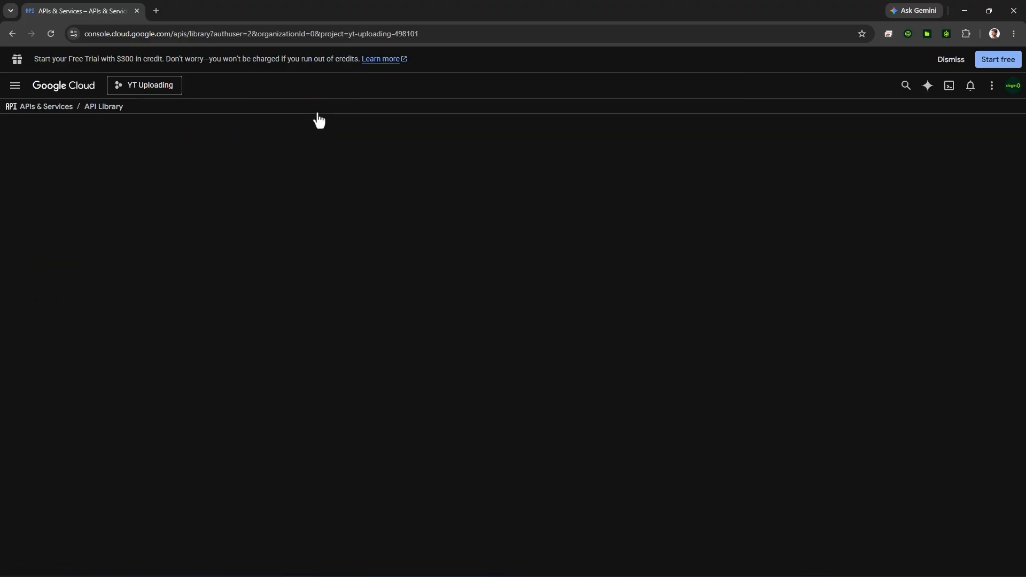
click(401, 236)
key(ctrl+v)
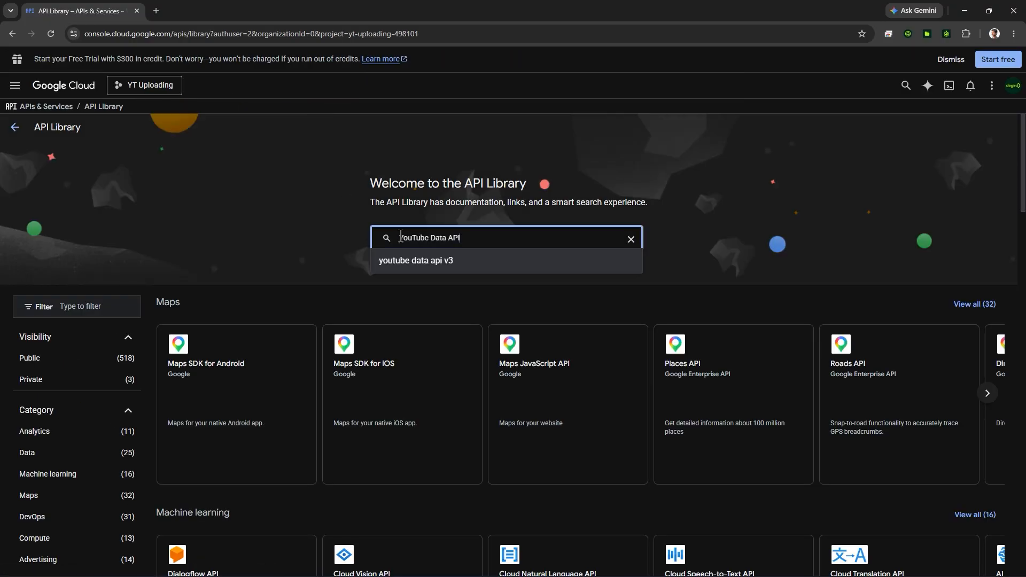
key(Return)
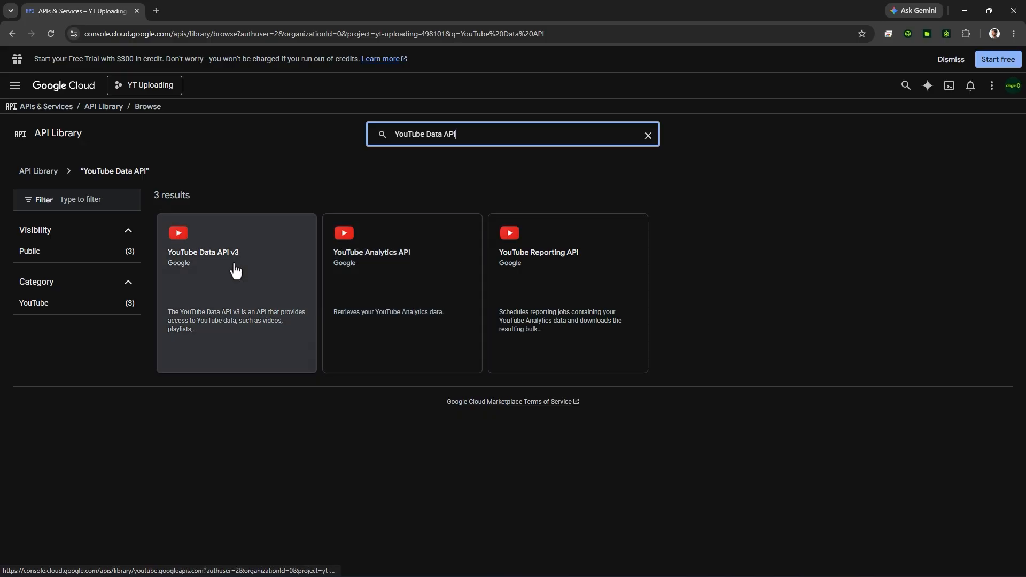
click(234, 263)
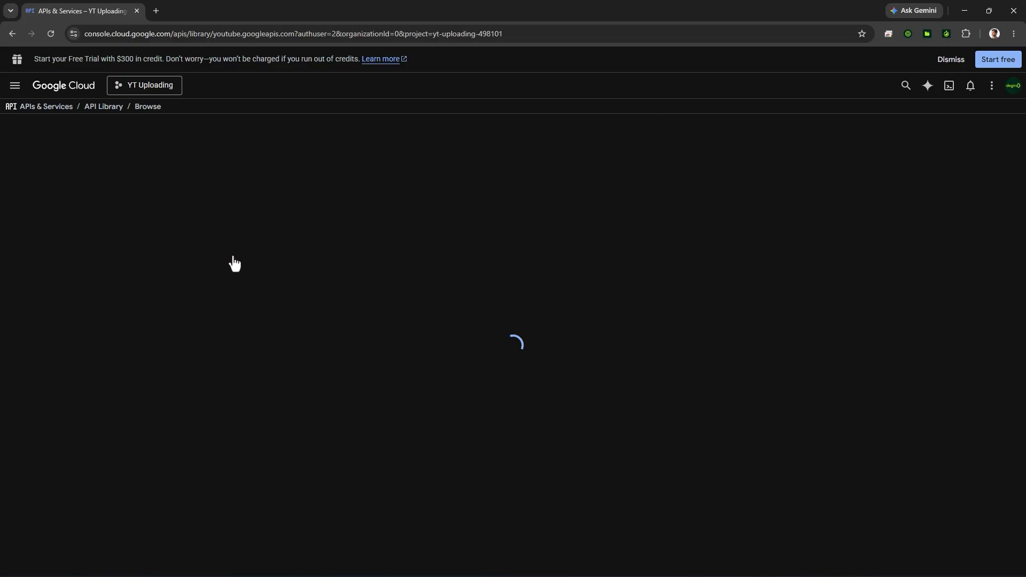
click(114, 237)
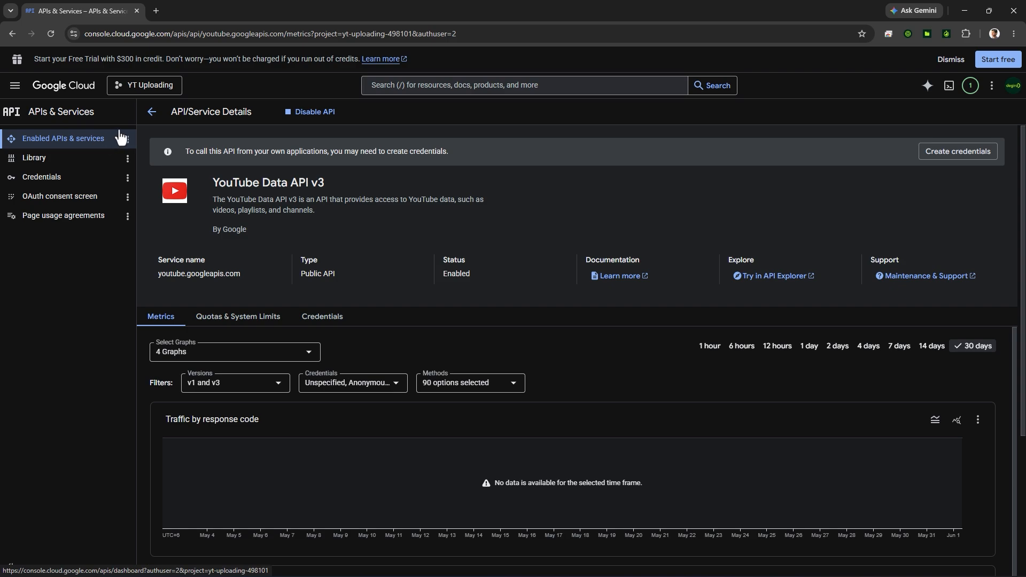
- Return to the API library, search for YouTube Analytics API and enable it for the project
click(153, 112)
click(269, 113)
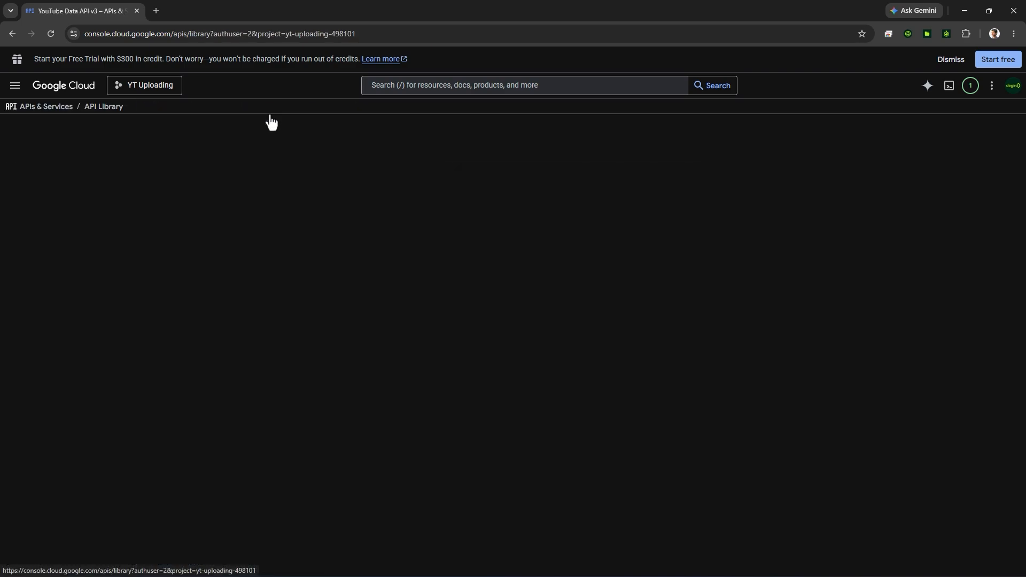
click(401, 237)
key(ctrl+v)
key(Return)
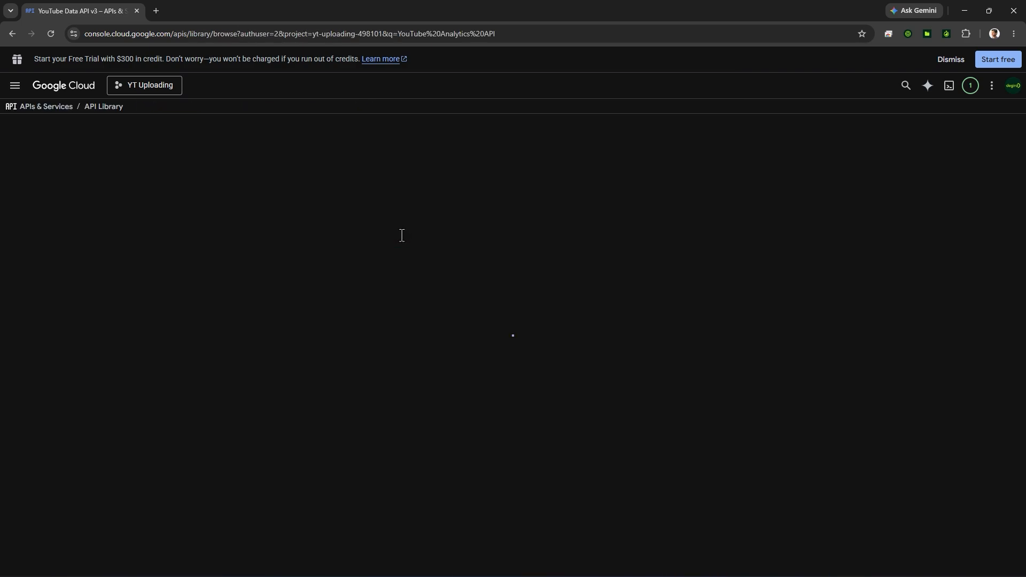
click(238, 257)
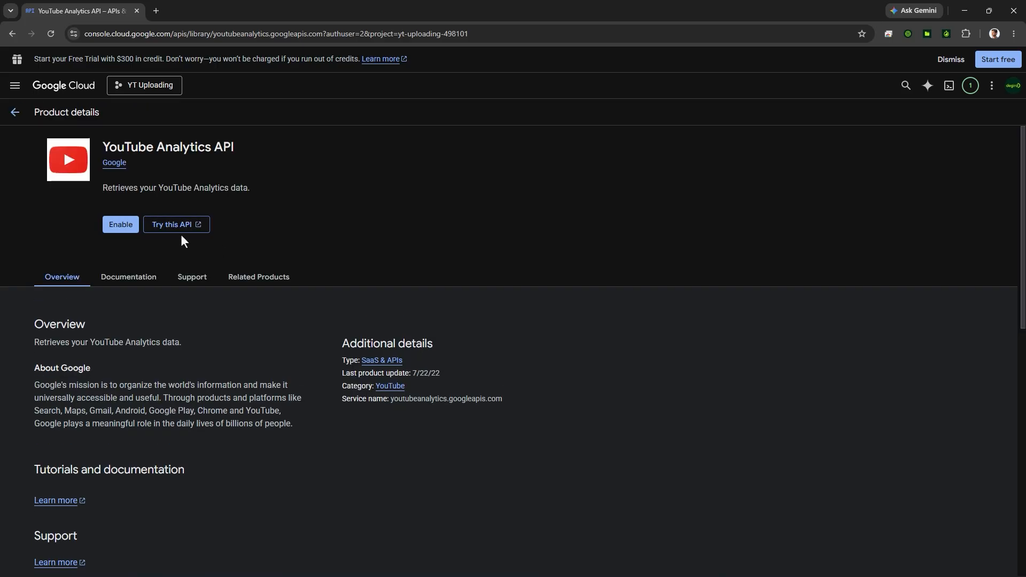
click(120, 226)
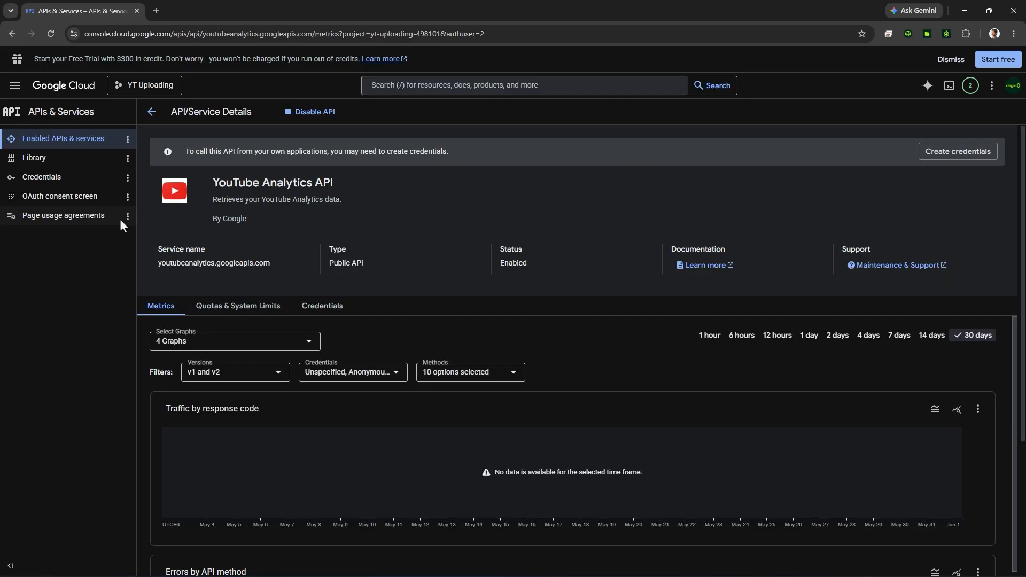
- Start the OAuth consent configuration with the app name YT video upload and the account's user support email
click(96, 199)
click(576, 379)
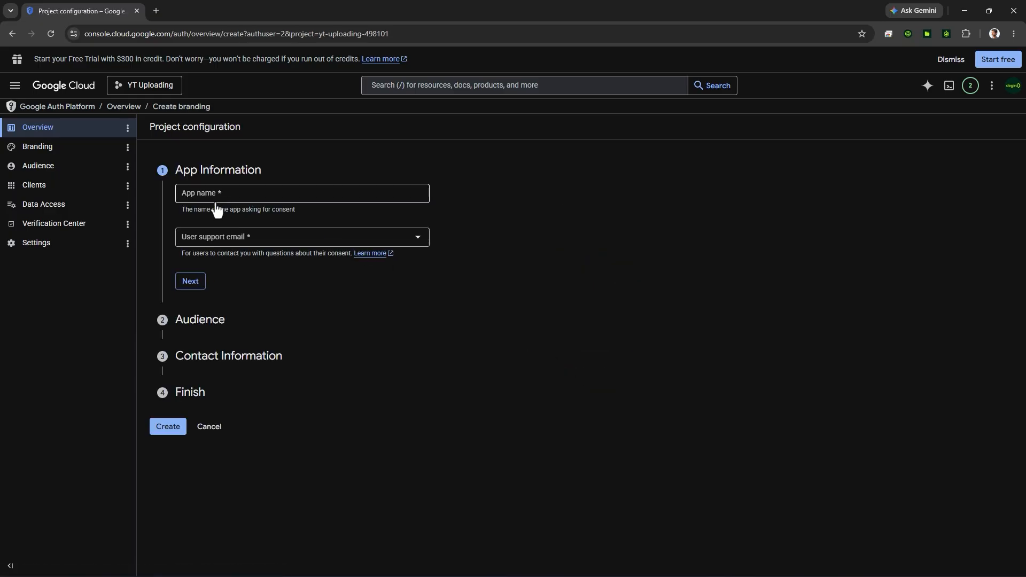
click(190, 197)
text(YT video upload)
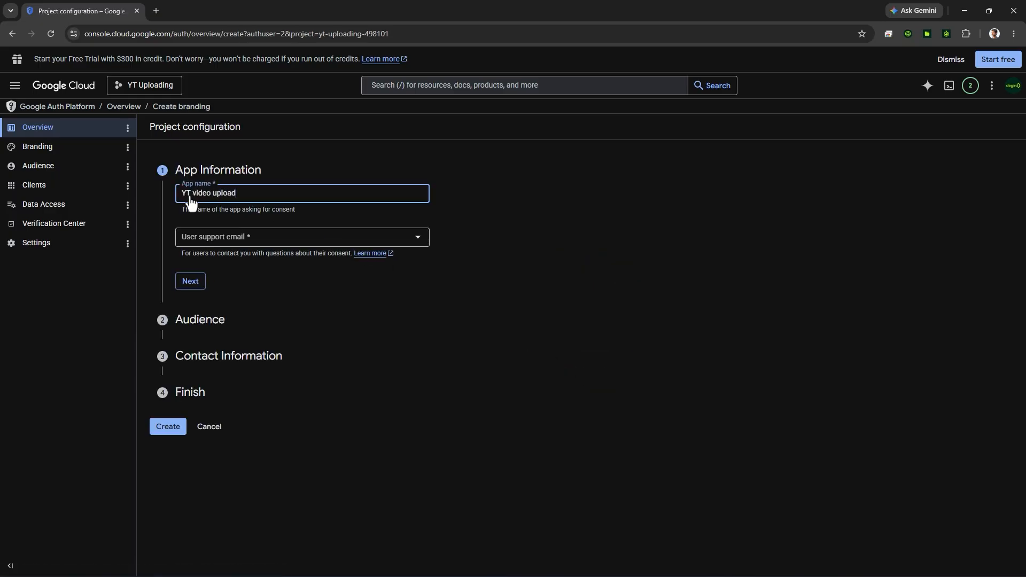
click(201, 240)
click(339, 249)
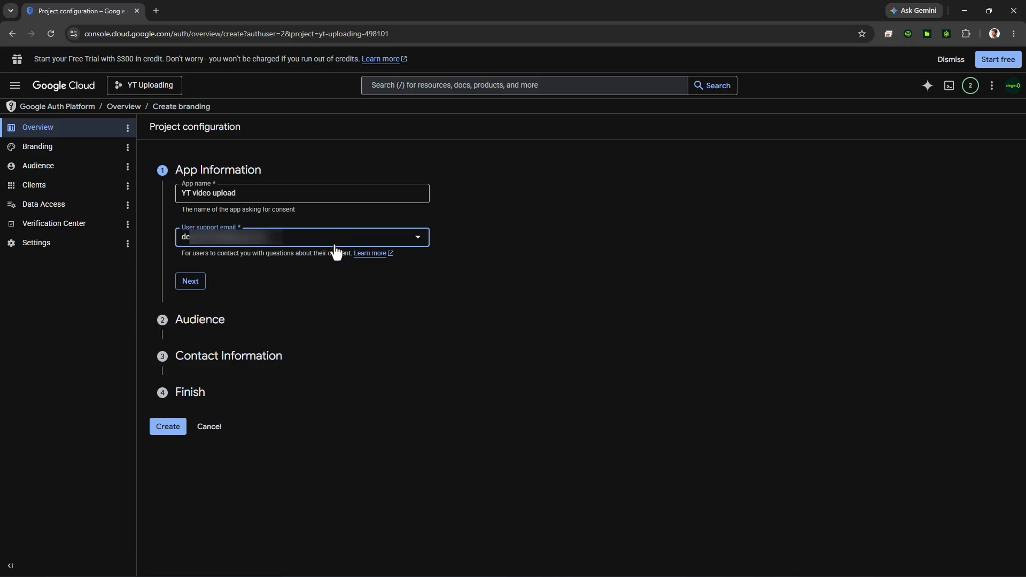
click(190, 281)
- Set the OAuth app's audience to External and enter the contact email address
click(196, 301)
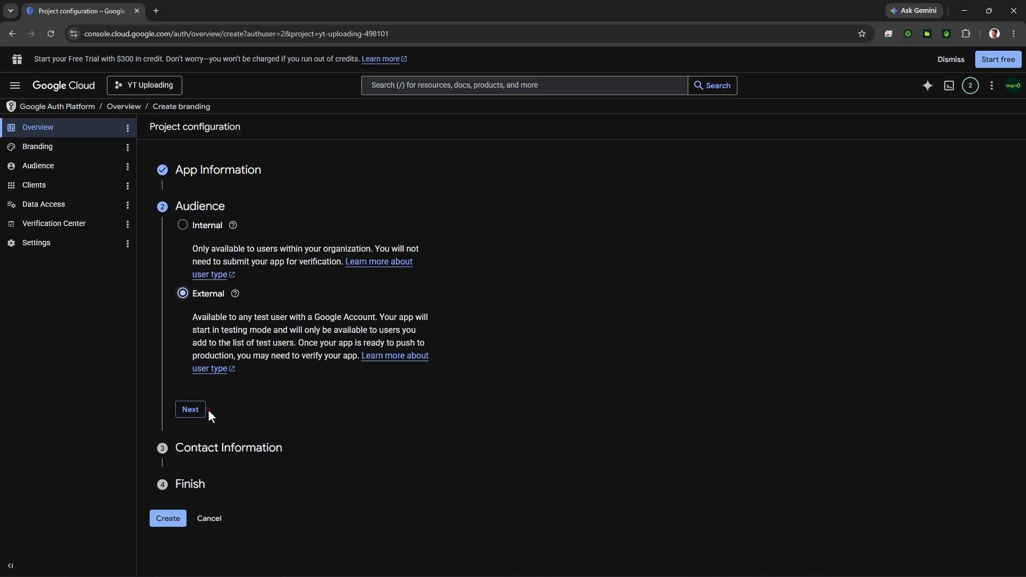
click(198, 413)
click(180, 268)
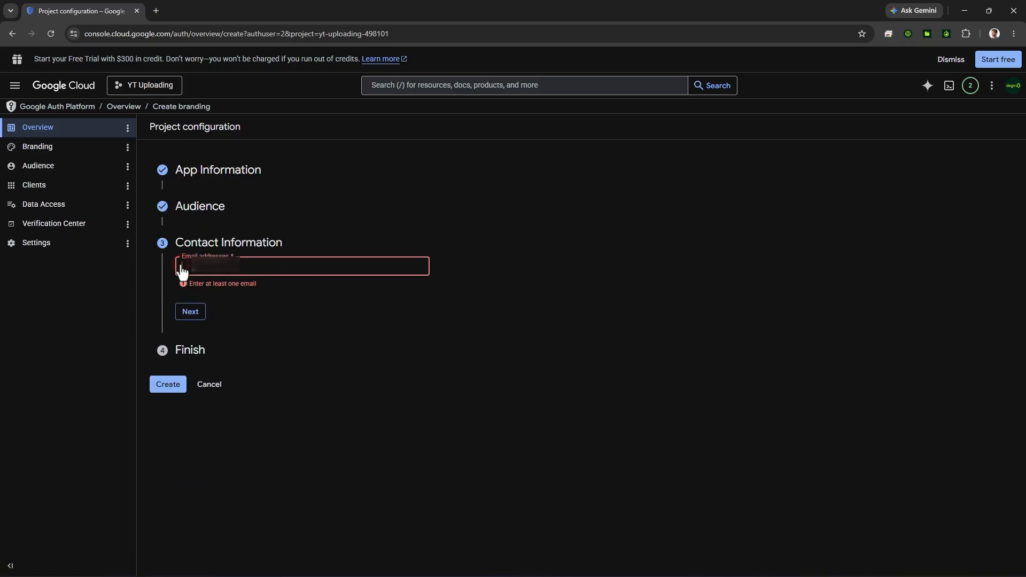
key(ctrl+v)
click(187, 314)
- Agree to the Google API Services user data policy and create the OAuth configuration
click(182, 297)
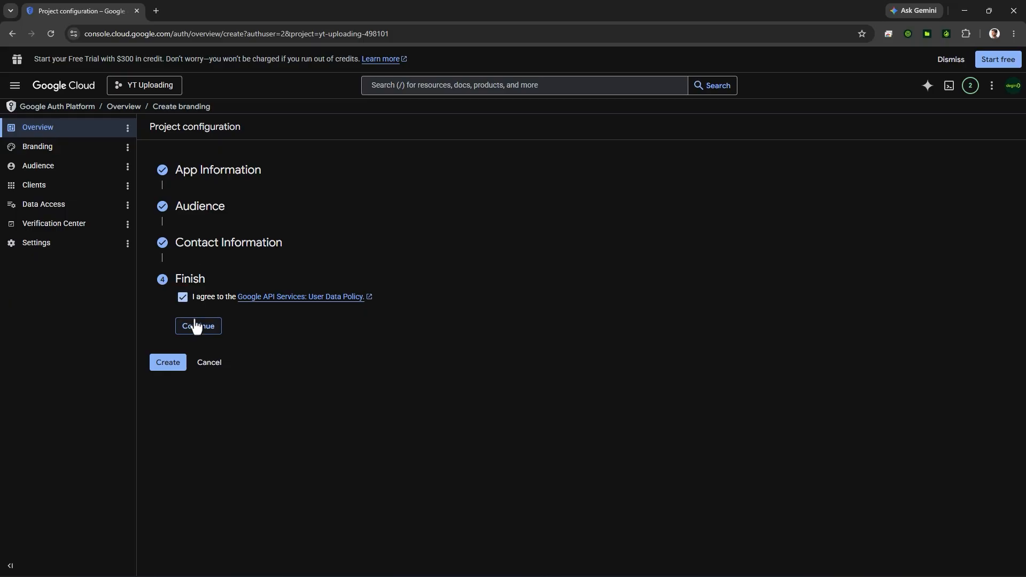
click(197, 323)
click(170, 318)
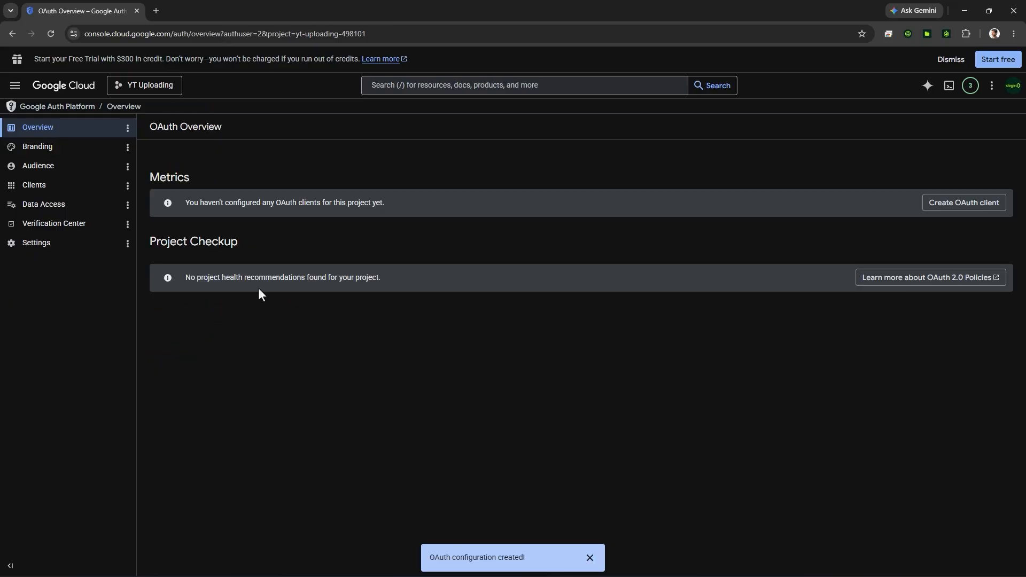
- Create an OAuth client of type Desktop app named My tubeup Desktop and close the confirmation
click(969, 207)
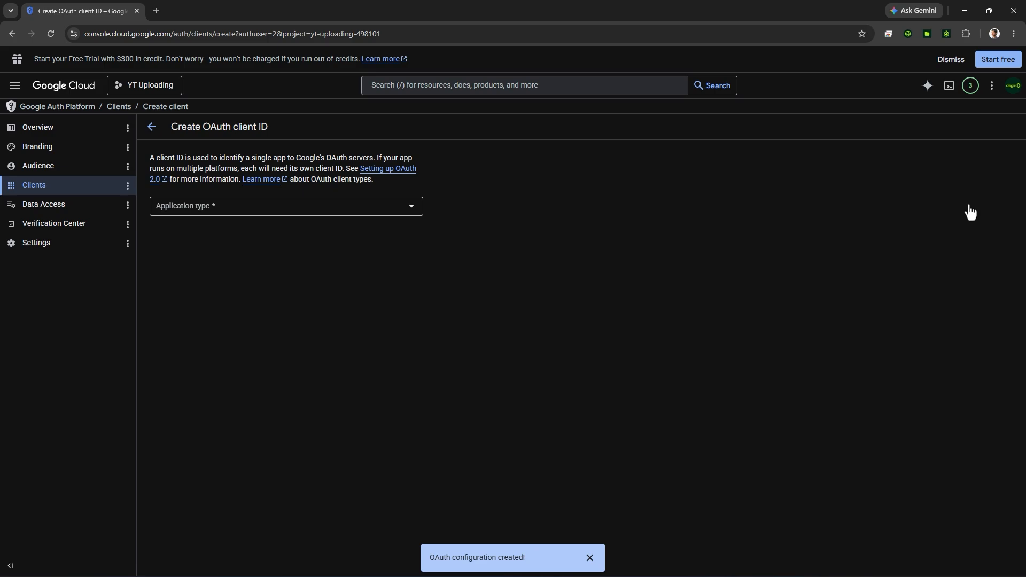
click(404, 206)
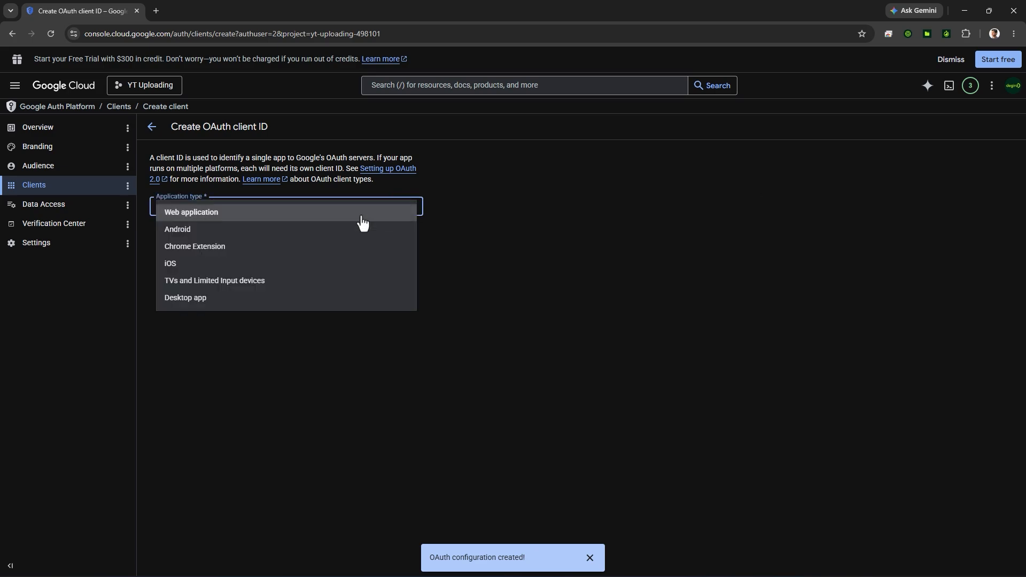
click(220, 301)
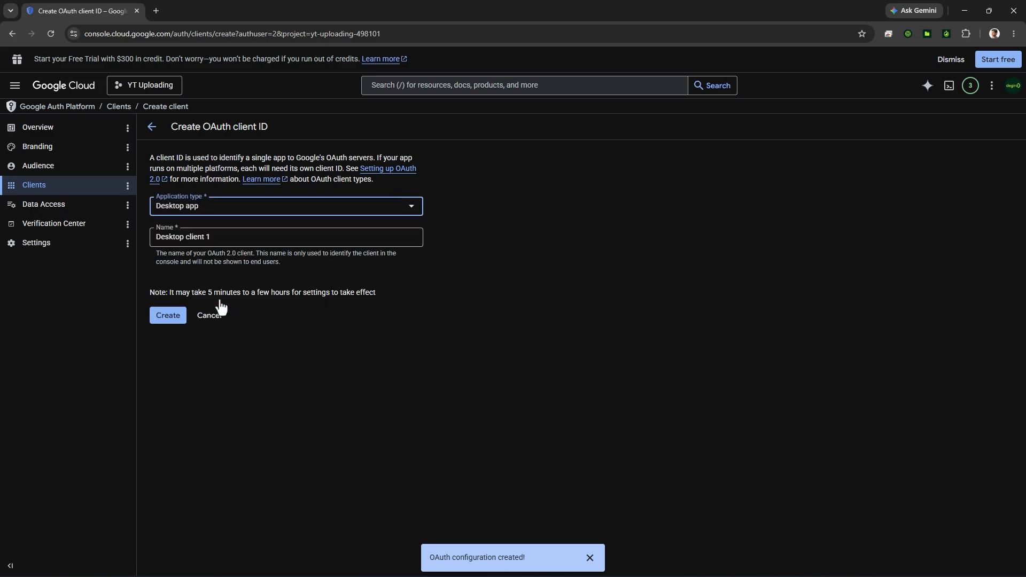
triple_click(208, 239)
text(My tubeup Desktop)
click(167, 316)
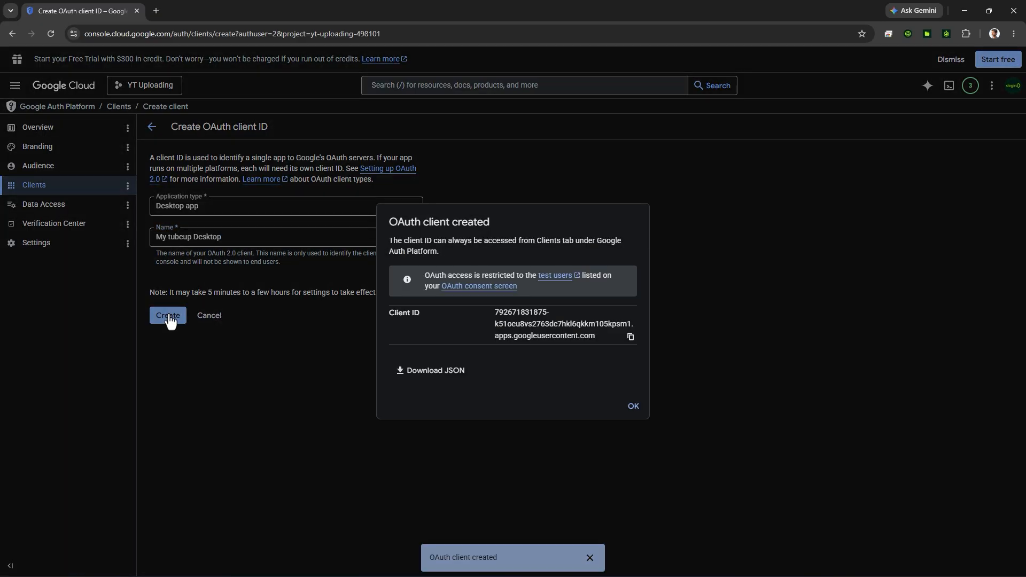
click(635, 407)
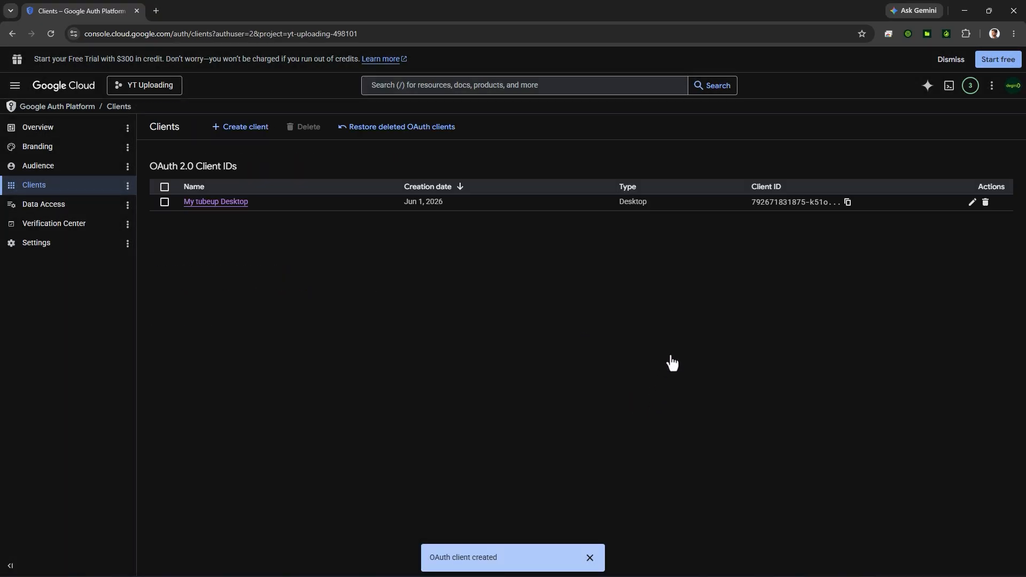
- Add the account's e-mail address as a test user for the OAuth app's audience and save it
click(69, 172)
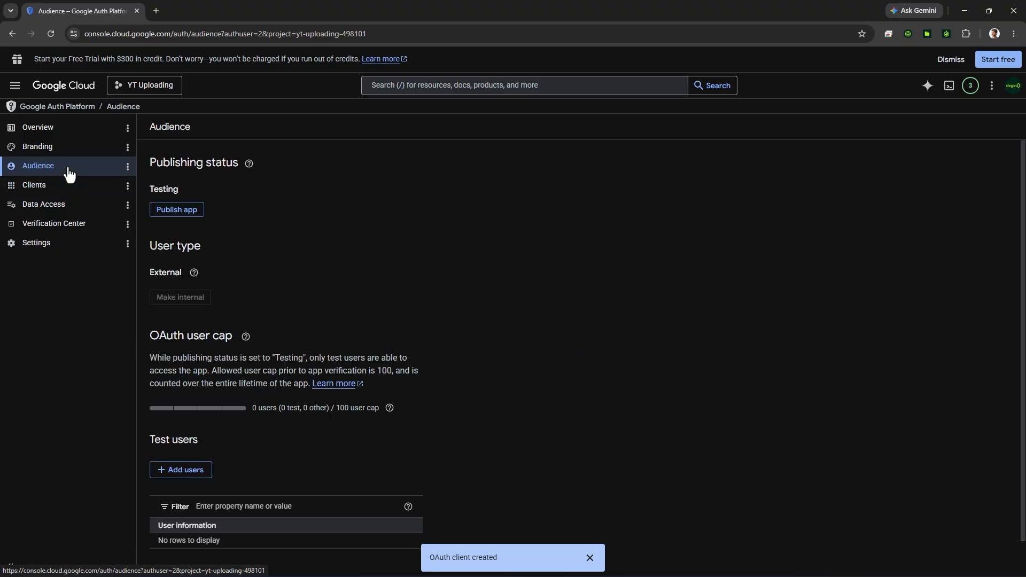
click(181, 474)
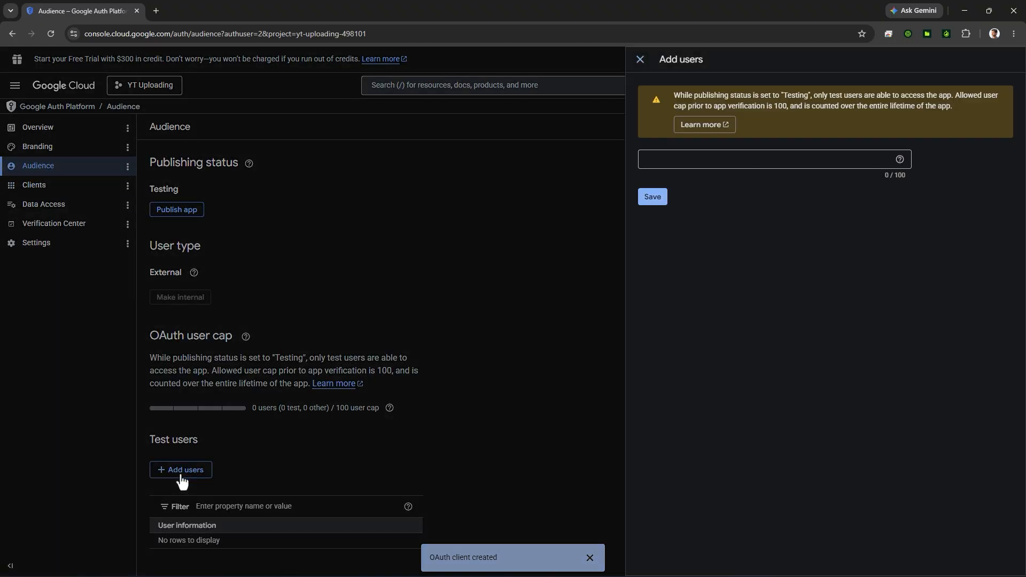
click(652, 159)
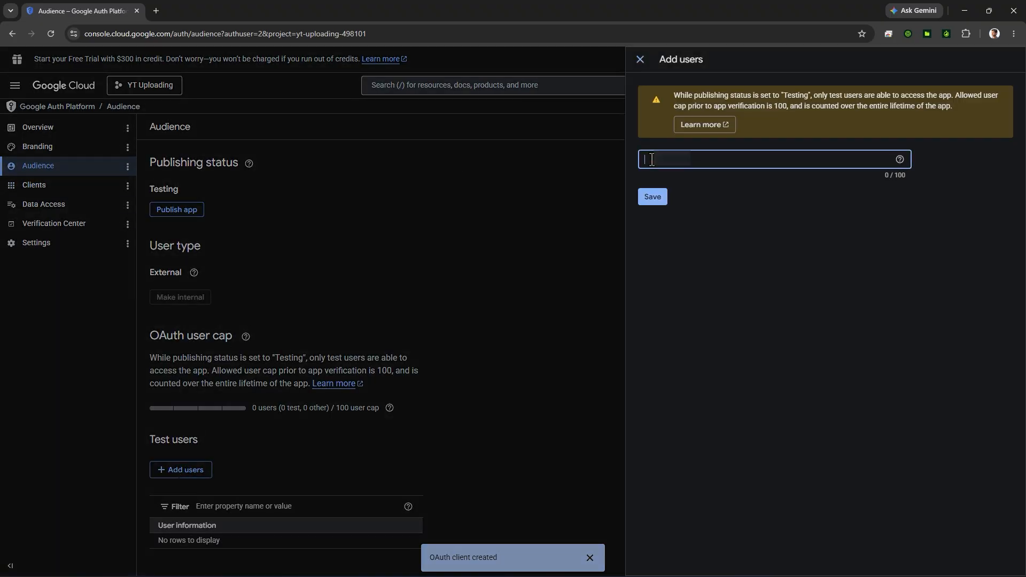
key(ctrl+v)
click(652, 197)
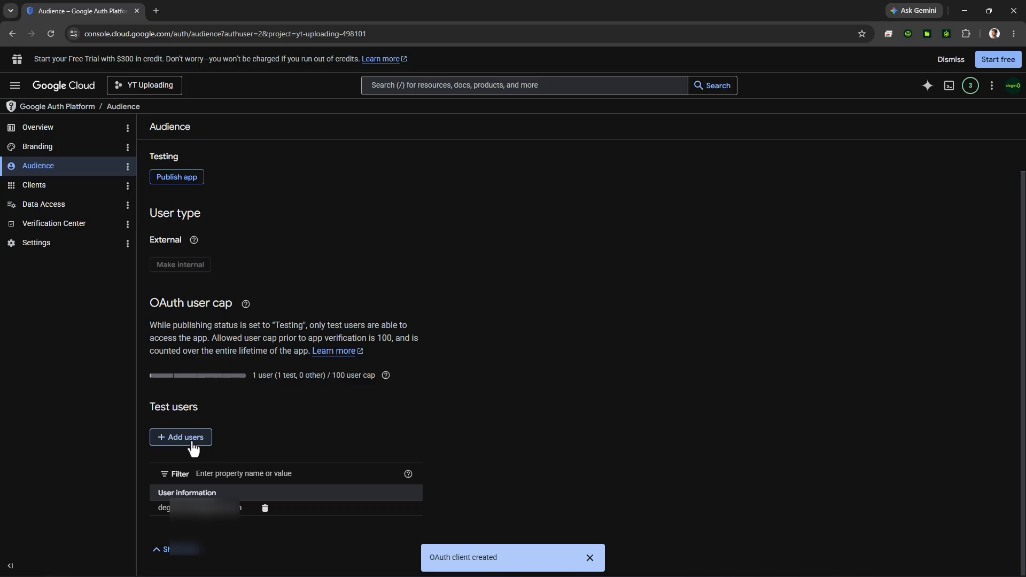
- Open the My tubeup Desktop OAuth client and copy its client ID
click(85, 193)
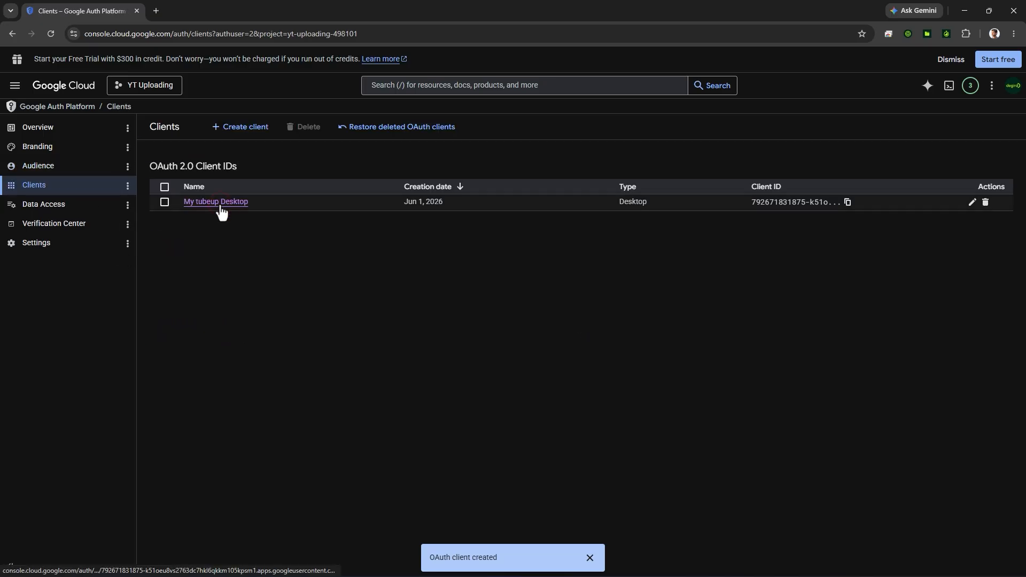
click(219, 203)
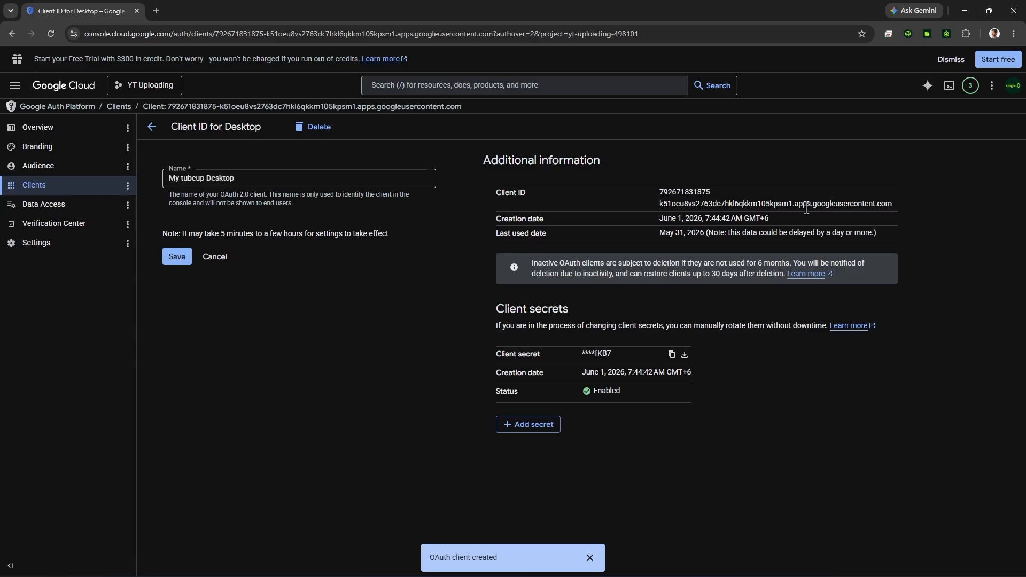
drag(891, 205, 661, 191)
right_click(668, 196)
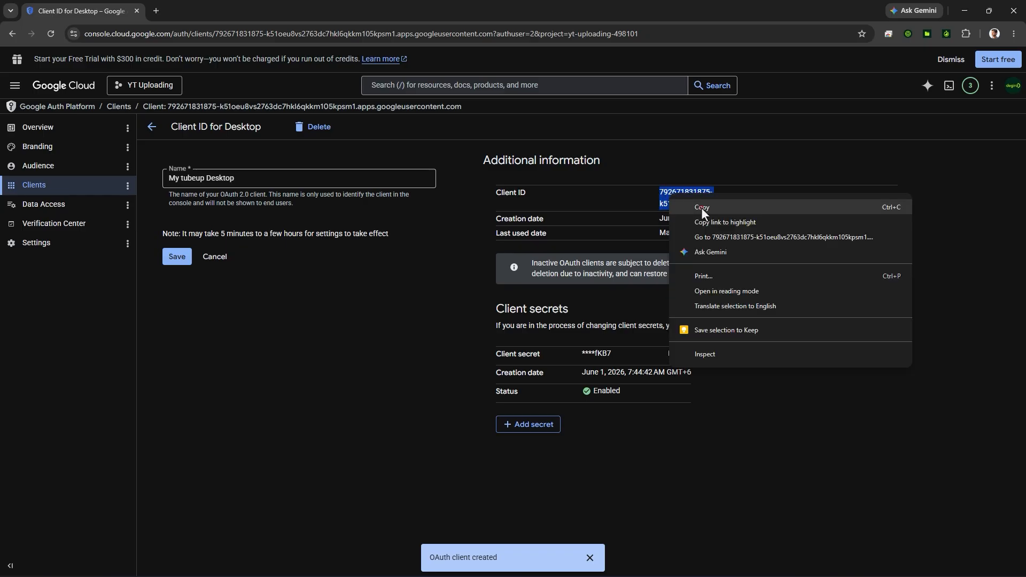
click(701, 207)
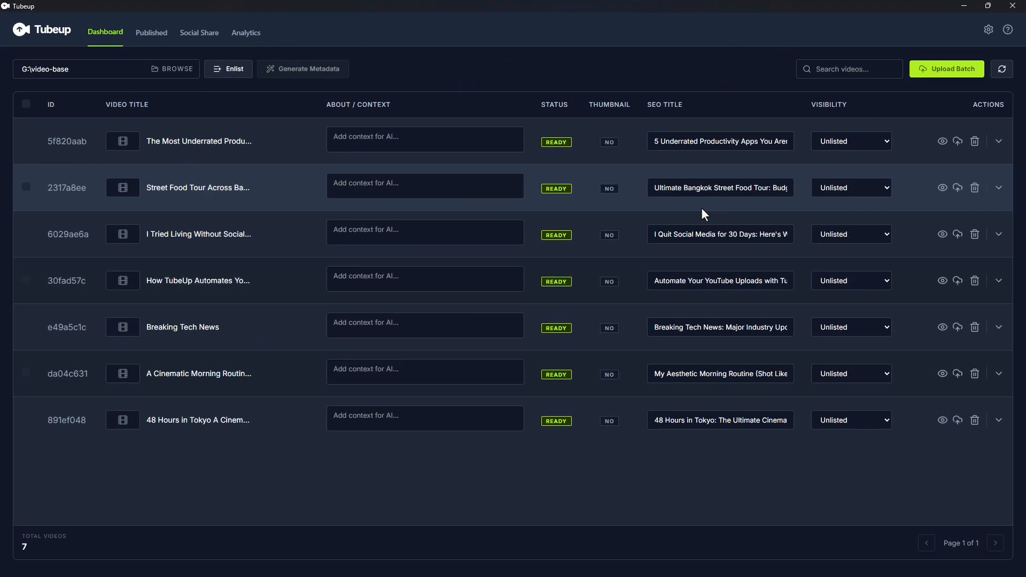
- Switch to Tubeup, set the upload method to Reliable Uploads & Analytics, and paste the copied Google client ID
click(988, 30)
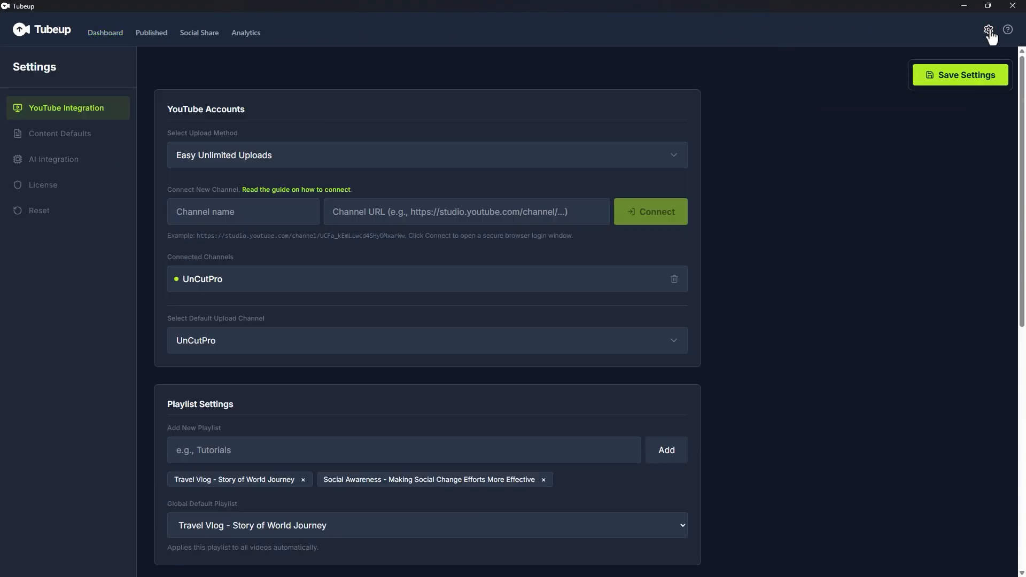
click(286, 155)
click(292, 191)
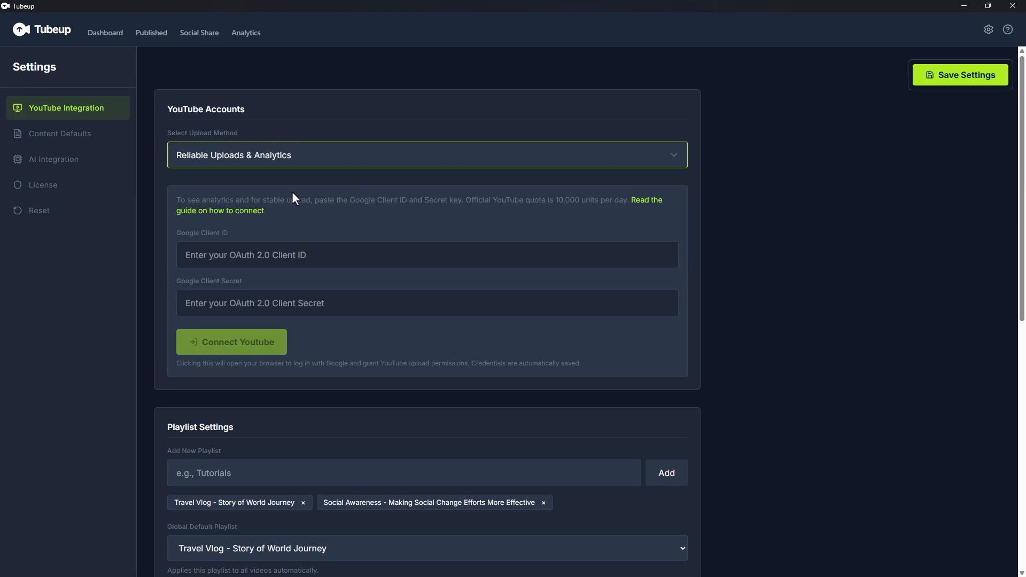
click(189, 255)
key(ctrl+v)
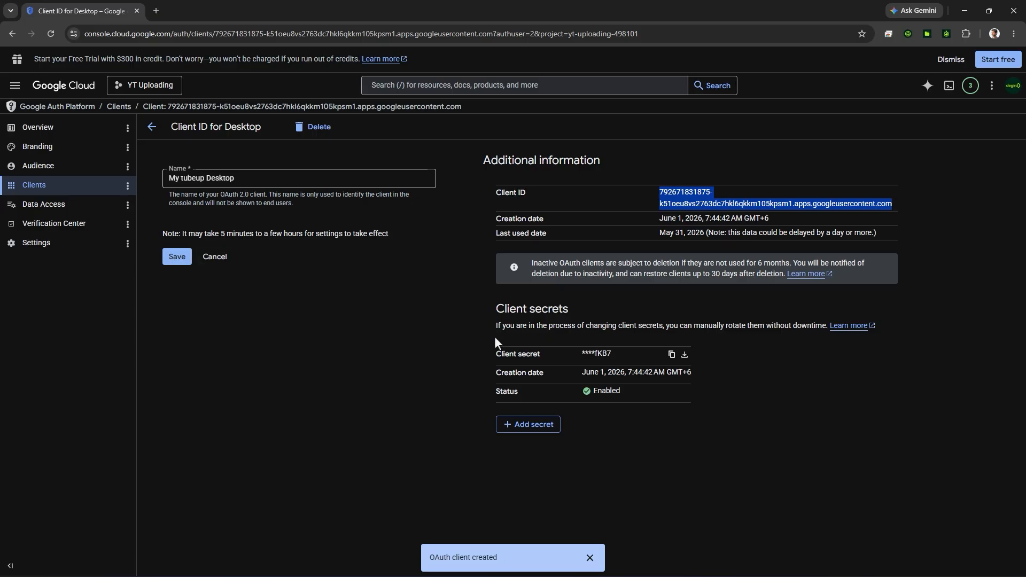
- Copy the client secret from the Google Cloud client details and paste it as Tubeup's Google client secret
drag(496, 354, 539, 355)
click(540, 355)
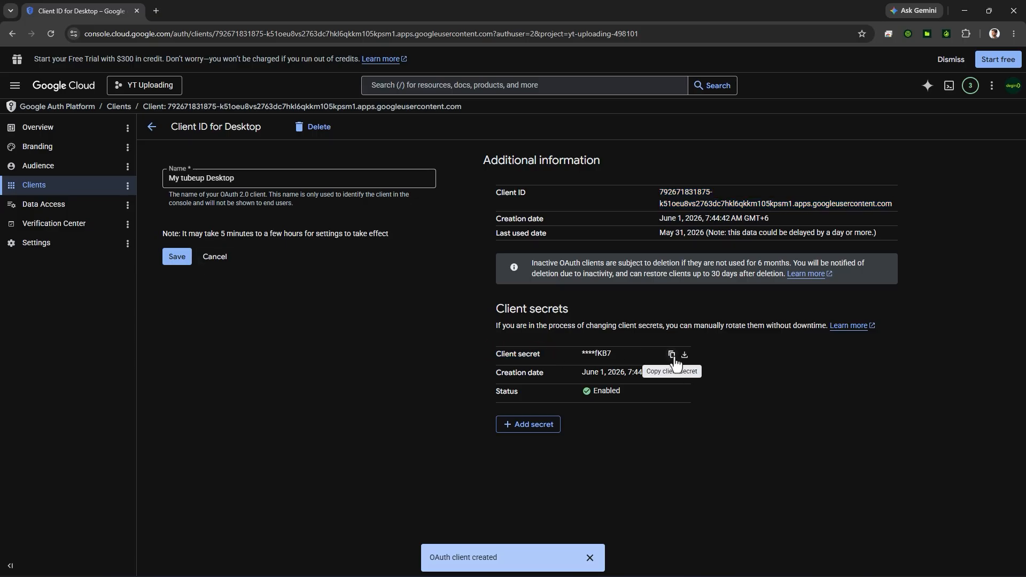
click(672, 357)
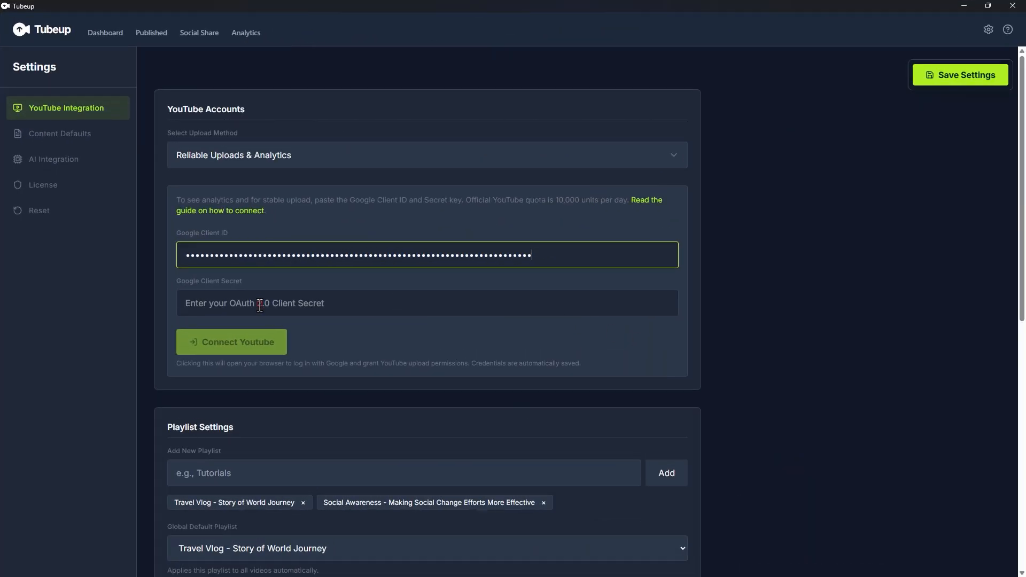
click(260, 305)
key(ctrl+v)
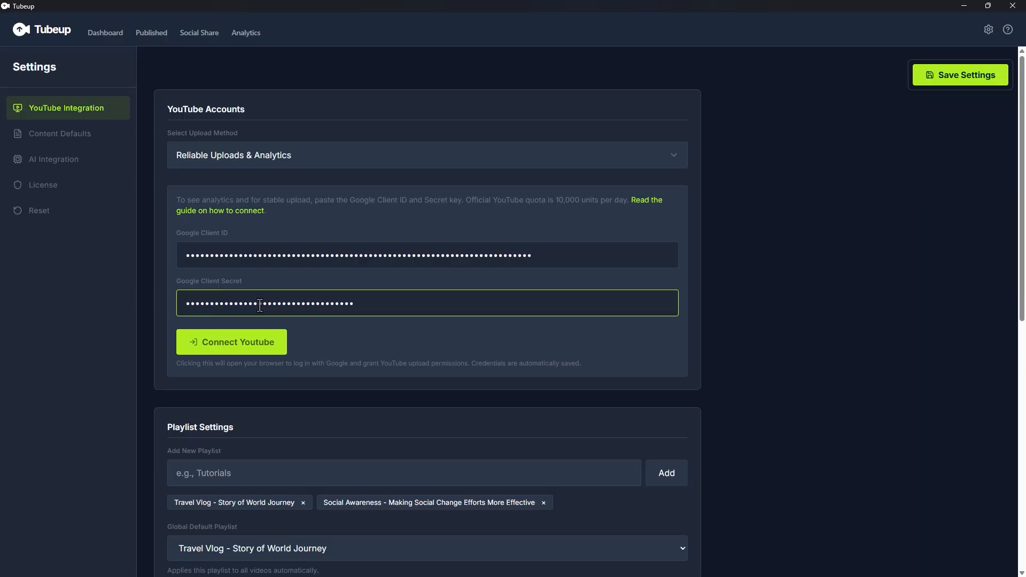
- Start the YouTube connection and choose the Google account and the channel's brand account for signing in
click(229, 341)
drag(408, 294, 314, 283)
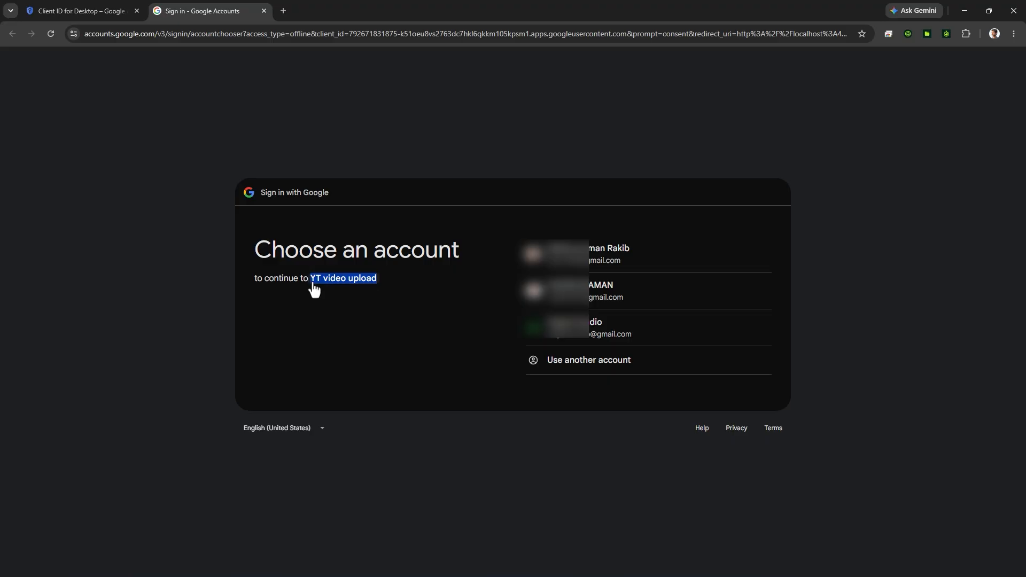
click(439, 332)
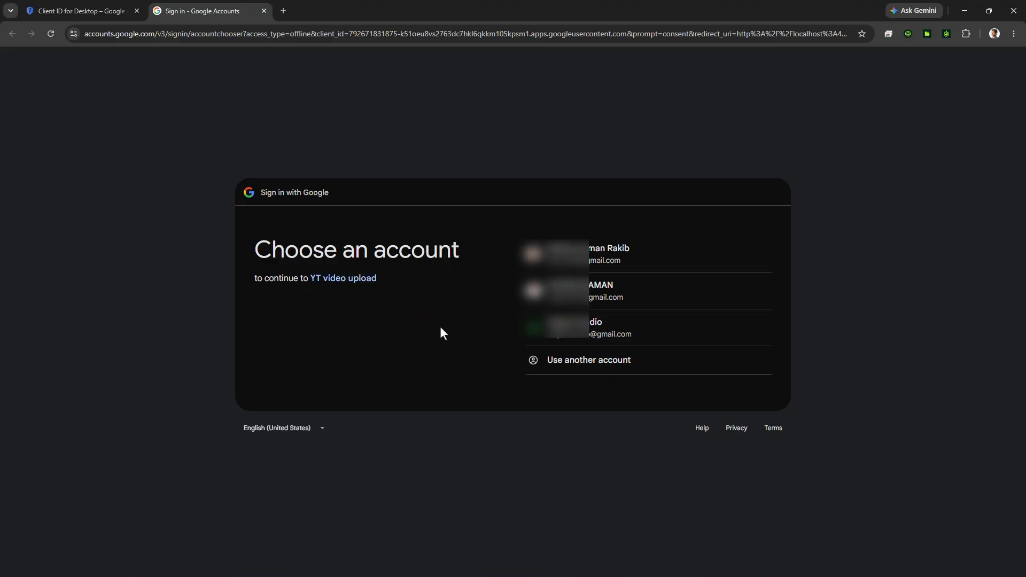
click(641, 341)
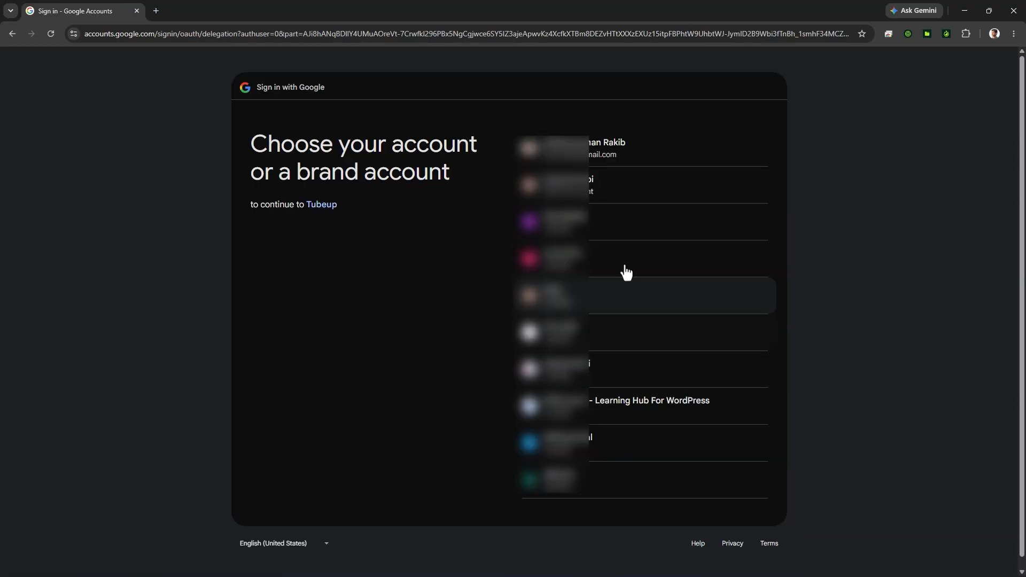
click(601, 220)
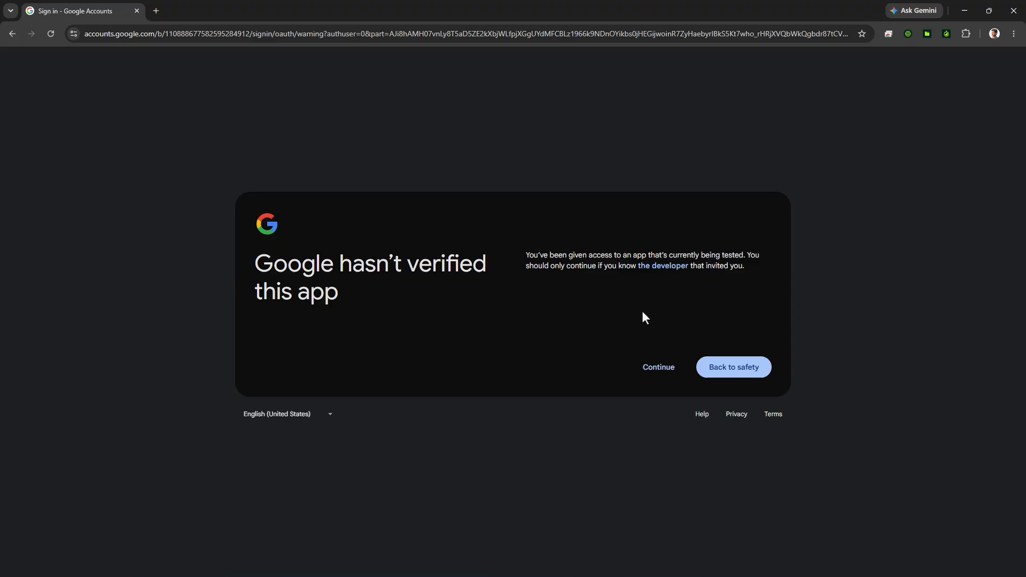
- Continue past the unverified app warning and grant Tubeup all the requested YouTube permissions
click(653, 366)
click(567, 175)
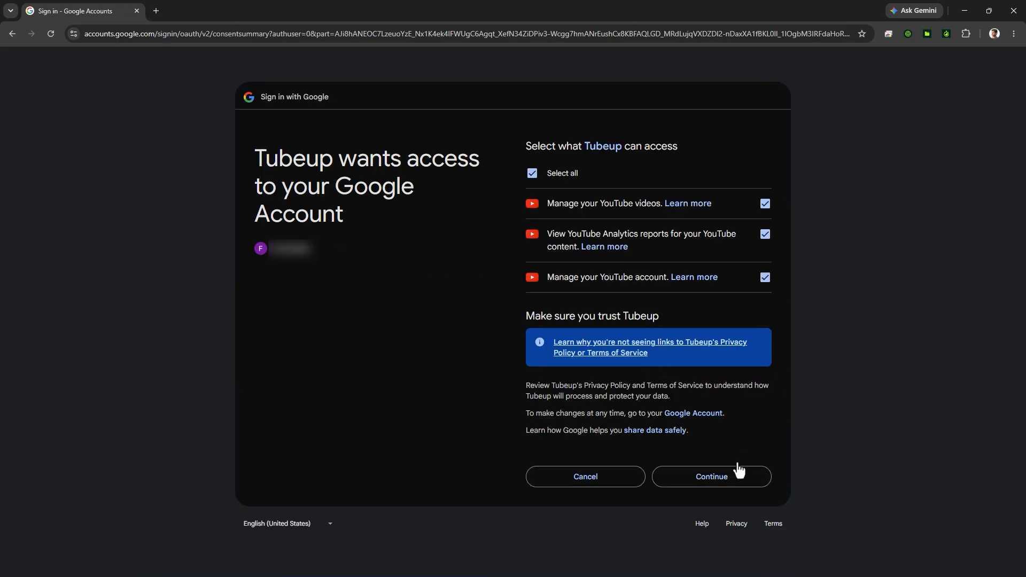
click(731, 478)
- Return to Tubeup and review the connected channel's analytics, including its recent videos
key(alt+Tab)
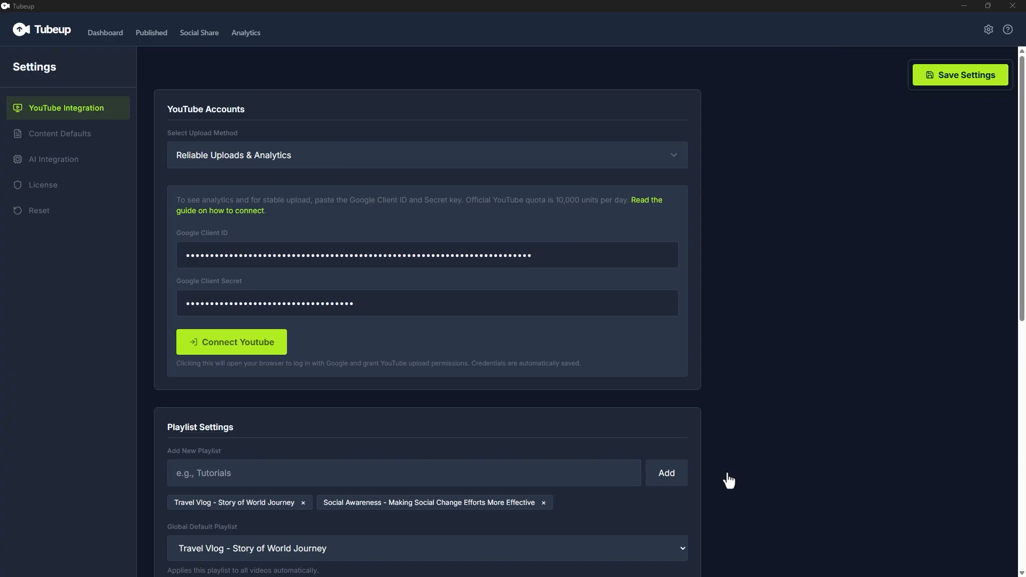
click(256, 38)
scroll(956, 89, down, 6)
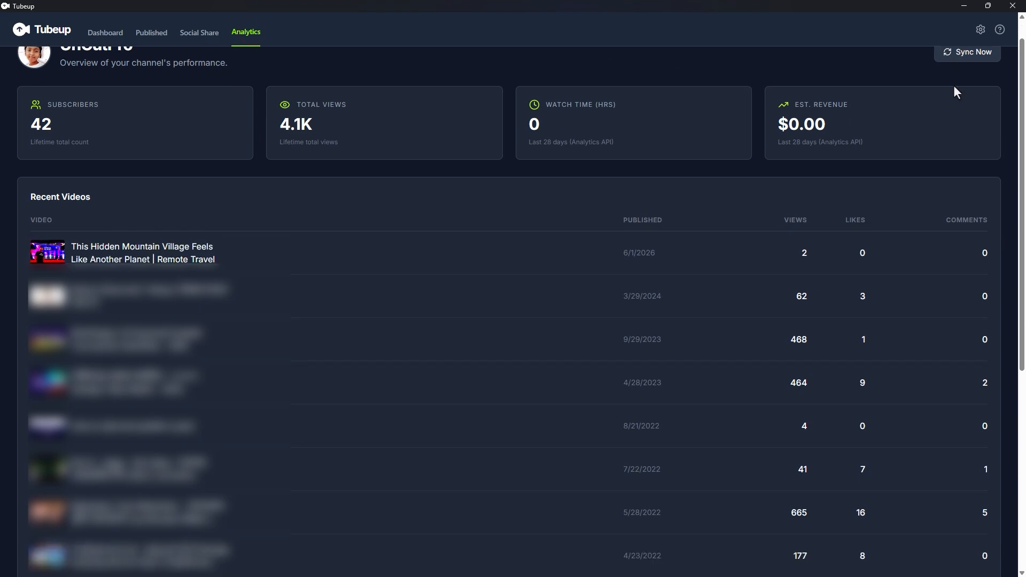
scroll(956, 88, up, 6)
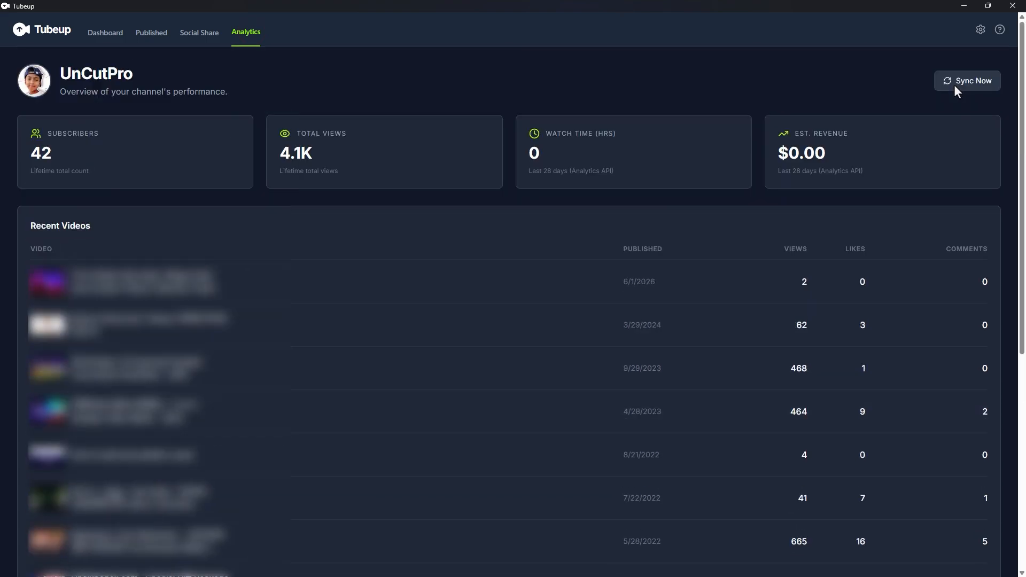
- Assign the playlist Travel Vlog - Story of World Journey to The Most Underrated Produ... video on the dashboard
click(105, 32)
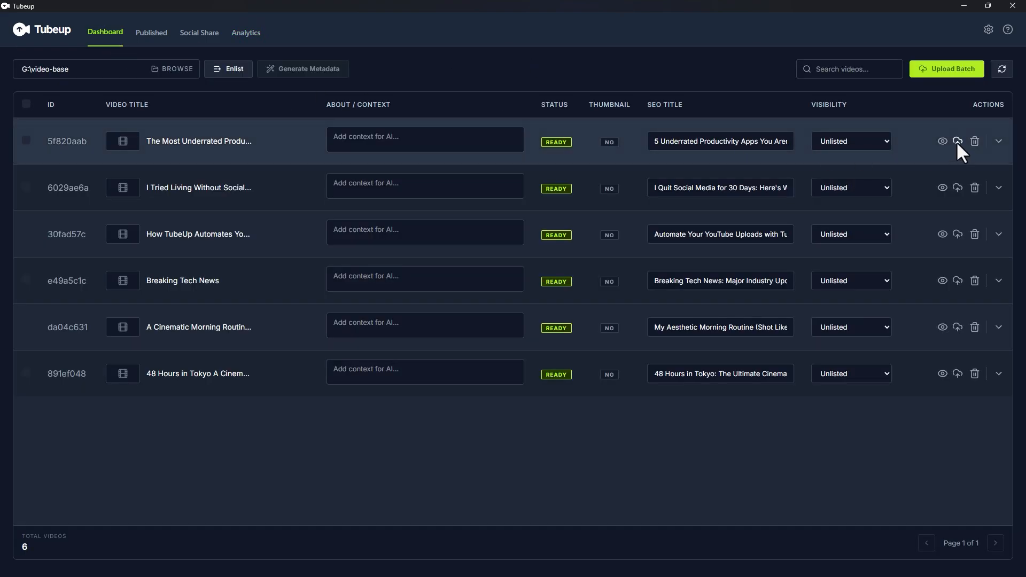
click(999, 141)
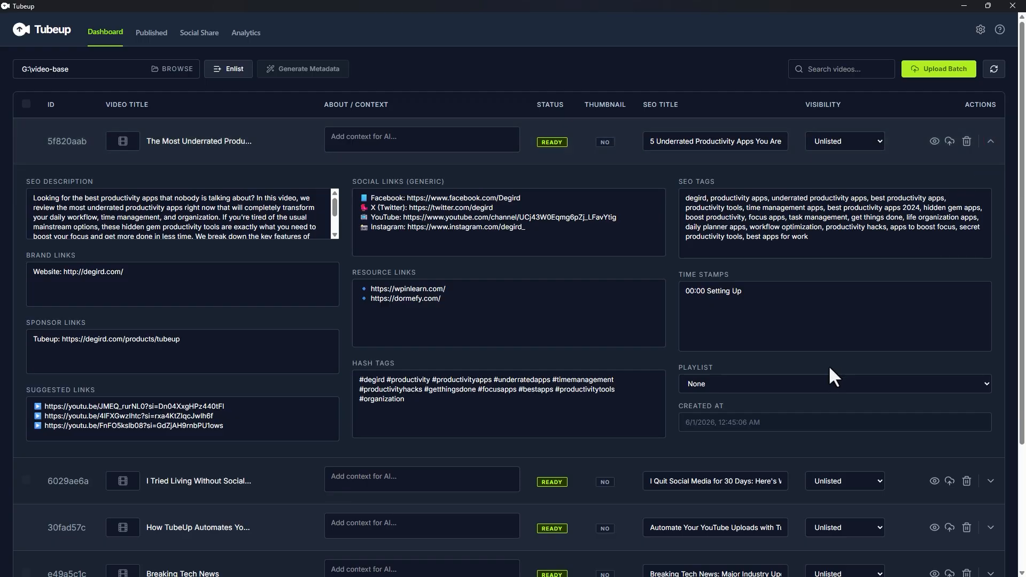
click(825, 384)
click(759, 414)
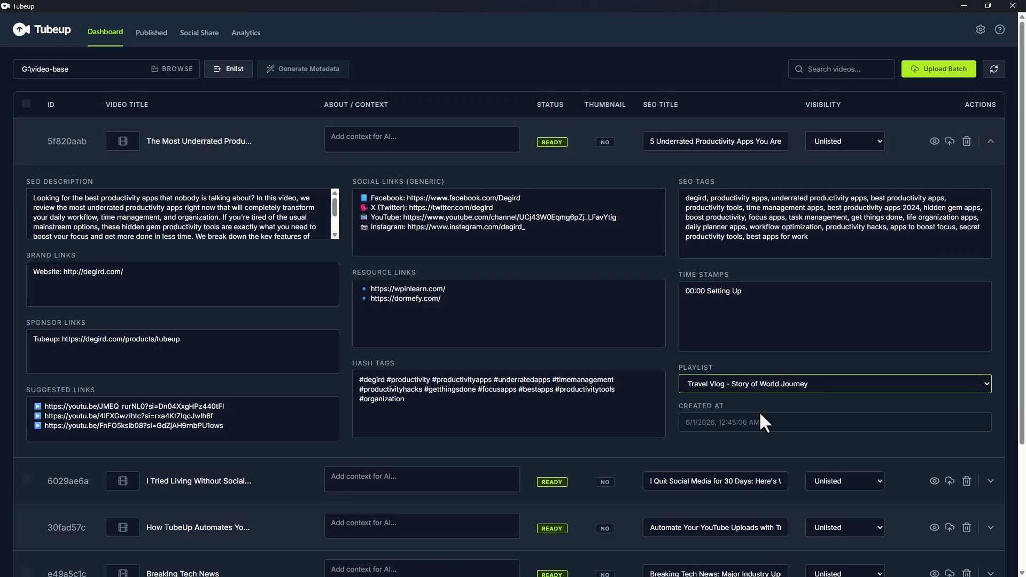
- Set the video's visibility to Schedule for Jun 3, 2026, keep the 8:00 PM time, and collapse its details
click(855, 140)
click(849, 198)
click(799, 426)
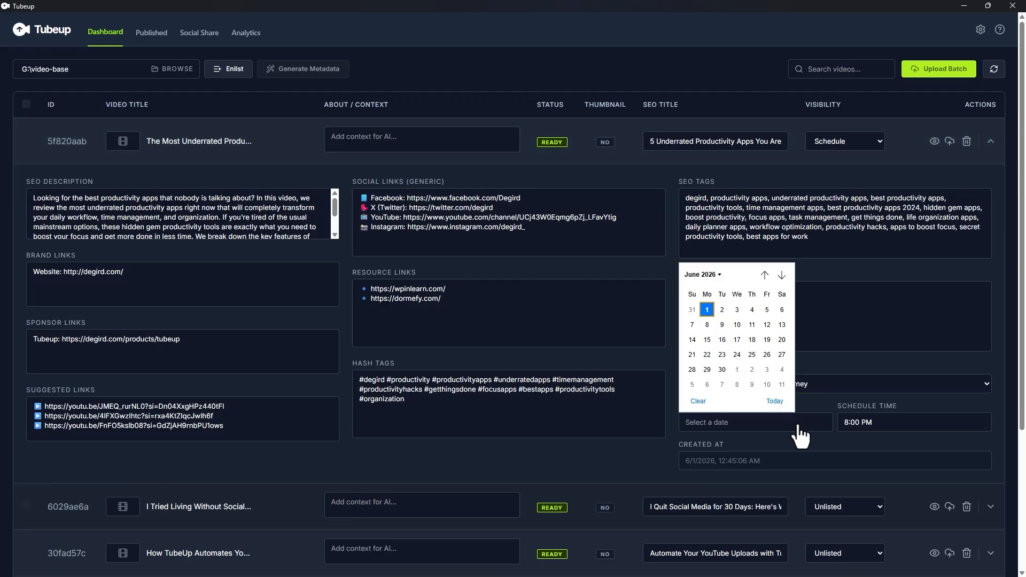
click(737, 310)
click(903, 426)
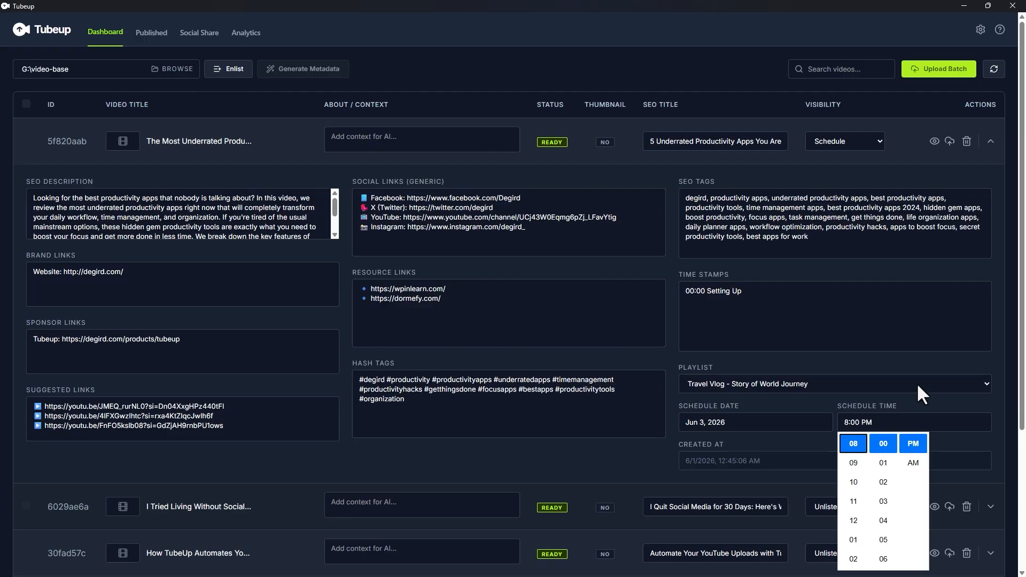
click(990, 141)
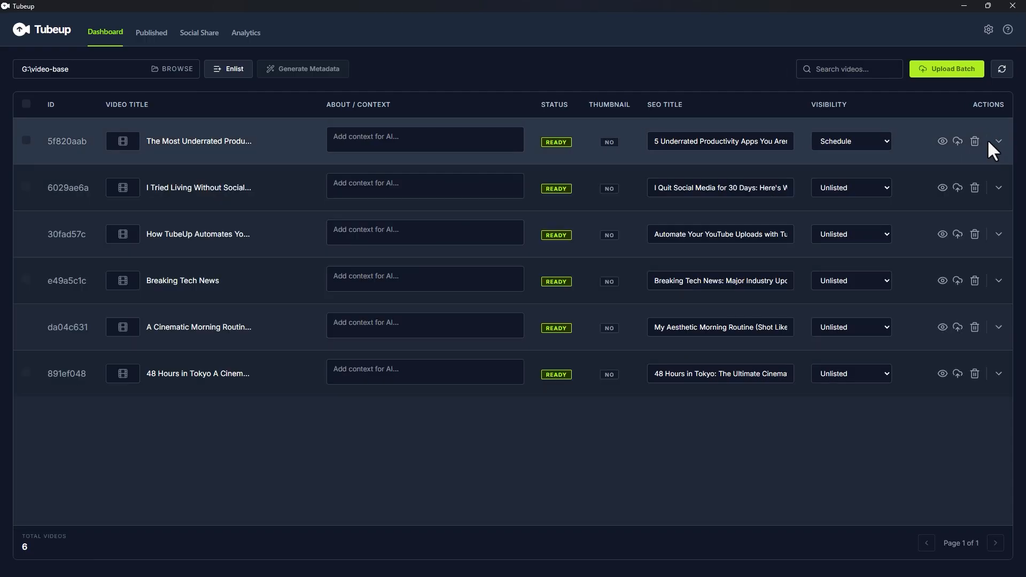
- Upload the scheduled video, batch-upload all remaining pending videos, and open the list of published videos
click(954, 140)
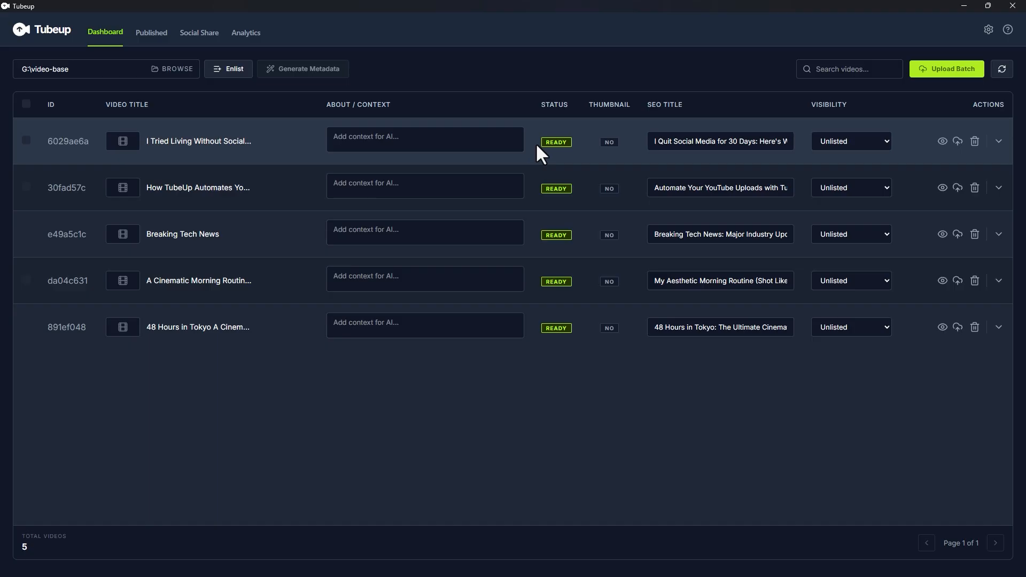
click(947, 69)
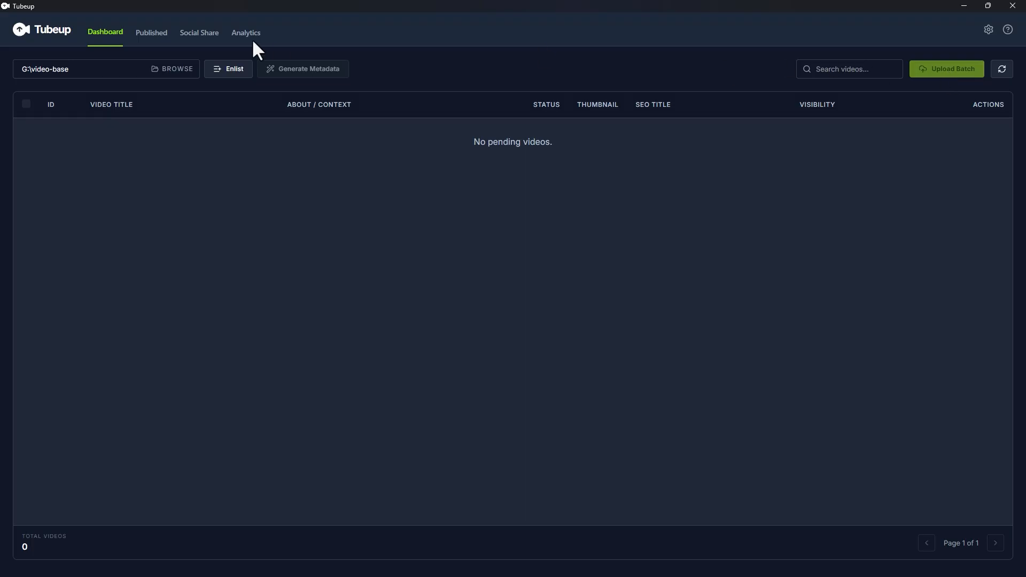
click(142, 35)
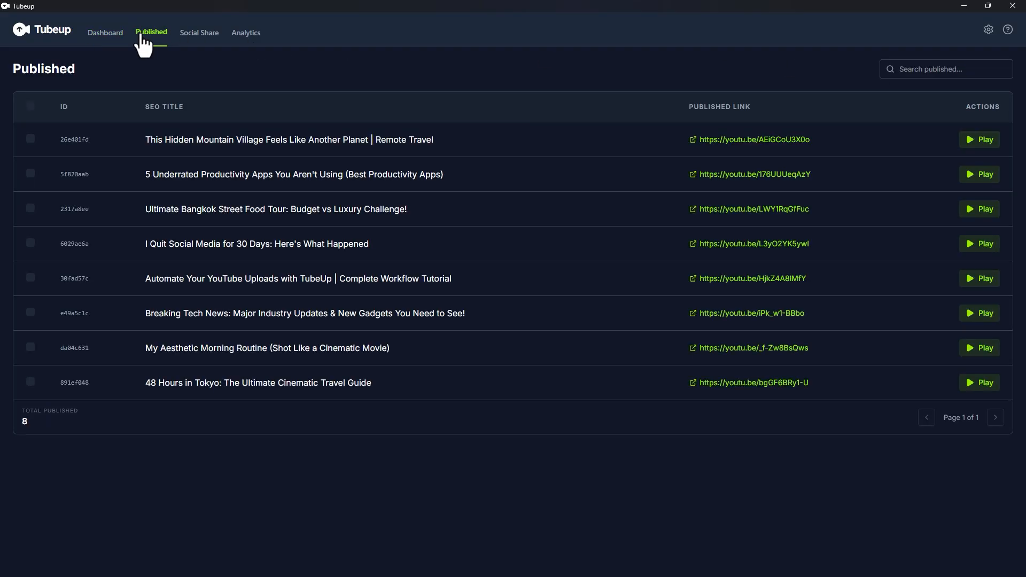